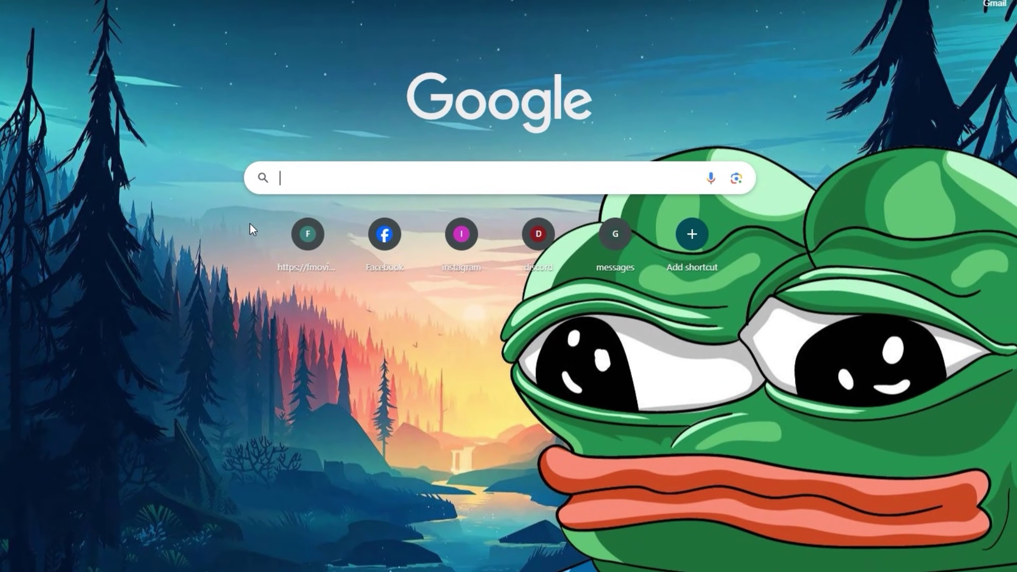
Search Google for "man wearing suit" and browse the results for a reference photo
text(Man wearing su)
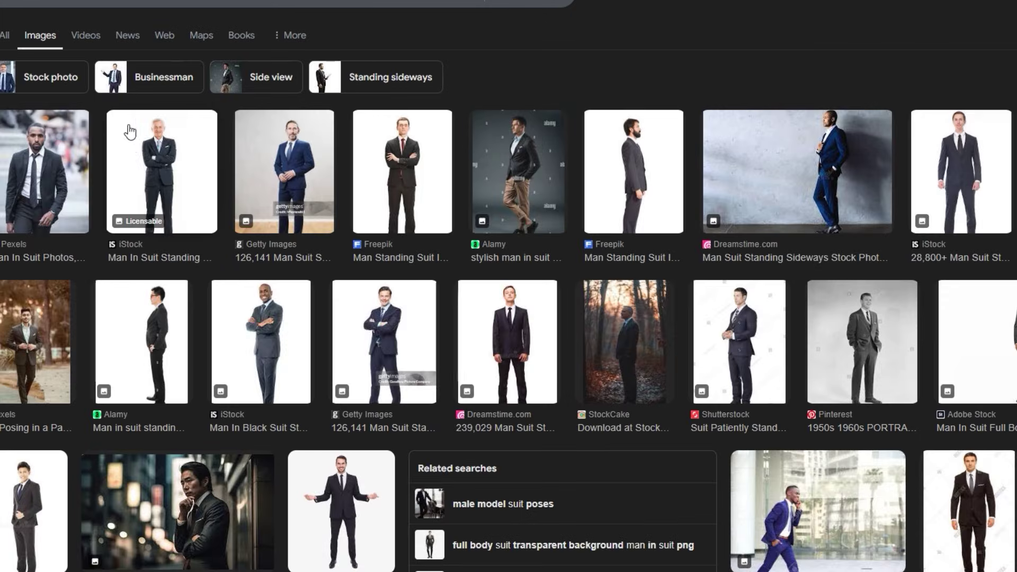
scroll(136, 215, down, 15)
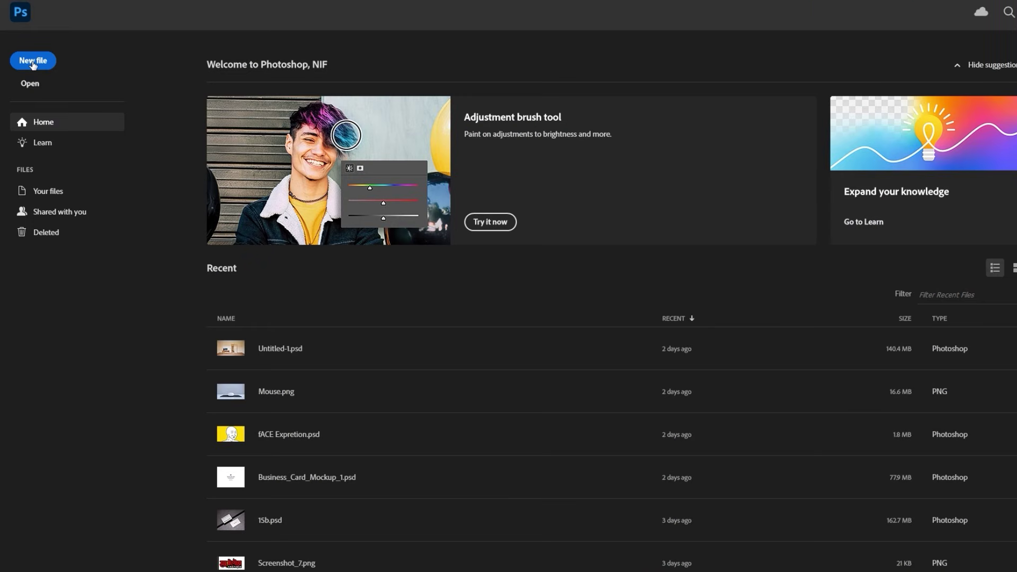
In Photoshop, create a 3840 x 2160 pixel document at 300 pixels per inch with a white background
click(33, 60)
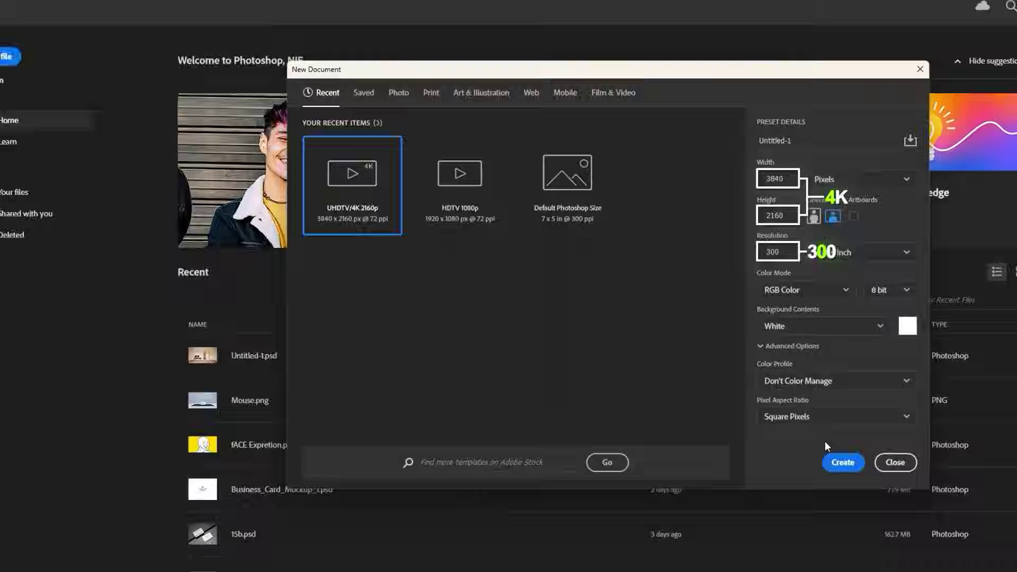
click(843, 450)
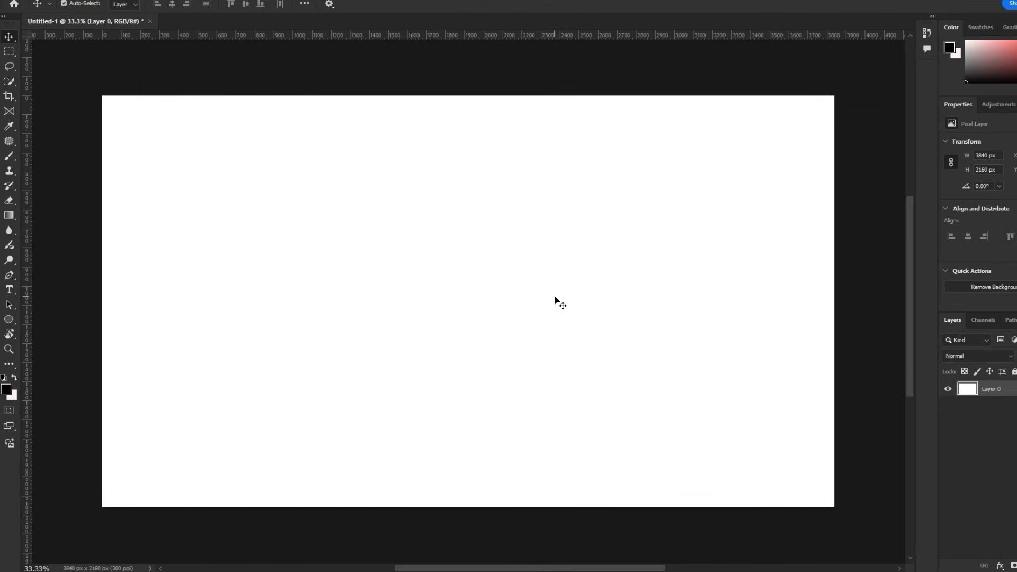
Place Suit.png from the Saved Pictures folder on the canvas and add a new layer named Outline above it
key(alt+Tab)
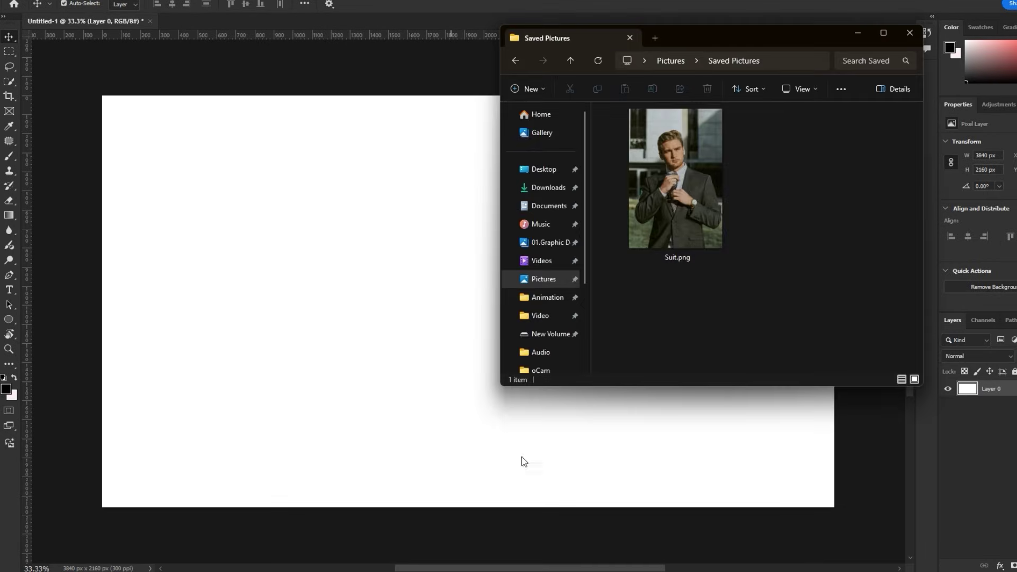
drag(649, 226, 422, 335)
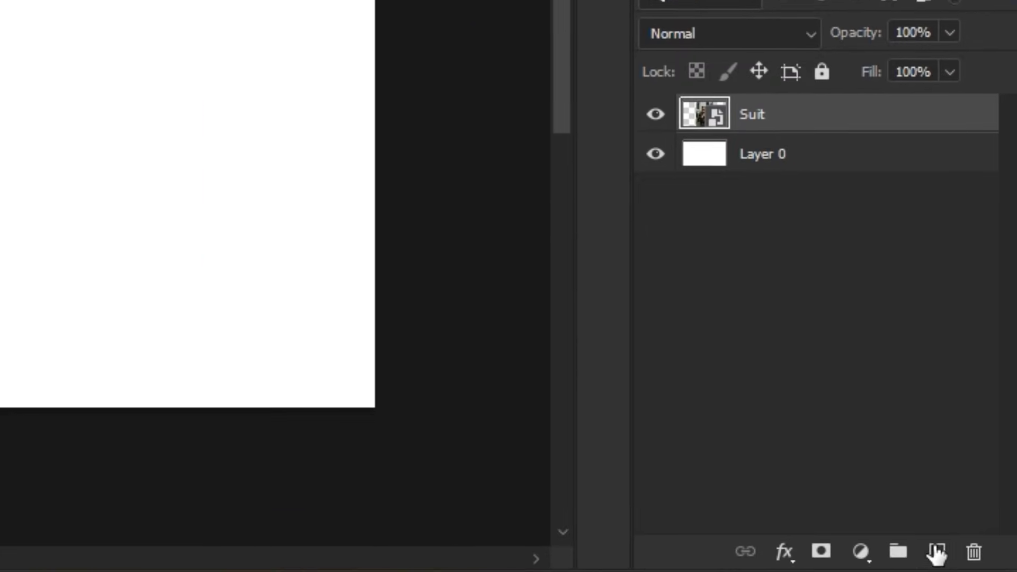
click(936, 551)
double_click(993, 388)
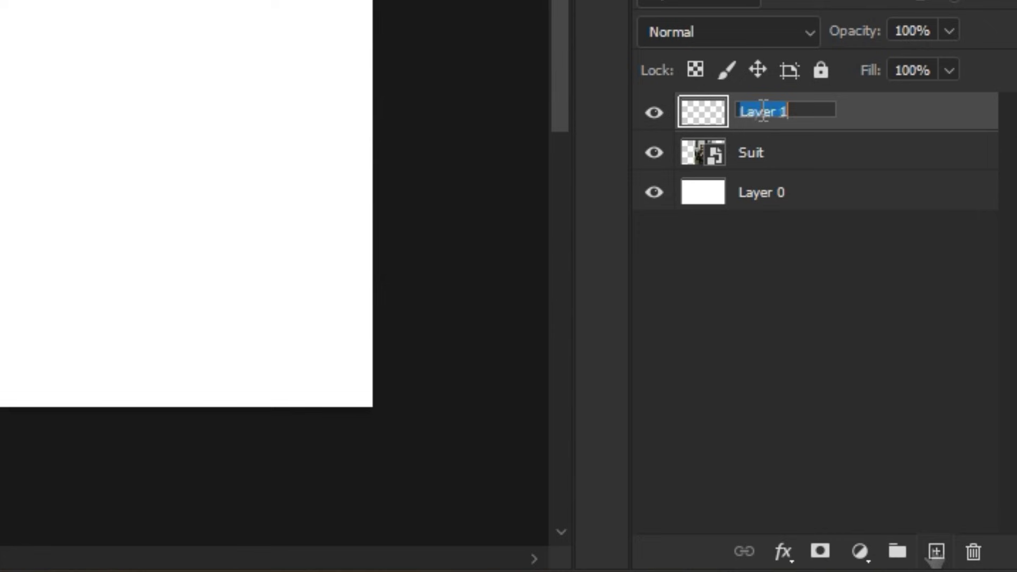
Add a red Color Overlay effect to the Outline layer
double_click(957, 123)
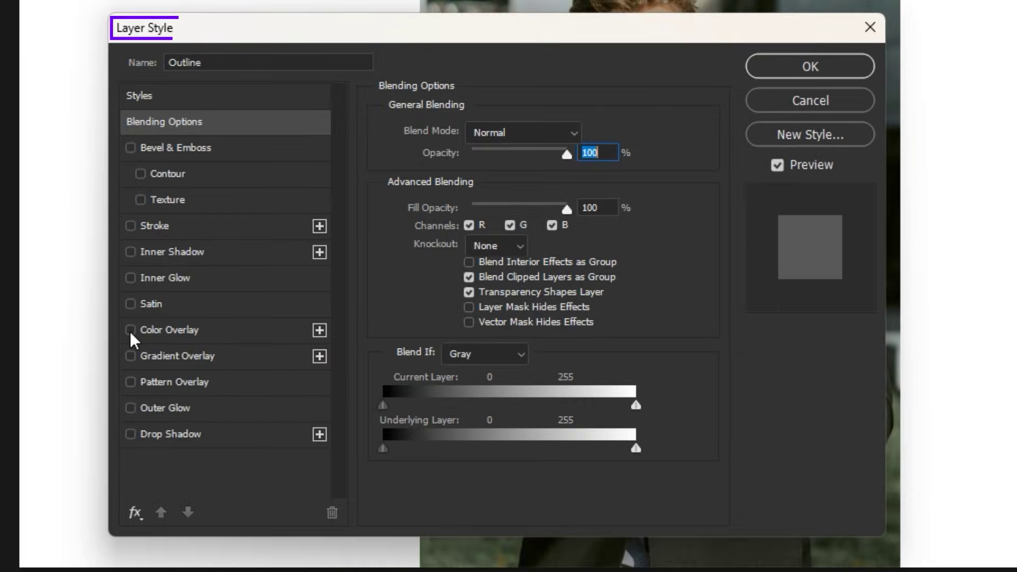
click(129, 330)
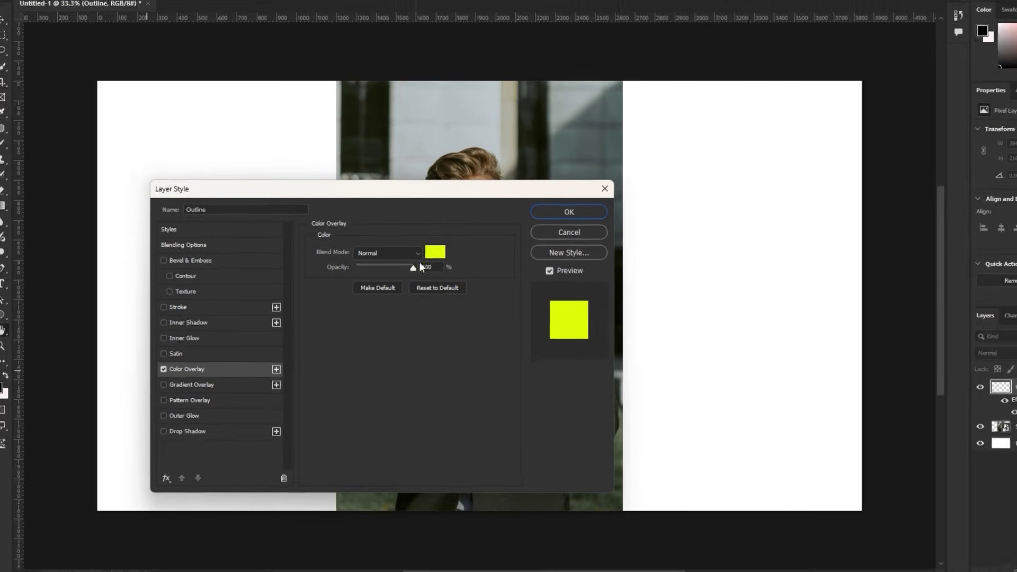
click(435, 255)
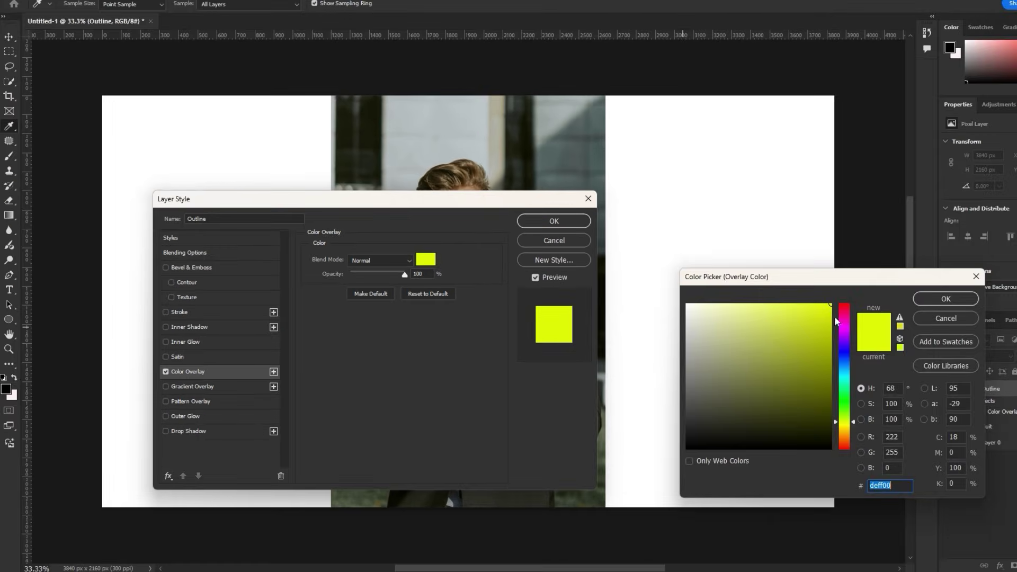
drag(836, 321, 849, 299)
click(947, 299)
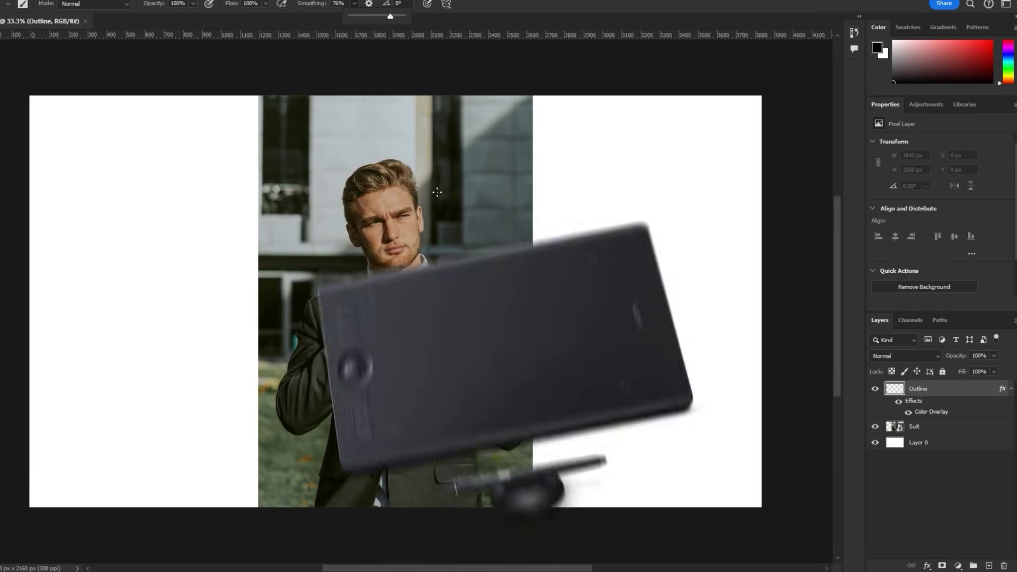
Trace the contours of the suit, shirt, tie, hands and watch with the Brush on the Outline layer
scroll(334, 453, up, 6)
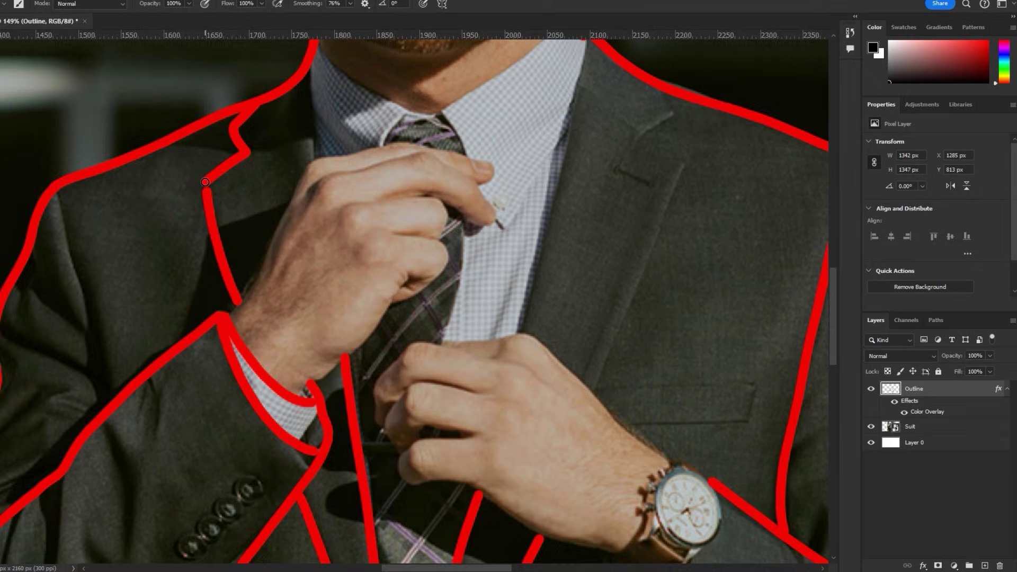
drag(447, 526, 374, 94)
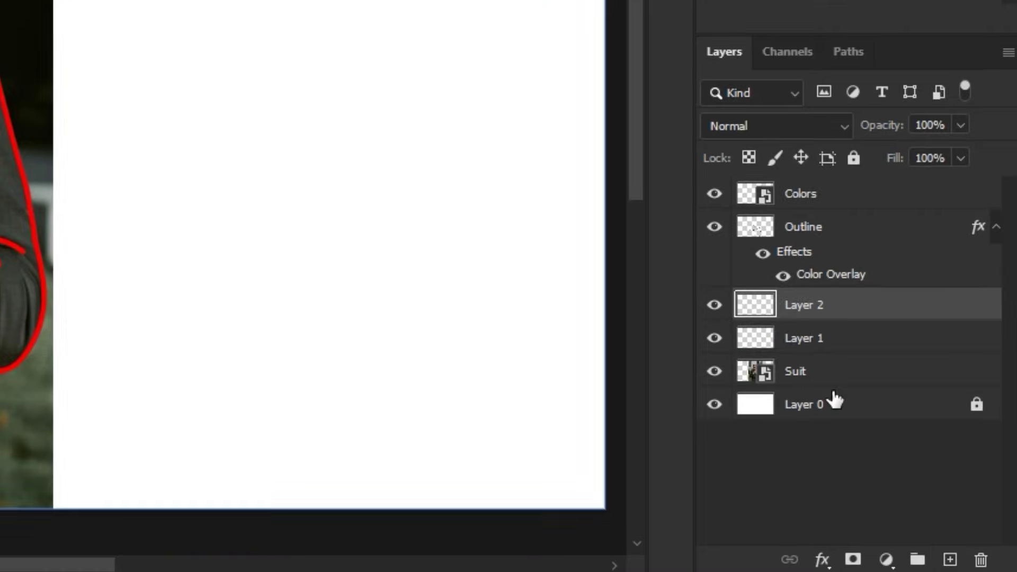
Rename Layer 1 as Color and Layer 2 as Shadow
click(827, 345)
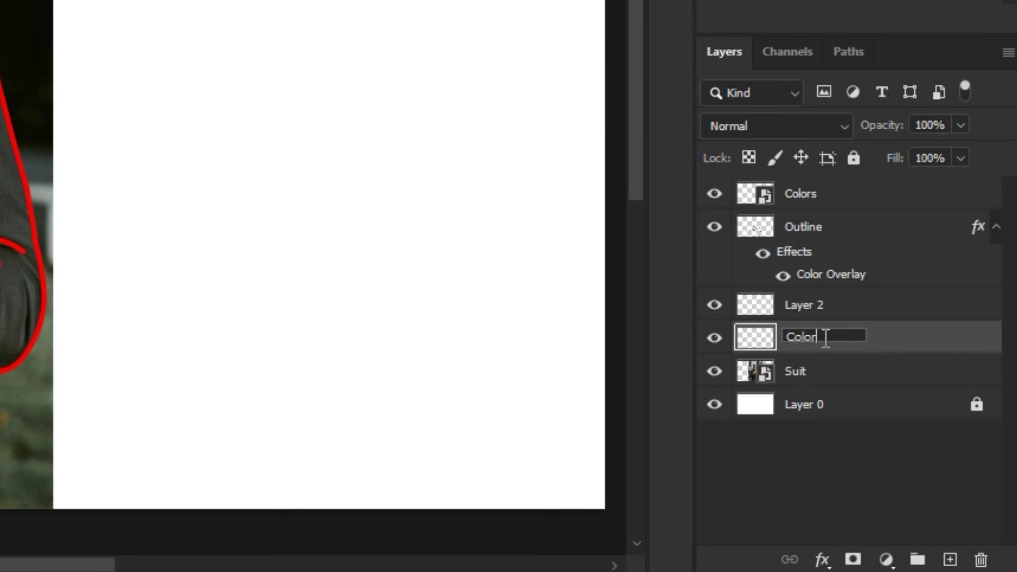
double_click(821, 304)
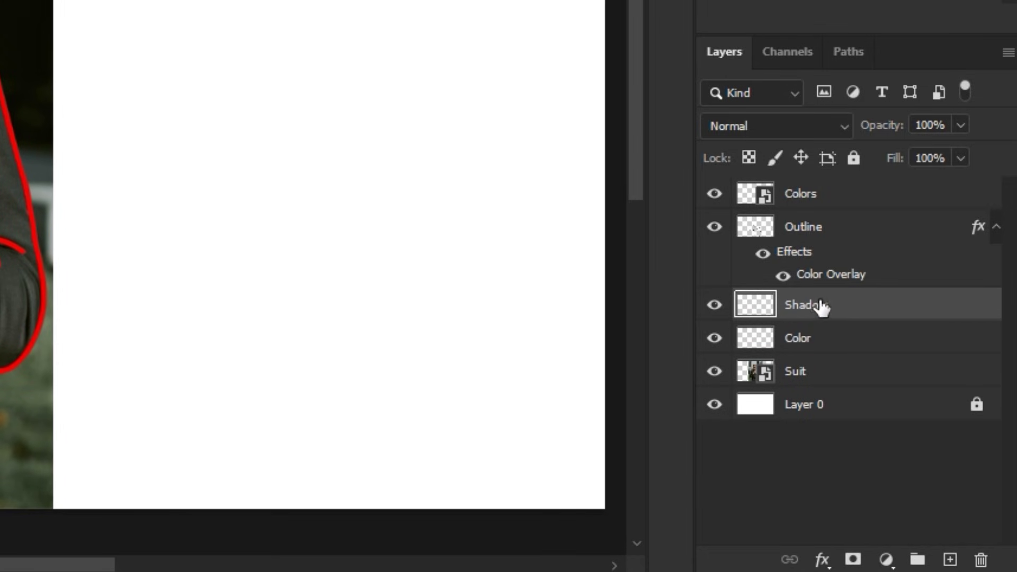
On the Color layer, paint the jacket olive green, the tie dark red, the hands white and the watch strap yellow
click(775, 341)
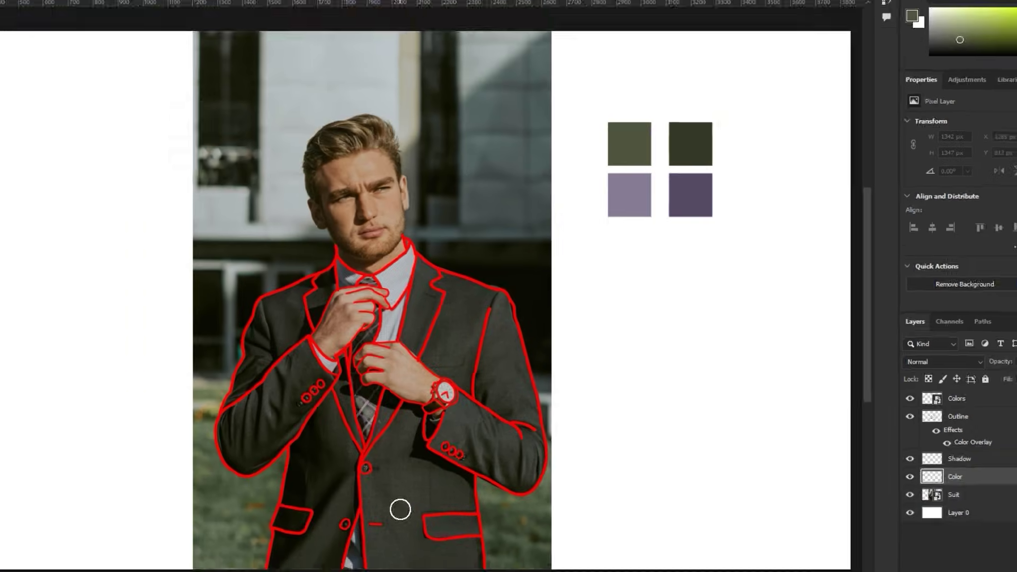
scroll(65, 465, up, 5)
mouse_move(80, 450)
mouse_down()
mouse_move(47, 256)
mouse_move(51, 190)
mouse_up()
drag(59, 463, 13, 395)
mouse_move(351, 242)
mouse_down()
mouse_move(166, 395)
mouse_move(232, 520)
mouse_up()
mouse_move(233, 387)
mouse_down()
mouse_move(232, 119)
mouse_move(164, 241)
mouse_up()
drag(556, 434, 336, 128)
scroll(486, 334, up, 5)
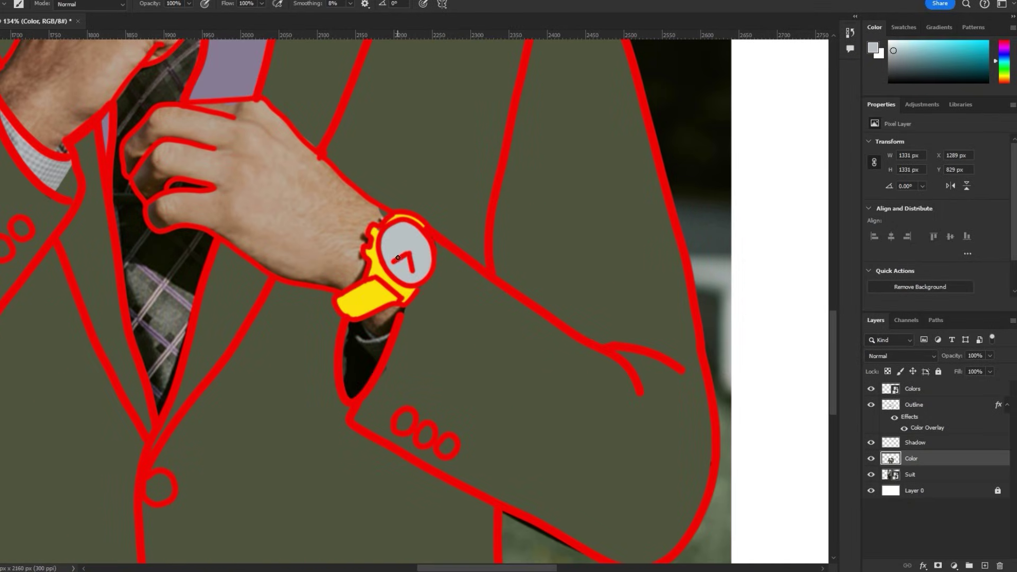
key(x)
mouse_move(159, 217)
mouse_down()
mouse_move(299, 204)
mouse_move(211, 122)
mouse_up()
drag(212, 122, 408, 330)
drag(257, 295, 328, 175)
mouse_move(363, 114)
mouse_down()
mouse_move(250, 62)
mouse_move(248, 530)
mouse_up()
key(ctrl+0)
alt+click(374, 273)
Paint the exposed shirt areas lavender, including the gap below the jacket's lowest button
scroll(374, 506, up, 5)
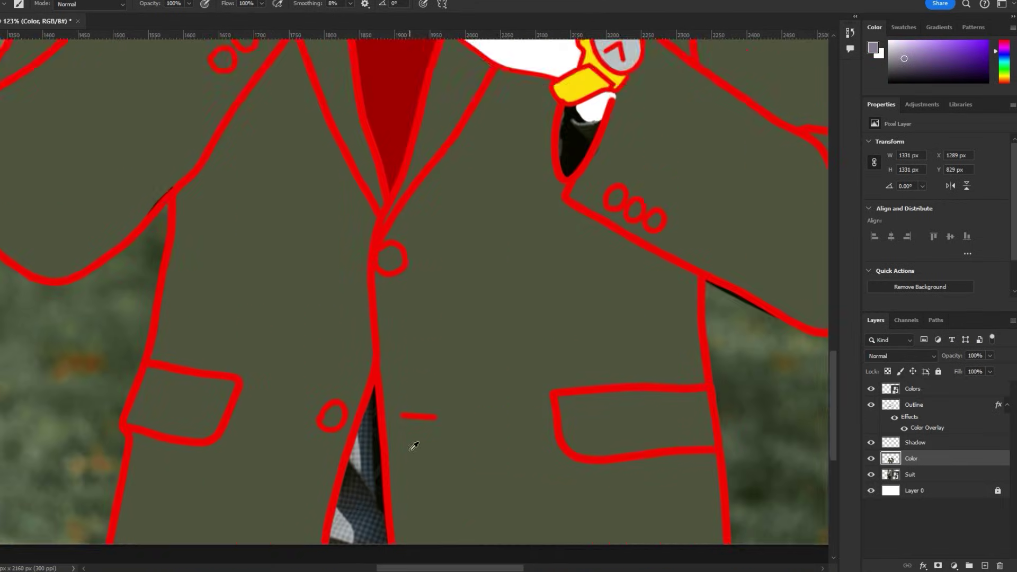
drag(378, 313, 377, 366)
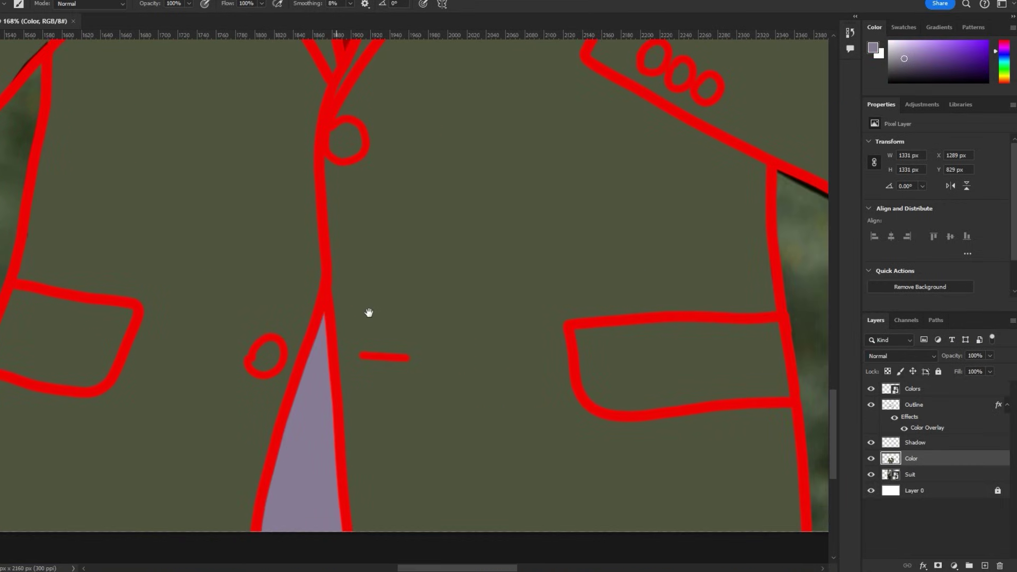
drag(404, 300, 344, 334)
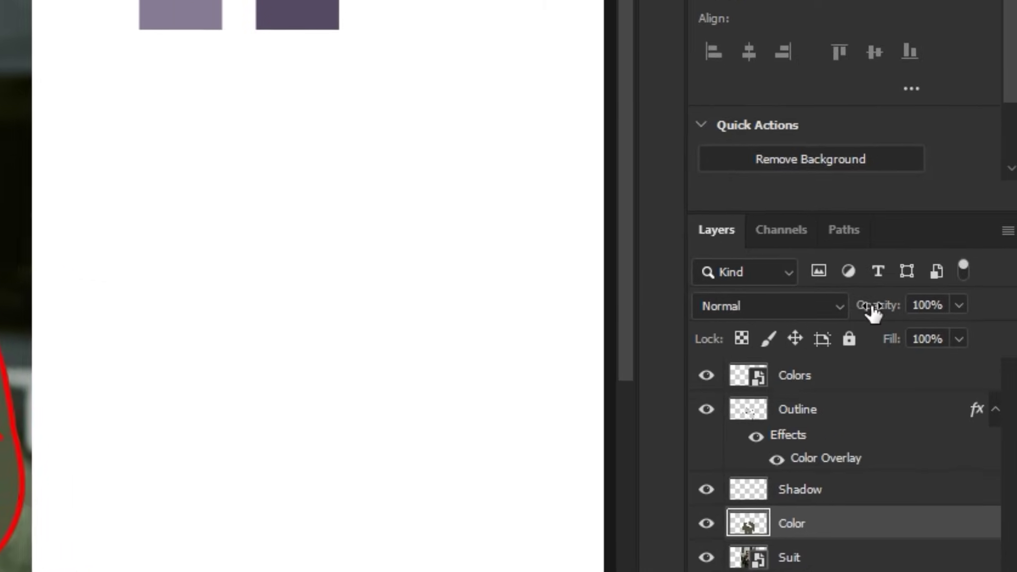
Lower the Color layer's opacity to 23% and paint jacket shadows on the Shadow layer with the dark green swatch color
drag(953, 351, 922, 353)
drag(788, 304, 758, 304)
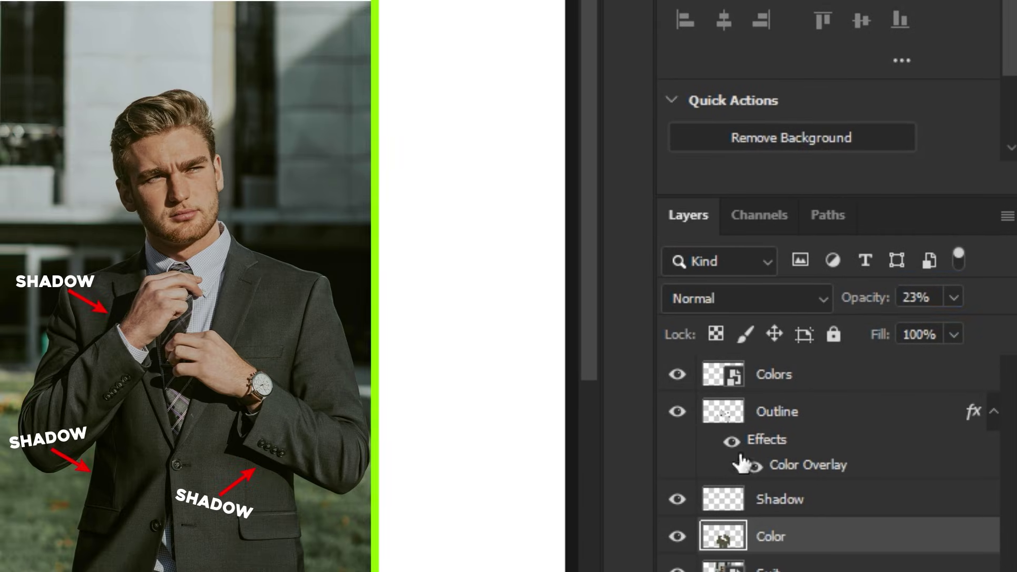
click(739, 501)
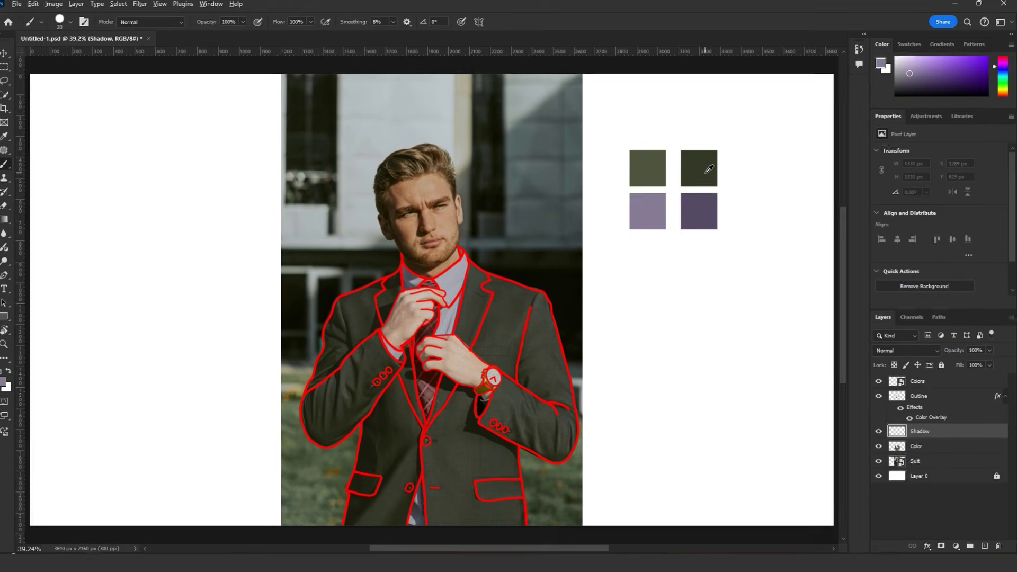
alt+click(613, 104)
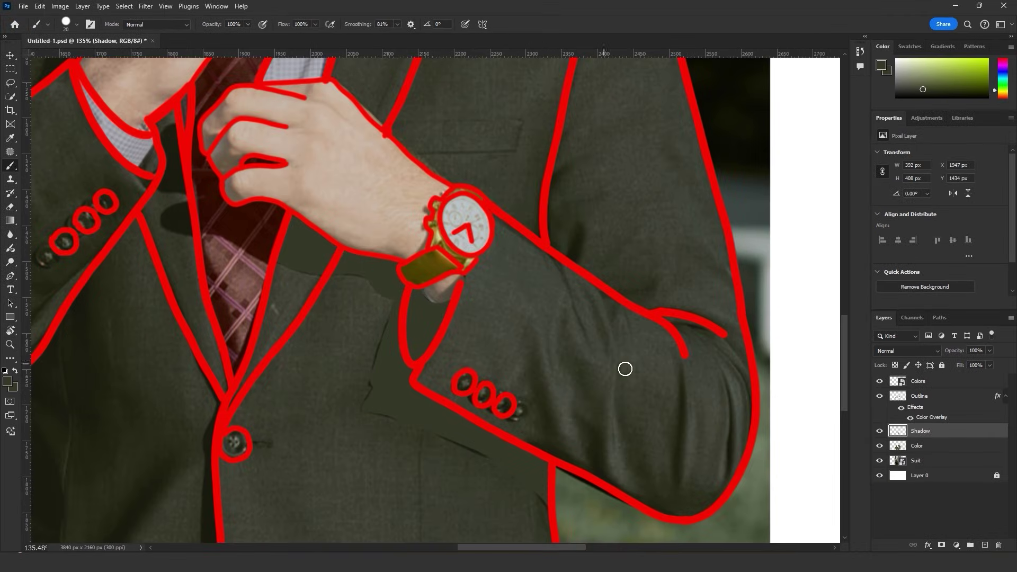
Add a Color Overlay effect to the Shadow layer and set its color to bright green
double_click(992, 432)
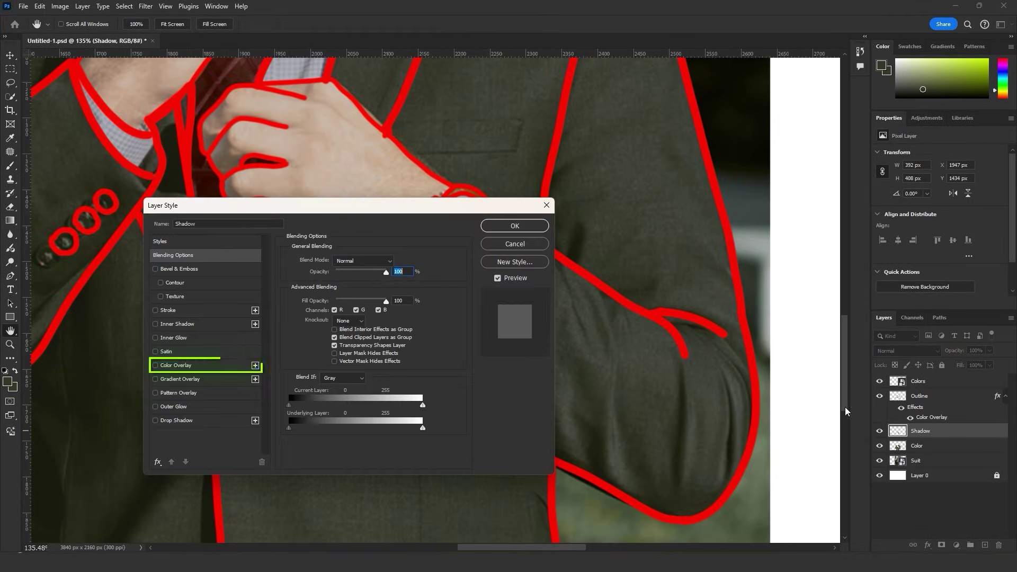
click(176, 366)
click(393, 260)
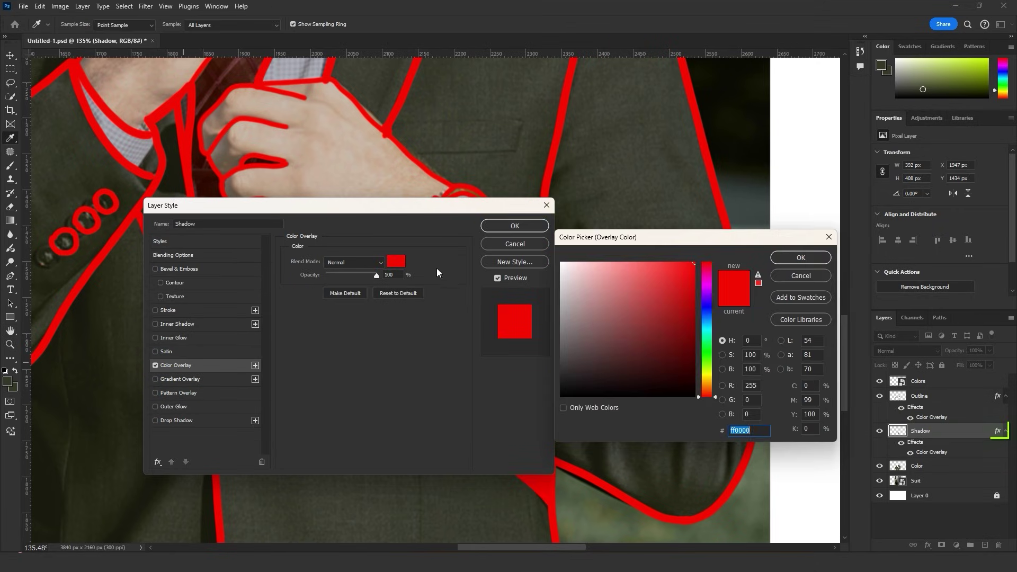
click(710, 373)
key(Return)
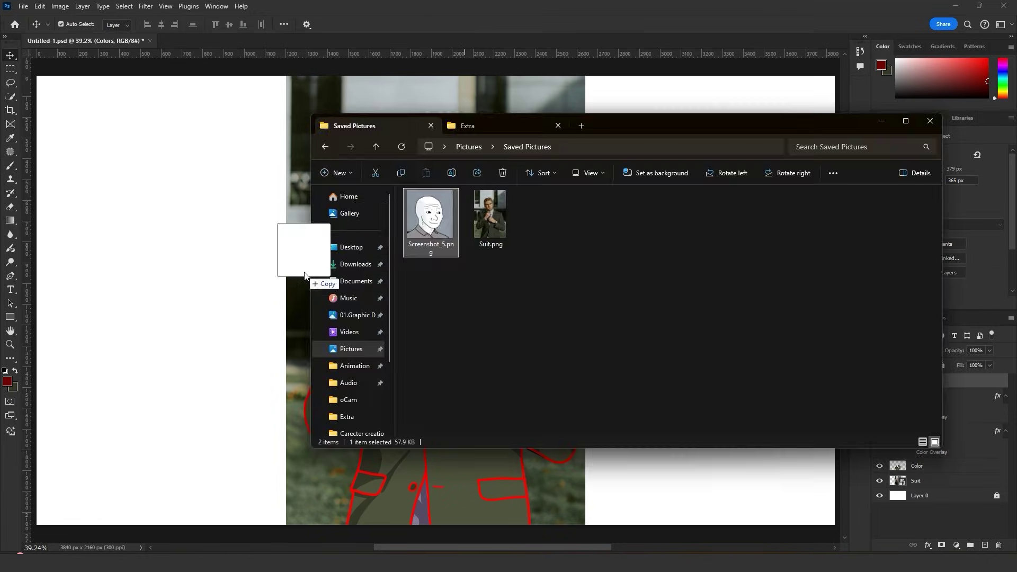
Fit the cartoon head reference over the man's head and trace its contour and facial features on the Head layer
drag(295, 238, 432, 297)
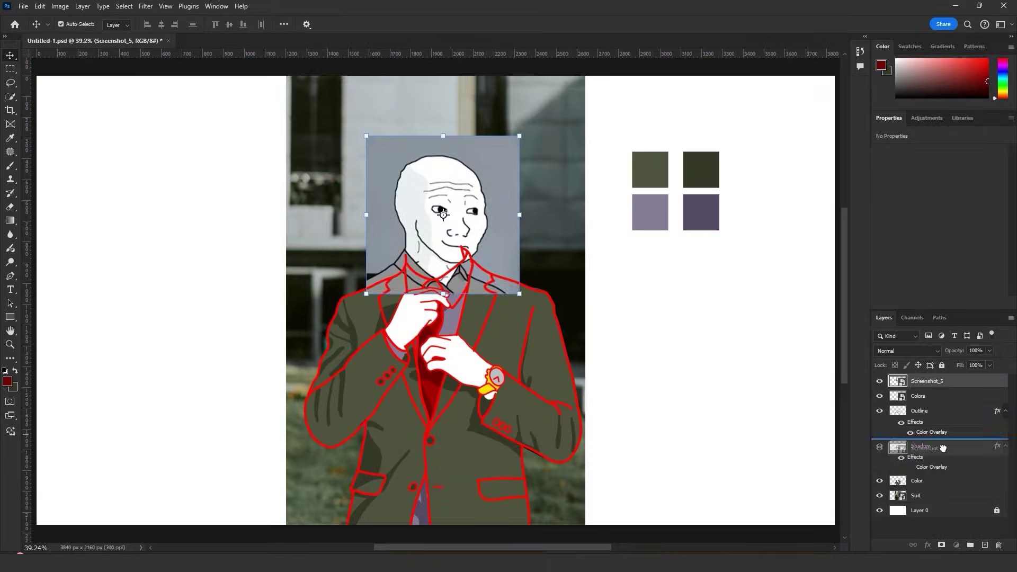
scroll(517, 295, up, 2)
mouse_move(527, 300)
mouse_down()
mouse_move(508, 297)
mouse_move(515, 303)
mouse_up()
drag(520, 307, 532, 293)
drag(399, 96, 395, 82)
drag(419, 141, 427, 147)
drag(535, 282, 533, 282)
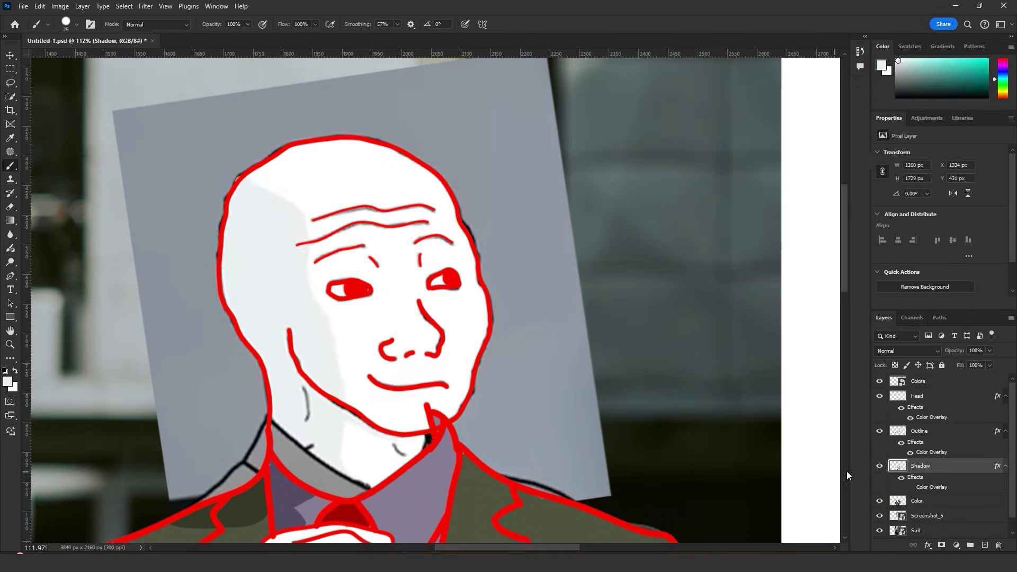
Paint the shaded side of the head on the Shadow layer and fill the face with white on the Color layer
click(911, 487)
mouse_move(245, 181)
mouse_down()
mouse_move(302, 448)
mouse_move(254, 223)
mouse_up()
key(alt+bracketright)
key(x)
drag(383, 373, 351, 481)
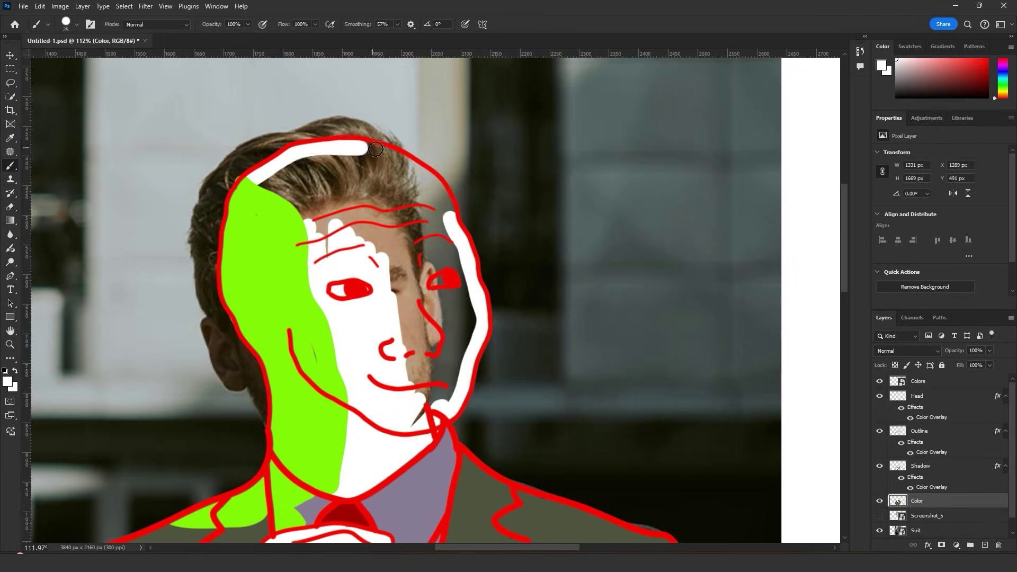
drag(437, 184, 432, 418)
key(bracketleft)
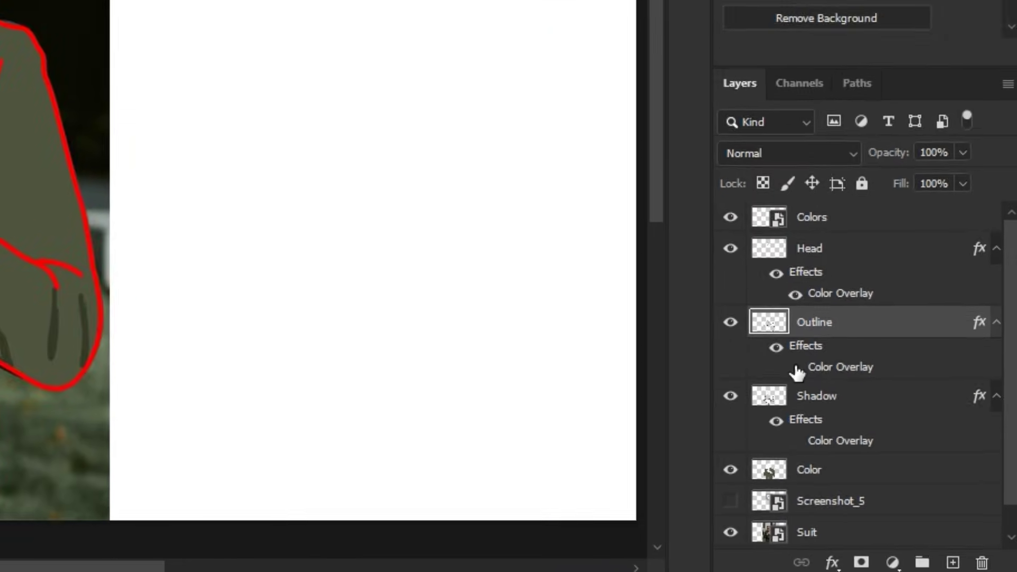
Turn off the Outline layer's Color Overlay effect
click(910, 454)
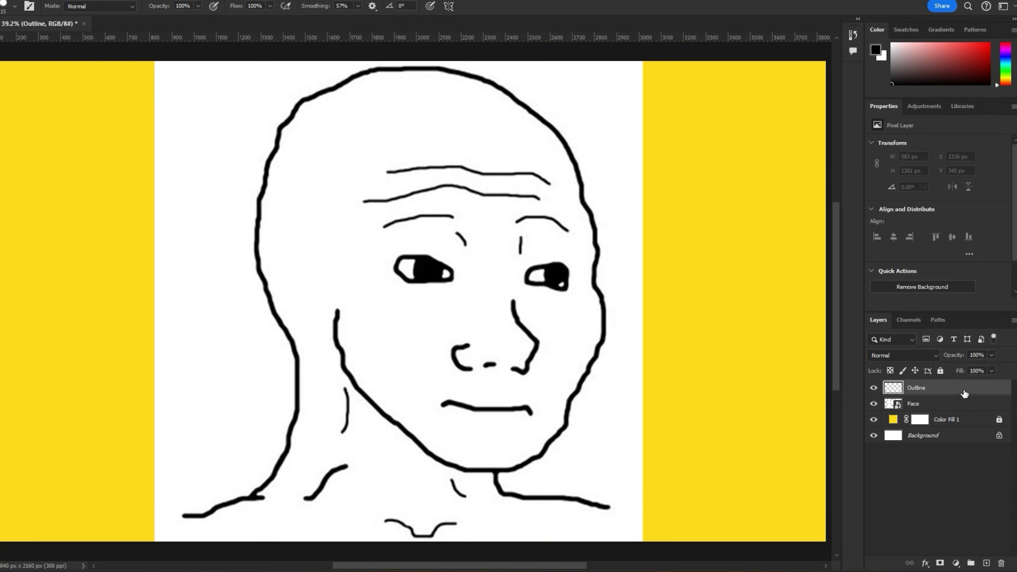
In the yellow-background face document, add a red Color Overlay effect to the Outline layer
double_click(965, 393)
click(127, 369)
click(352, 261)
click(786, 255)
click(474, 226)
Show the Face reference layer, trace both eye contours on the Outline layer, and hide the reference again
click(913, 425)
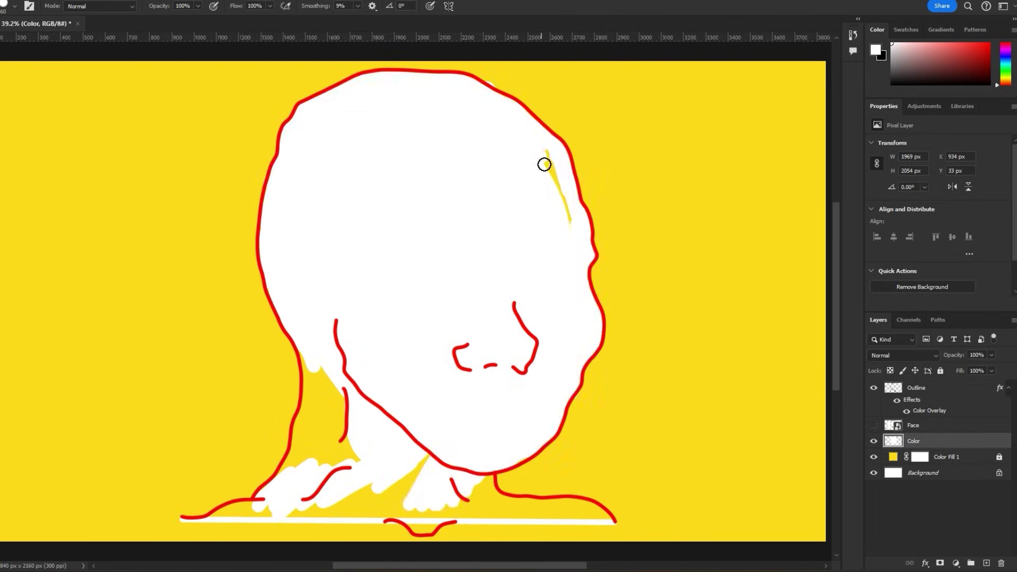
click(875, 426)
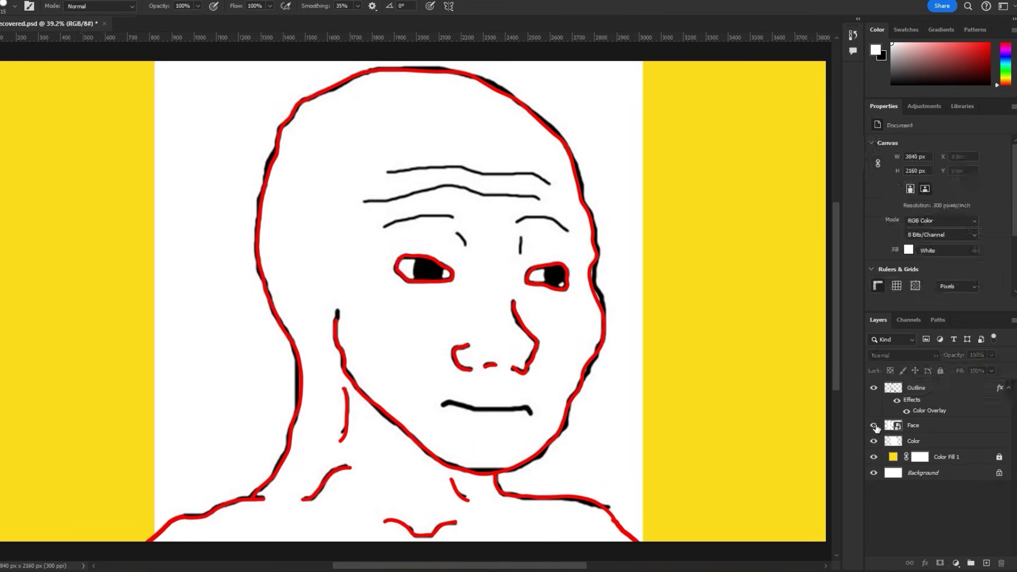
click(874, 426)
Add a layer mask to the Color layer and brush black on it inside both eye contours
click(902, 442)
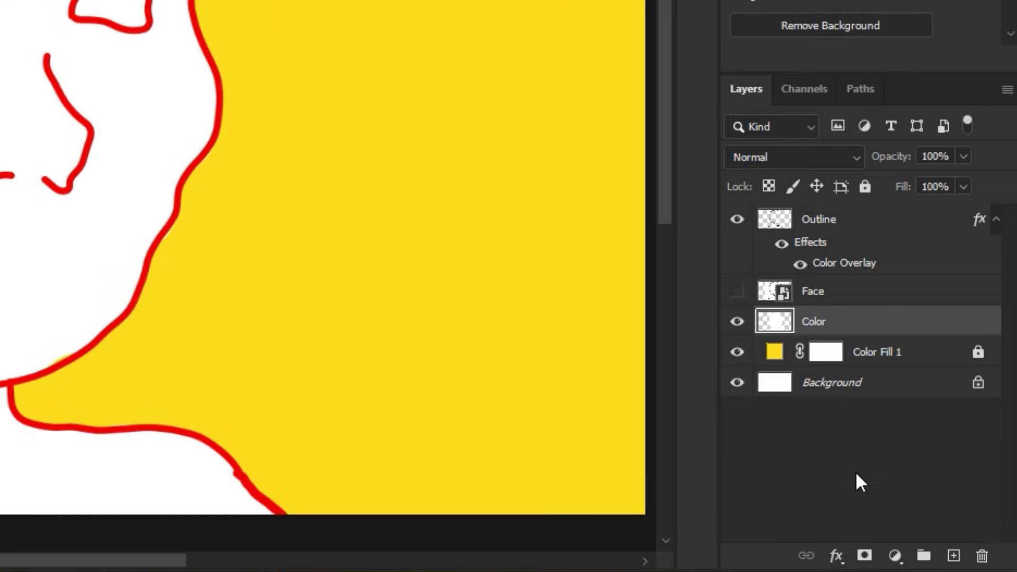
click(864, 556)
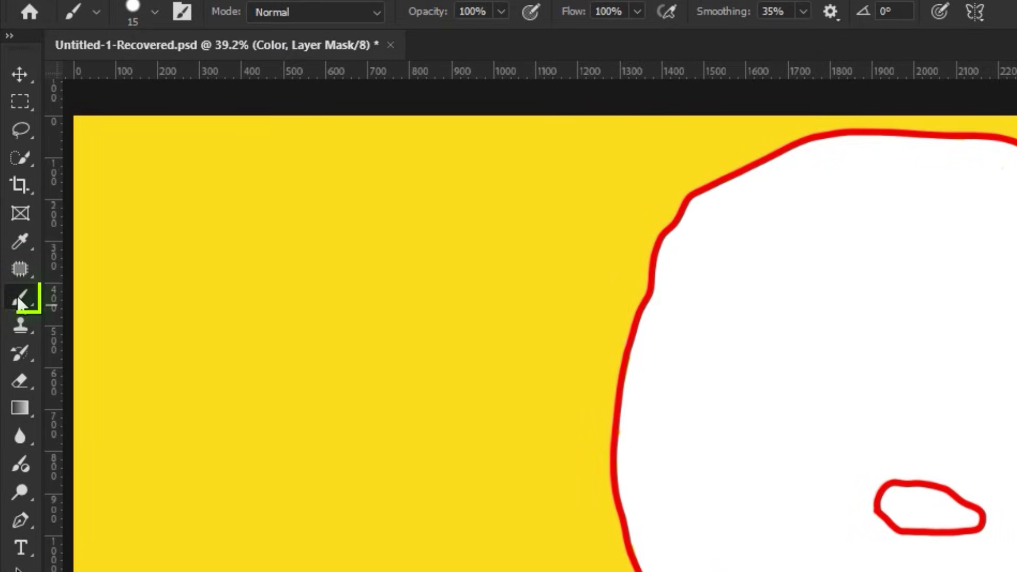
click(30, 234)
click(30, 234)
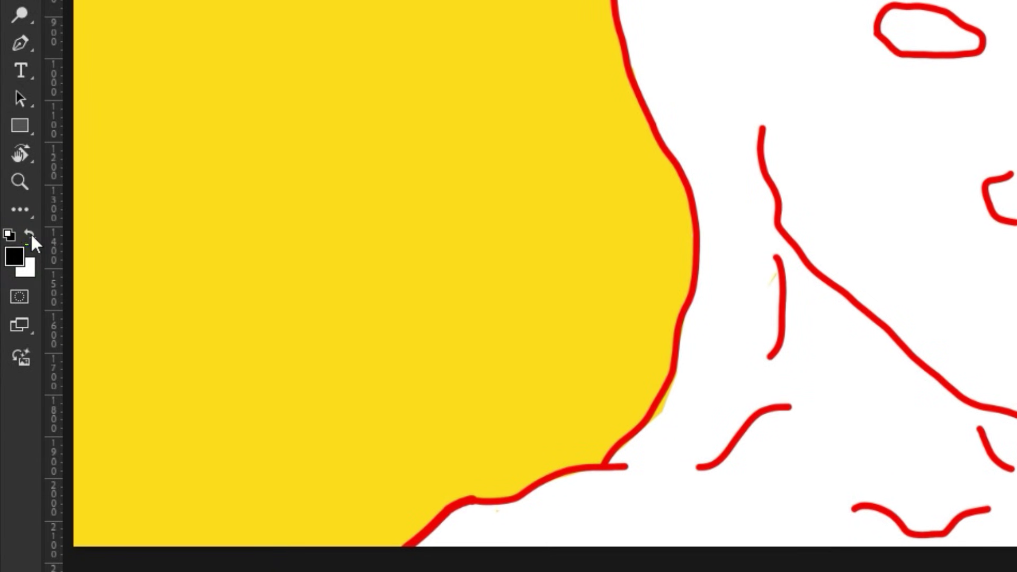
mouse_move(896, 19)
mouse_down()
mouse_move(902, 36)
mouse_move(948, 37)
mouse_up()
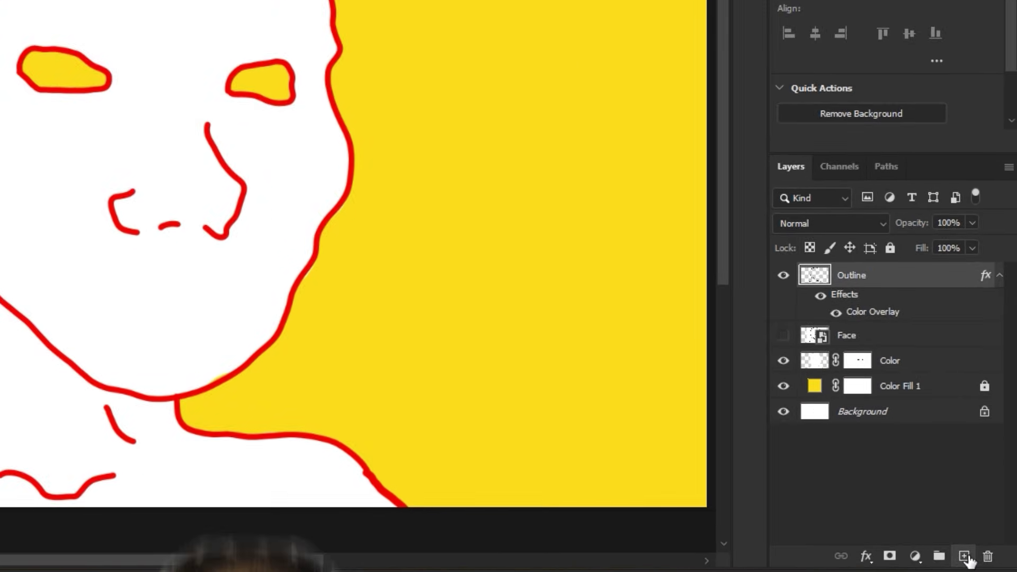
Create a merged Closed Eyes layer above Outline, with black eyelid lines drawn over white-painted eye openings
click(986, 564)
click(986, 563)
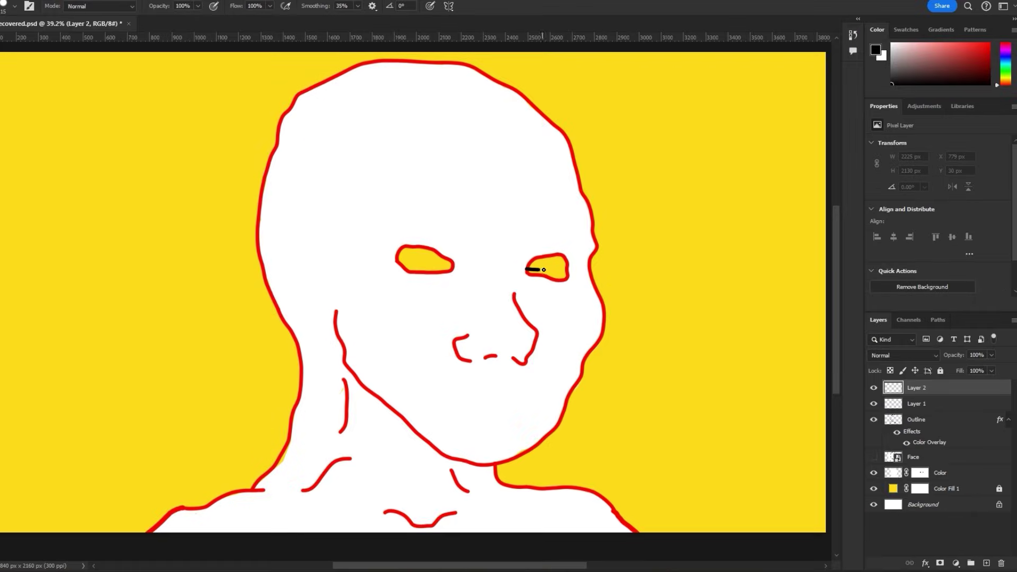
click(897, 407)
key(x)
shift+click(924, 388)
key(ctrl+e)
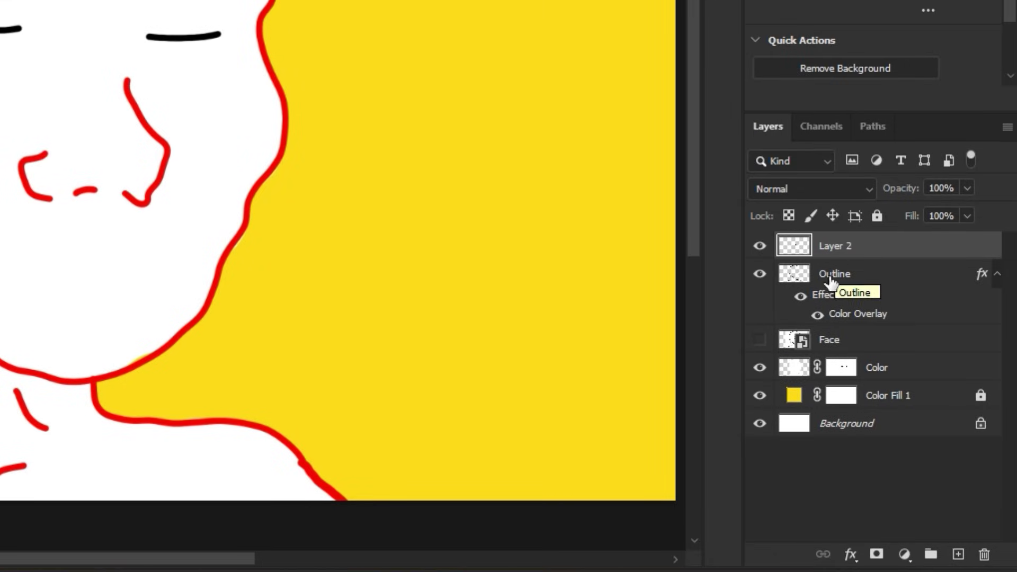
double_click(848, 247)
text(Closed Eyes)
key(Return)
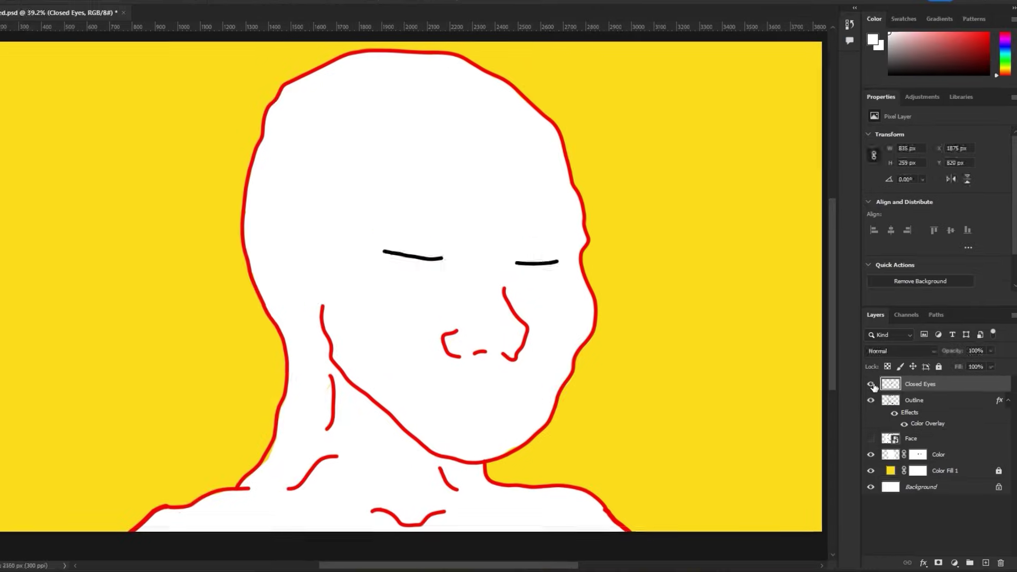
Toggle the Closed Eyes layer's visibility and compare the finished expressions by switching from serious to Sad
click(759, 245)
click(760, 246)
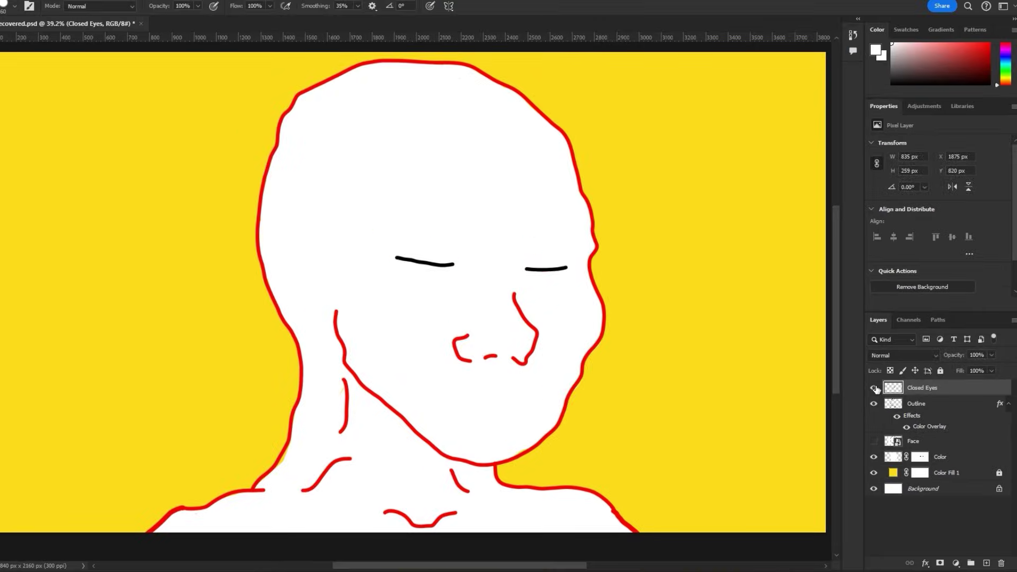
click(874, 389)
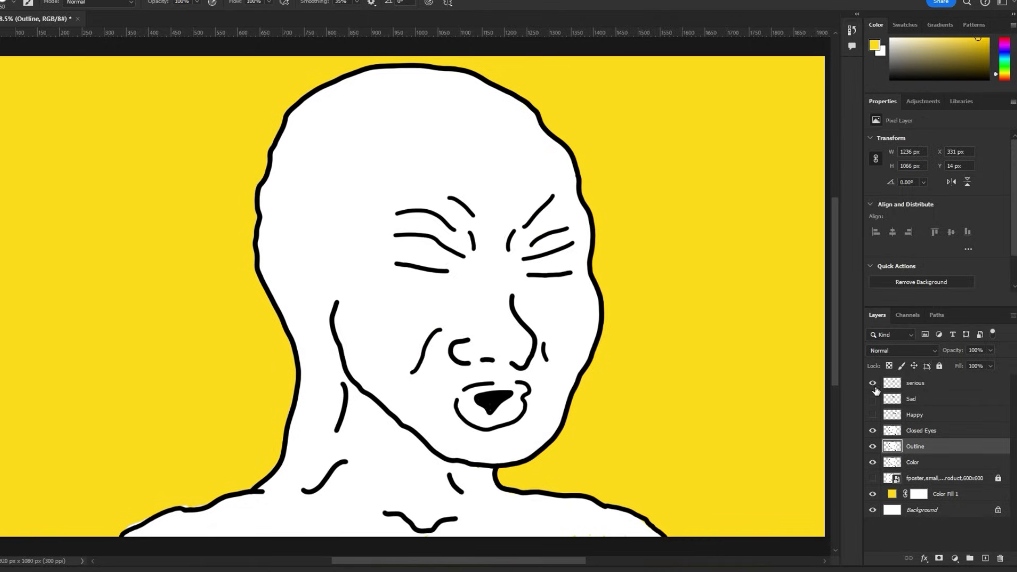
click(874, 383)
click(873, 399)
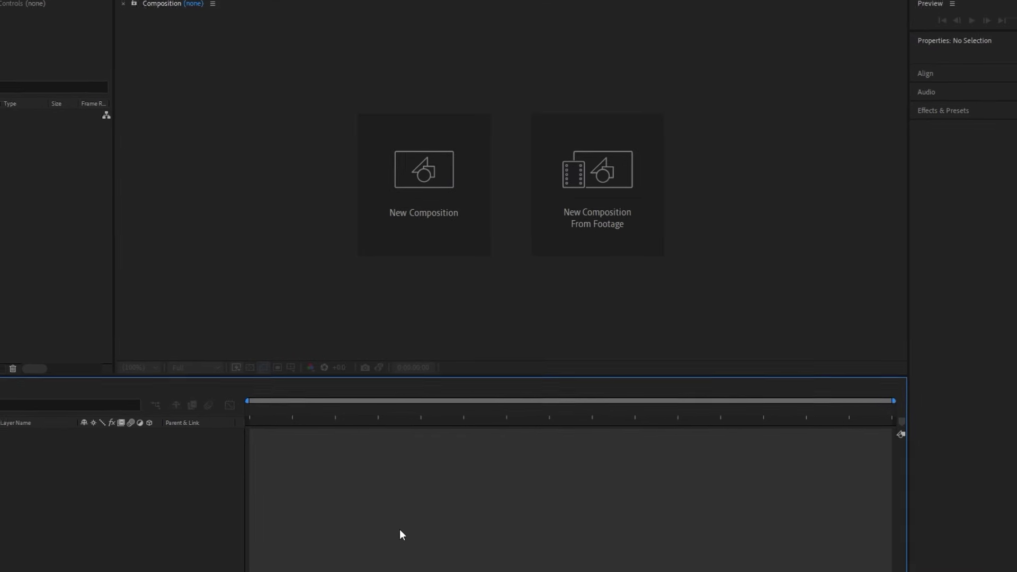
In After Effects, create a 1920 × 1080 px composition named Face Expression at 30 fps, lasting 3 seconds
click(408, 244)
text(Face E)
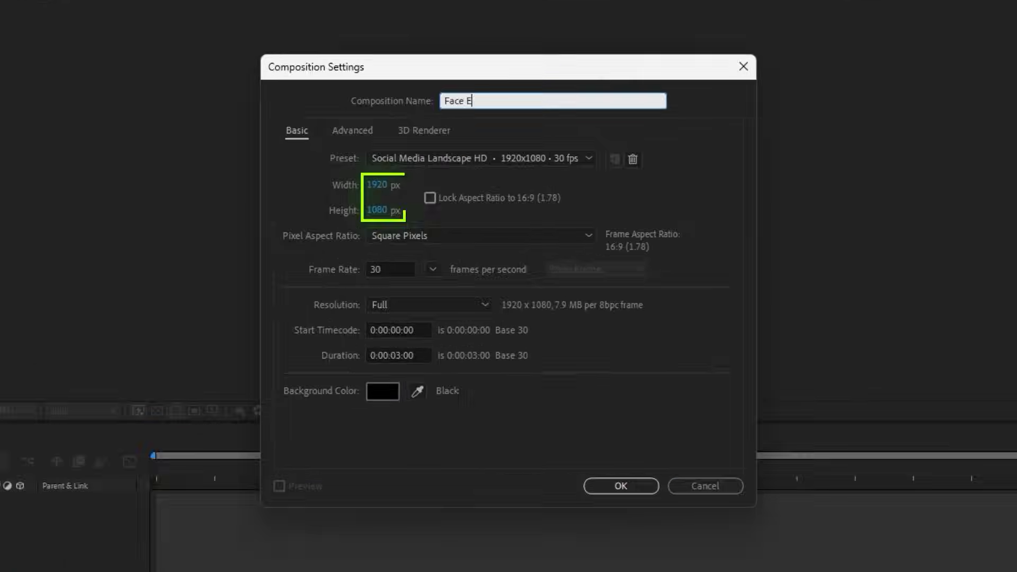
text(xpression)
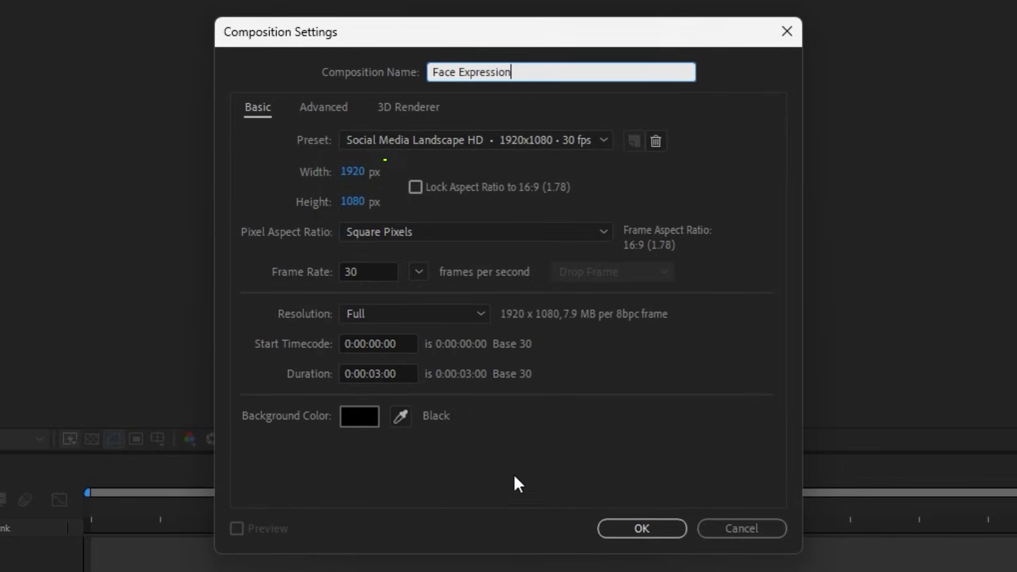
click(630, 529)
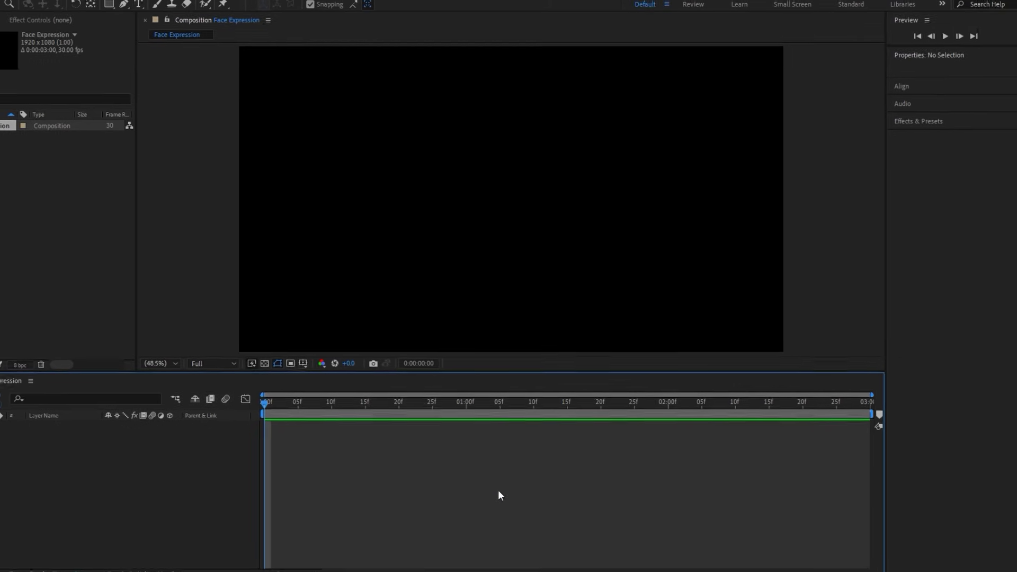
Import Face Expretions.psd into the Face Expression timeline as a Composition with Editable Layer Styles
key(alt+Tab)
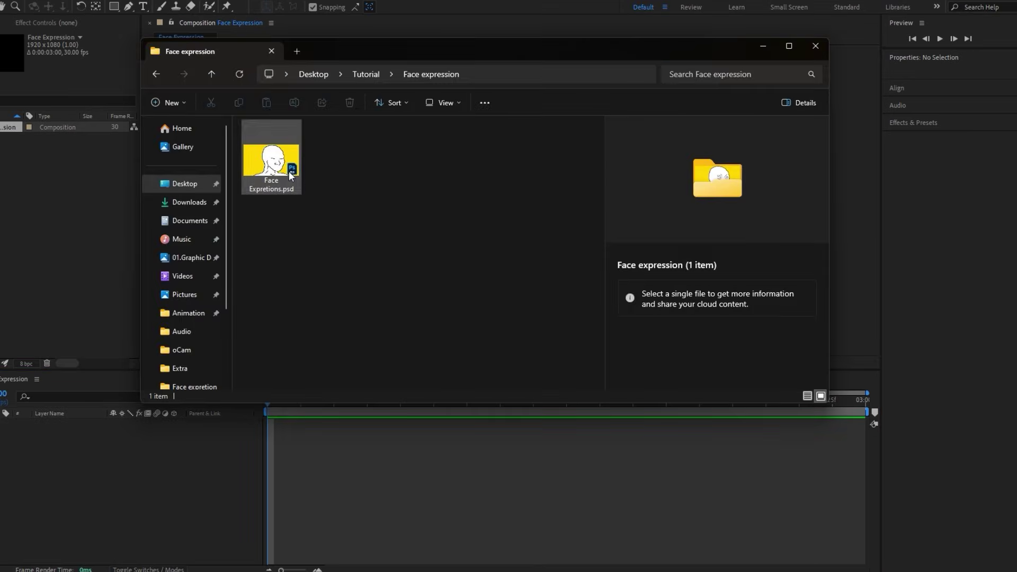
drag(291, 177, 348, 454)
click(517, 215)
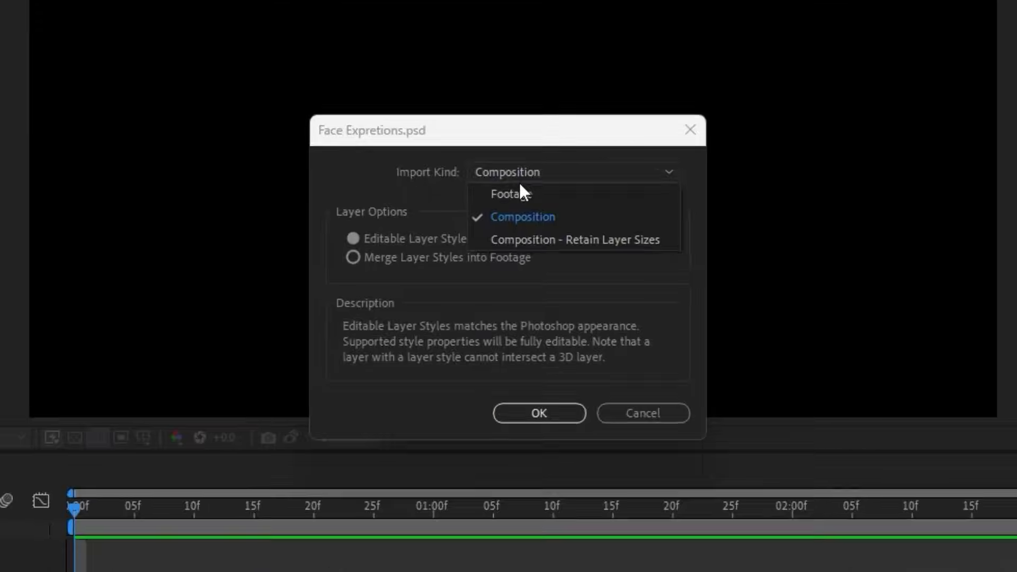
click(548, 218)
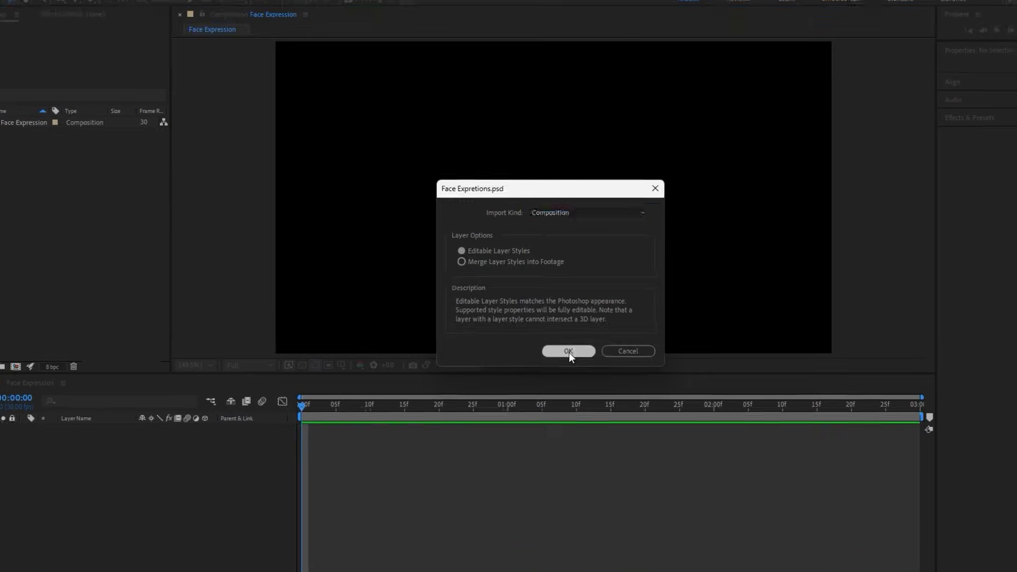
click(542, 425)
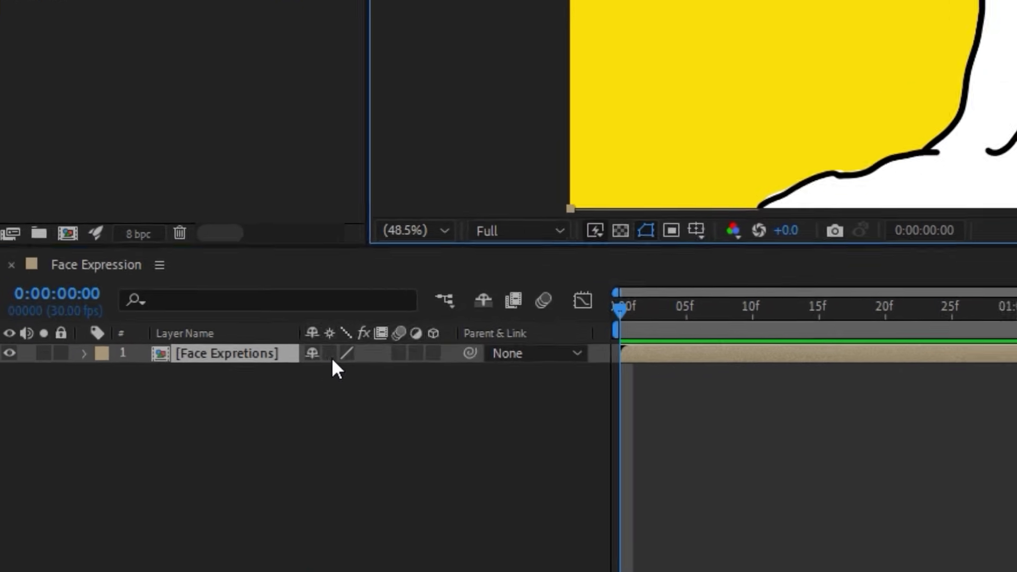
Enable Collapse Transformations on the Face Expretions layer
click(165, 423)
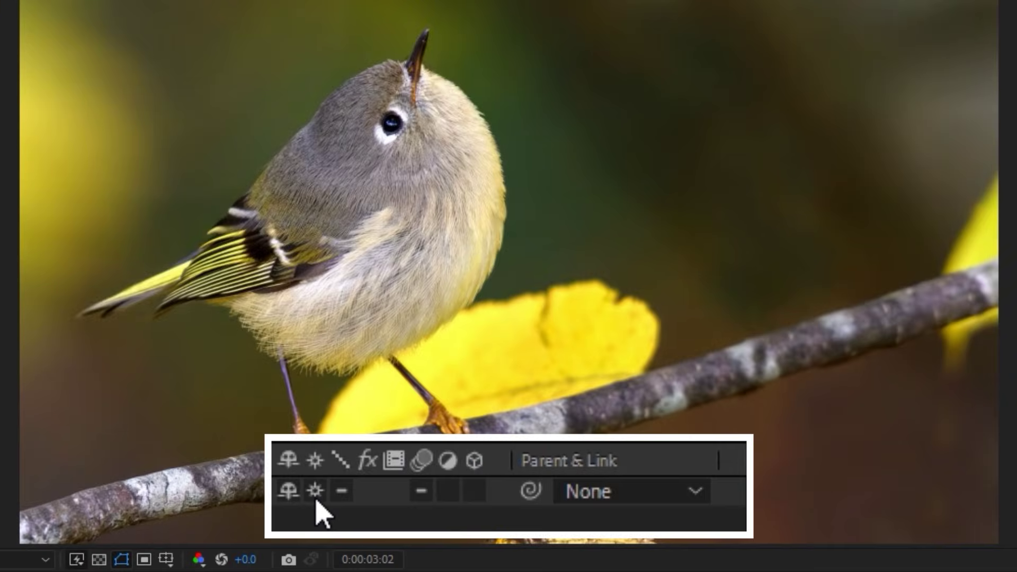
click(316, 492)
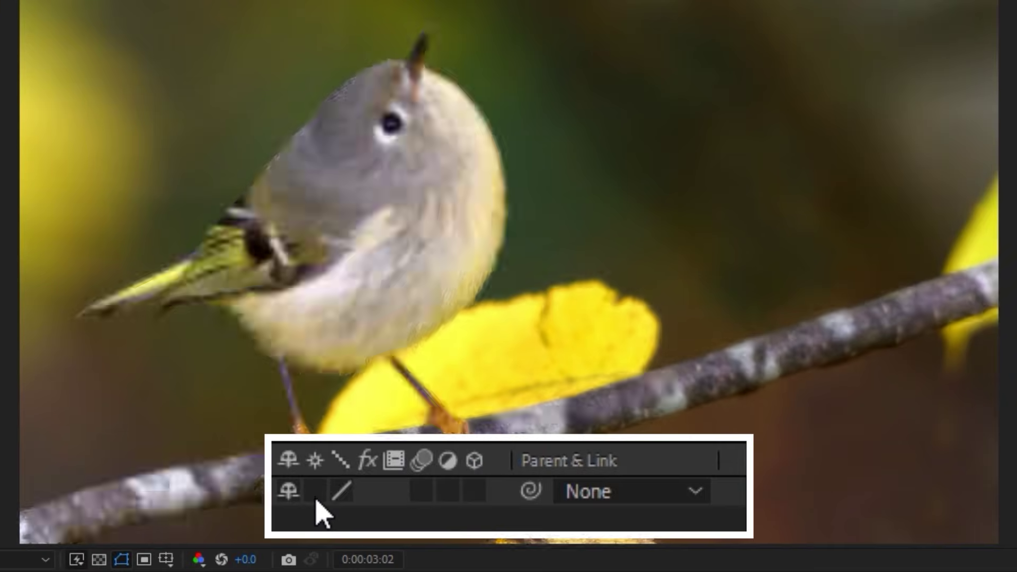
click(316, 492)
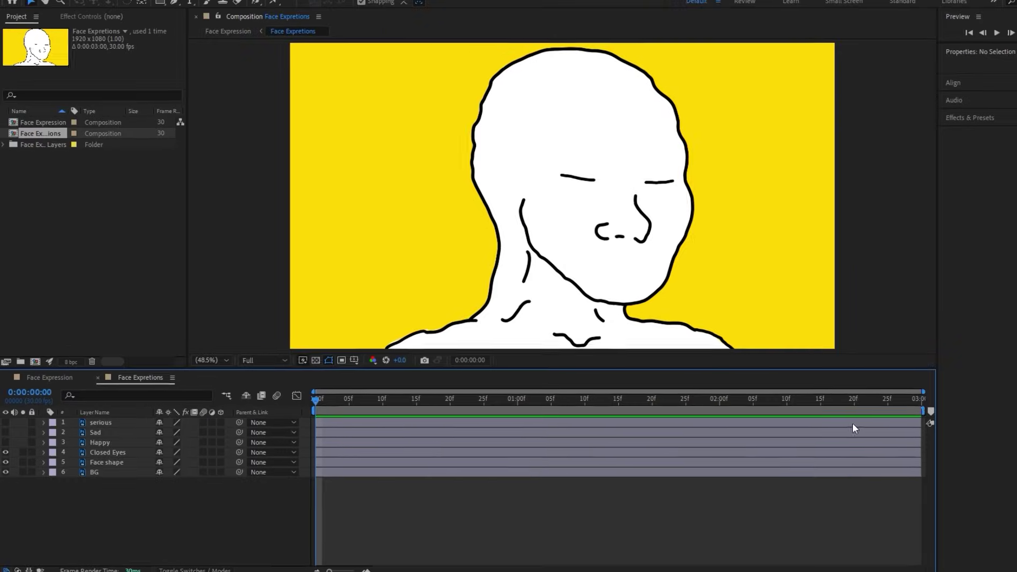
Add three composition markers inside the Face Expretions composition and name them Happy, Sad and Serious
drag(932, 411, 537, 422)
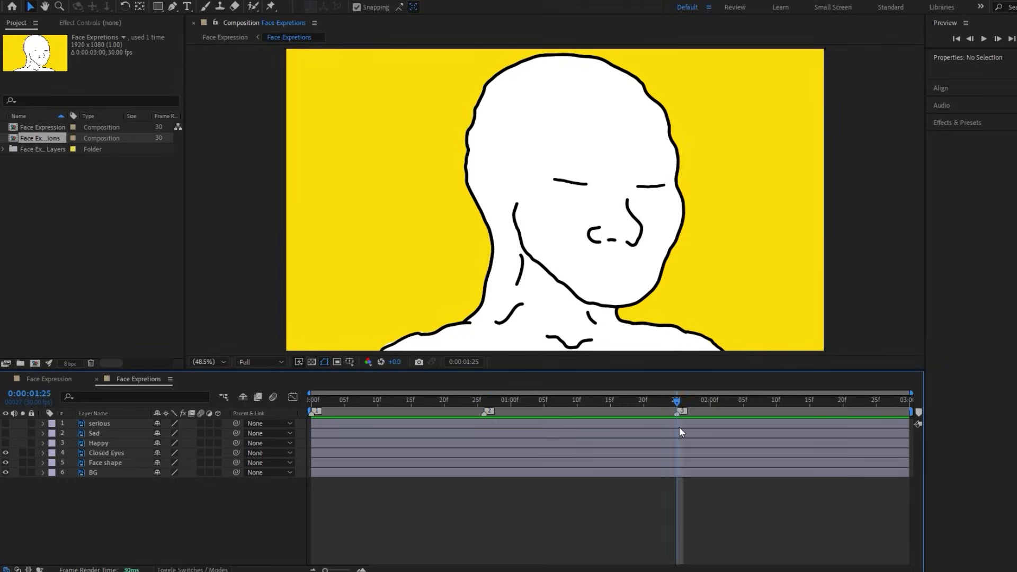
double_click(316, 411)
text(Happy)
key(Return)
right_click(488, 411)
click(496, 416)
text(Sad)
click(574, 373)
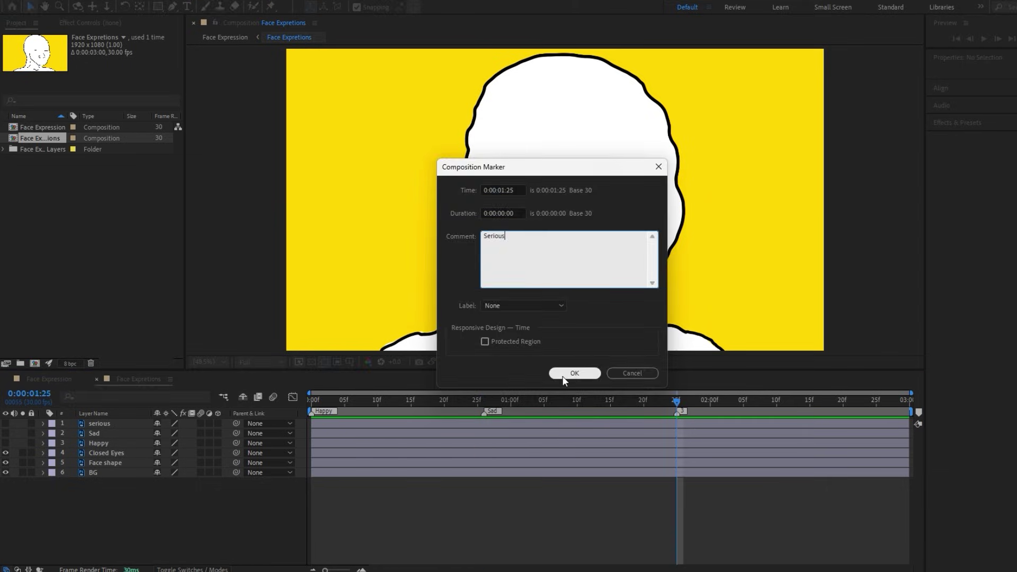
click(574, 373)
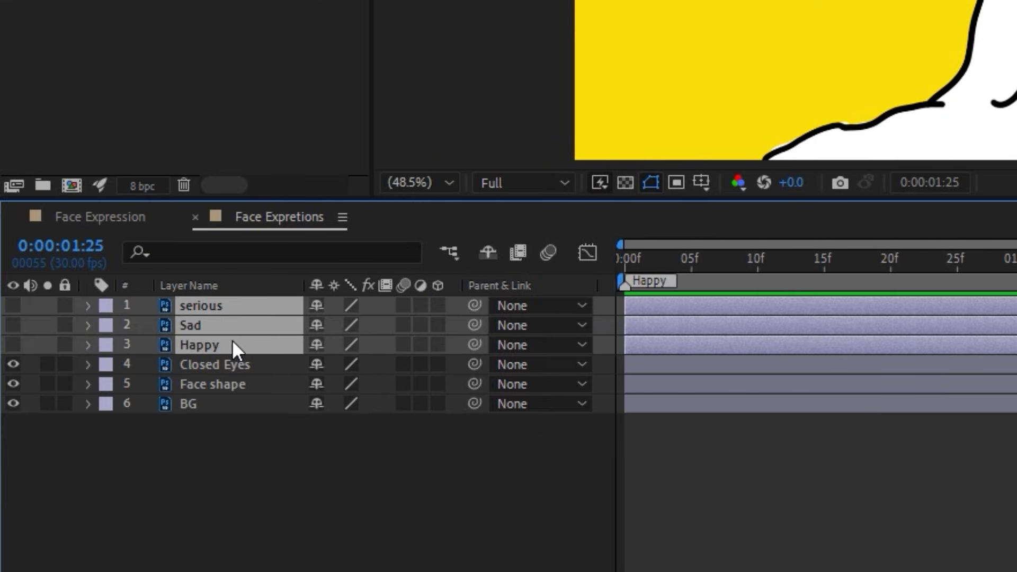
Set the layer labels to Purple for the three expressions, Red for Closed Eyes and Green for Face shape
click(103, 344)
click(179, 166)
click(200, 363)
click(106, 364)
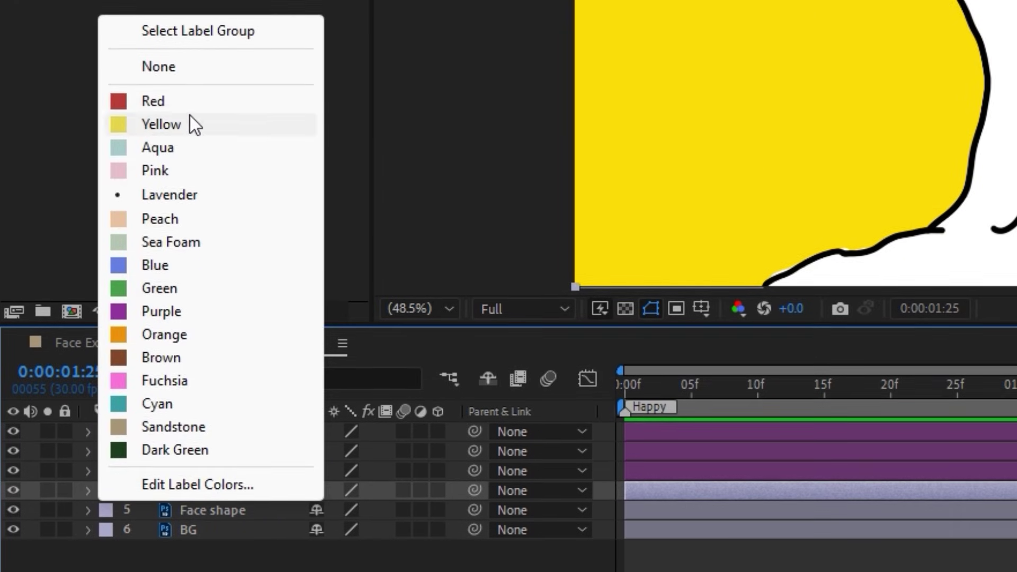
click(188, 101)
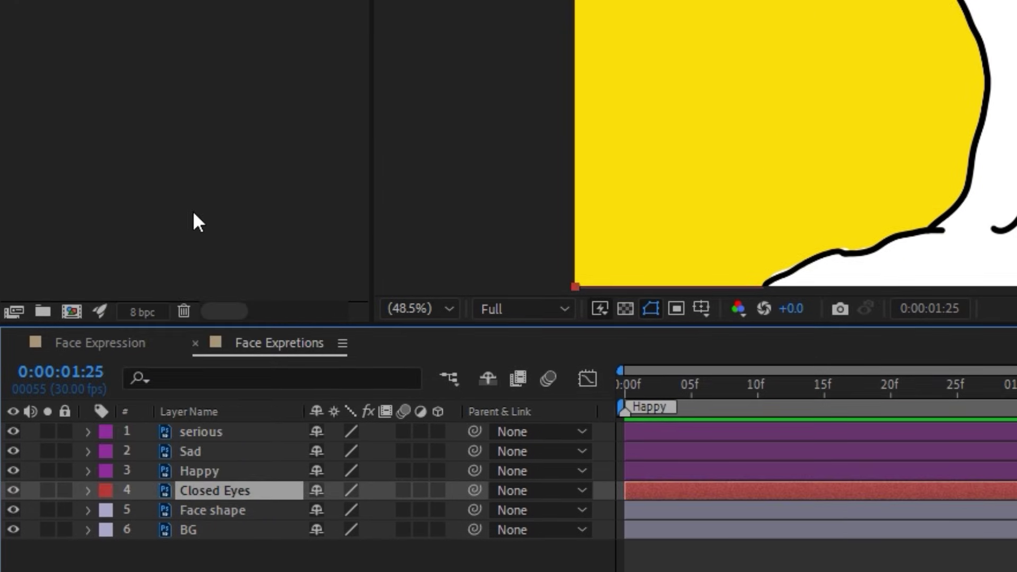
click(228, 509)
click(106, 510)
click(160, 310)
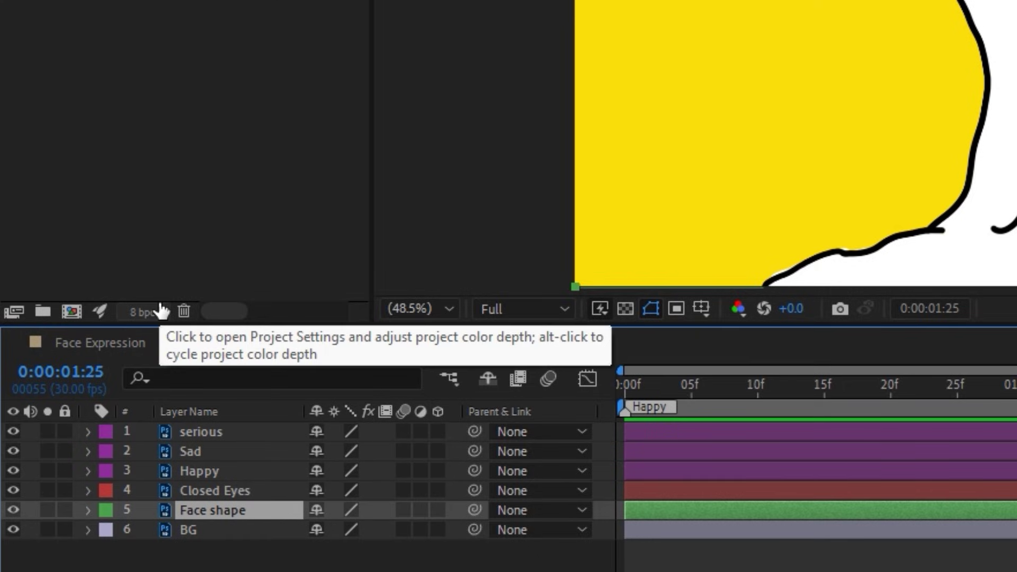
Hide the serious, Sad, Happy and Closed Eyes layers together
click(209, 467)
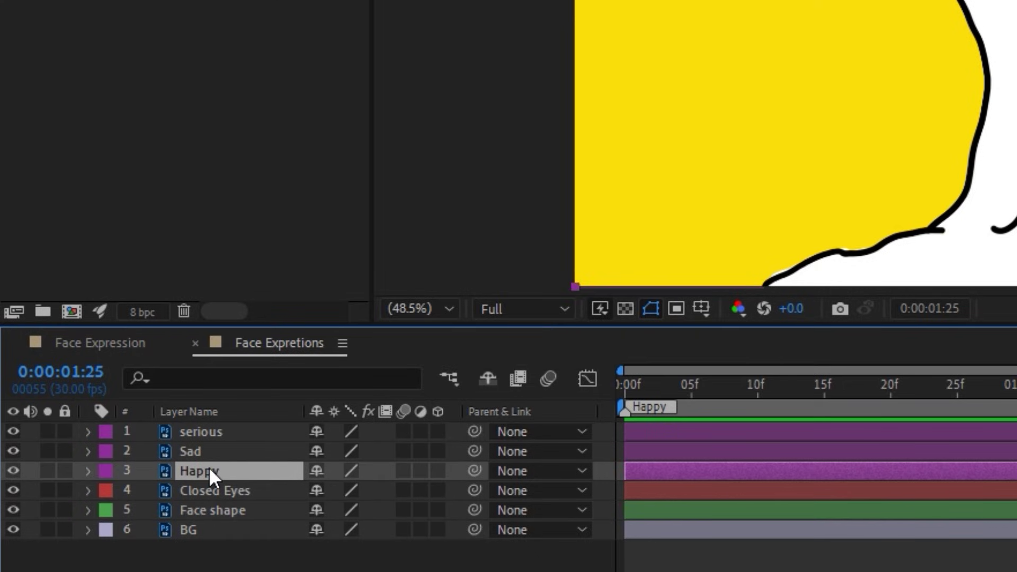
shift+click(205, 431)
shift+click(202, 488)
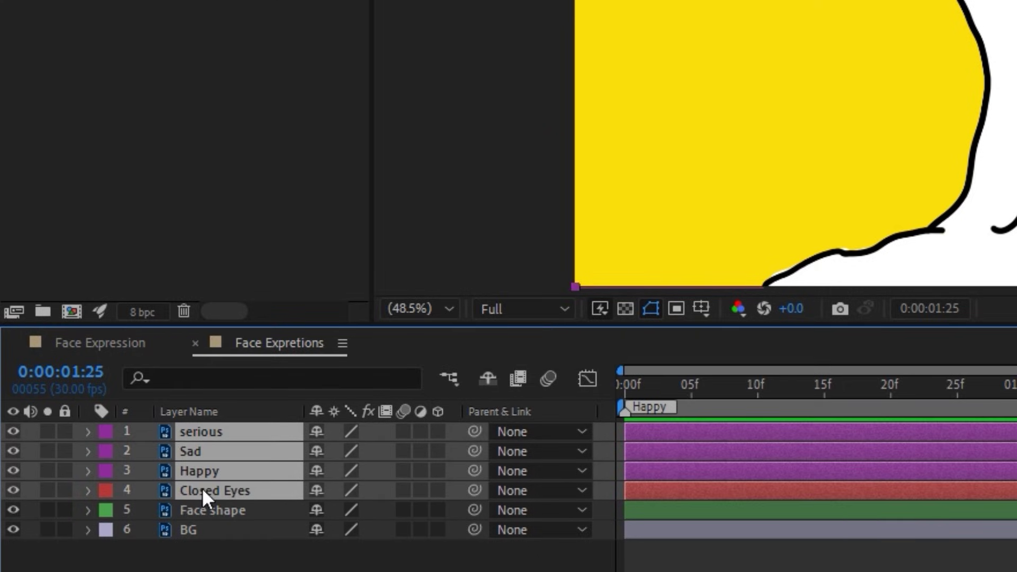
click(15, 496)
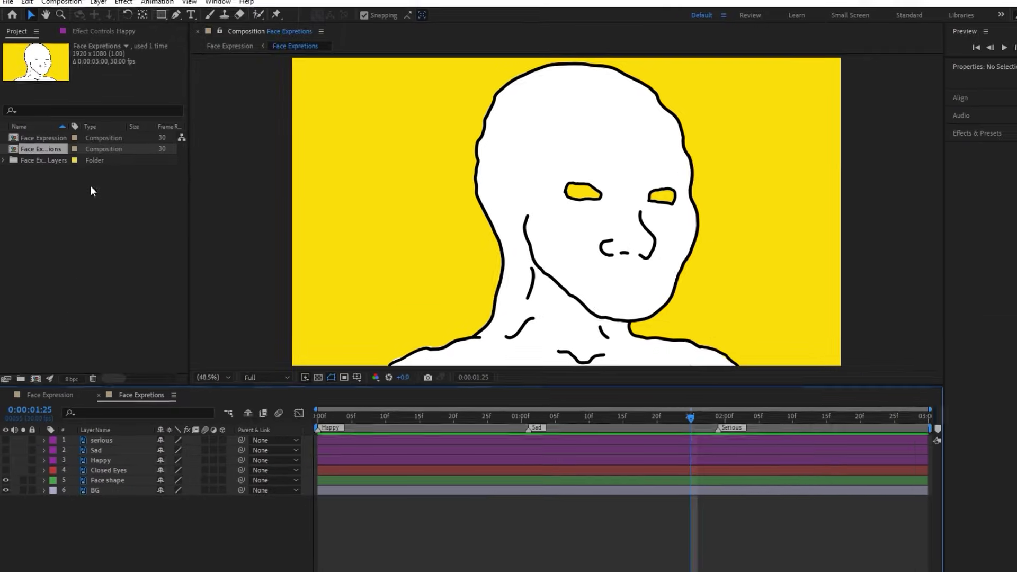
Create a white 1920 × 1080 px solid and place it between the Face shape and BG layers
click(97, 10)
mouse_move(249, 24)
click(297, 35)
click(572, 370)
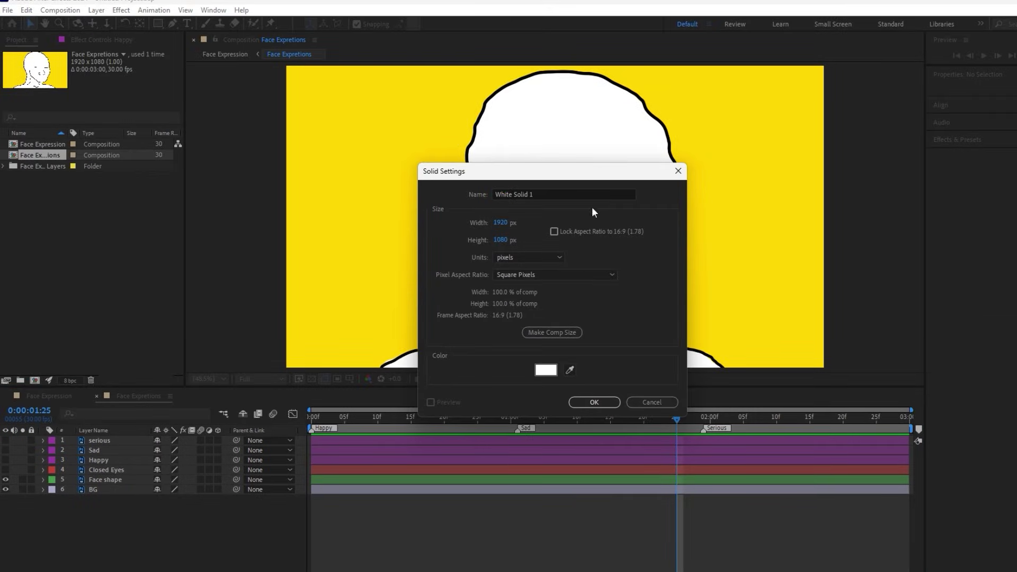
click(599, 404)
drag(98, 441, 99, 493)
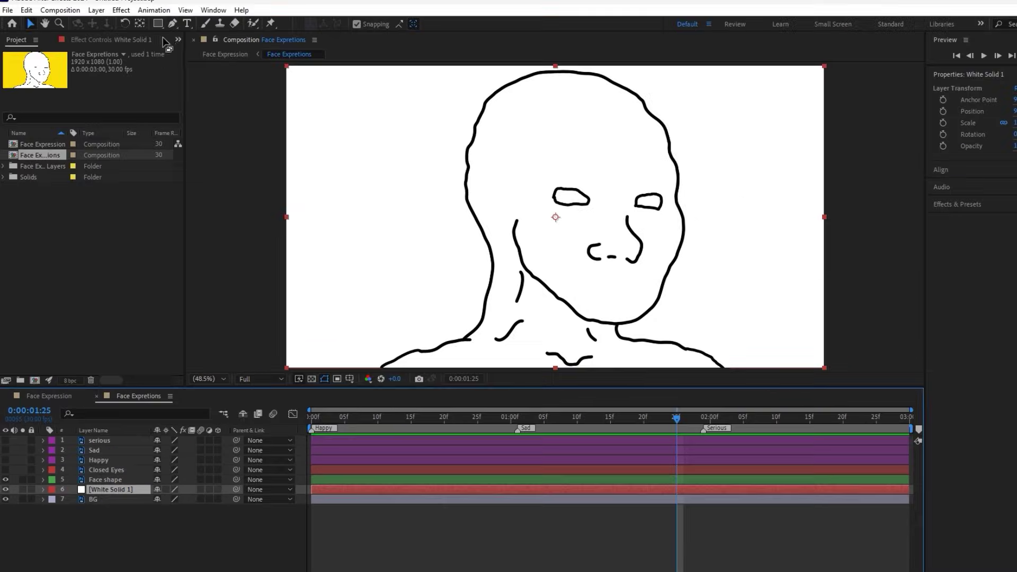
Mask the white solid with a closed four-sided Pen path surrounding both eyes
key(g)
click(541, 163)
click(535, 217)
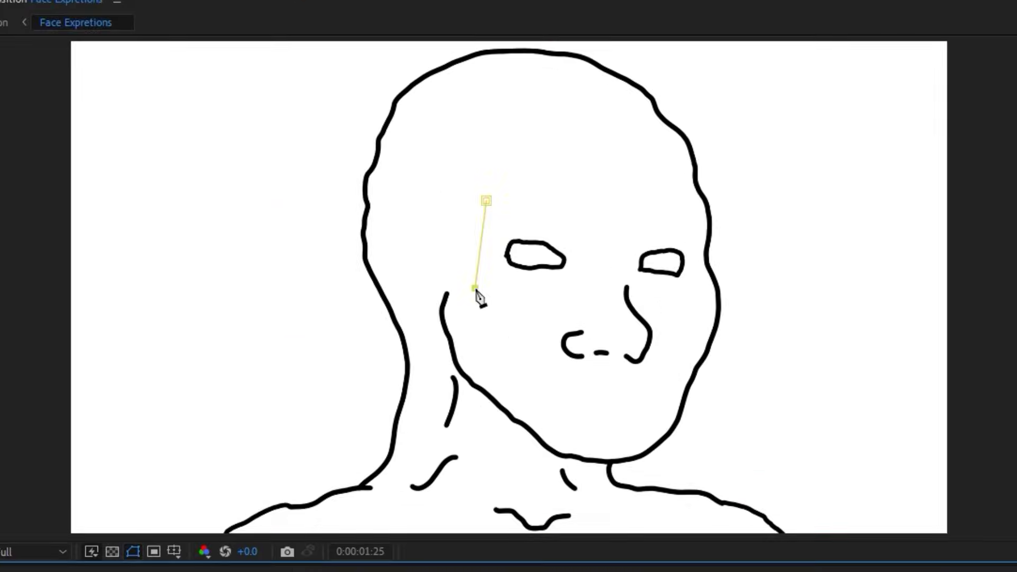
click(487, 201)
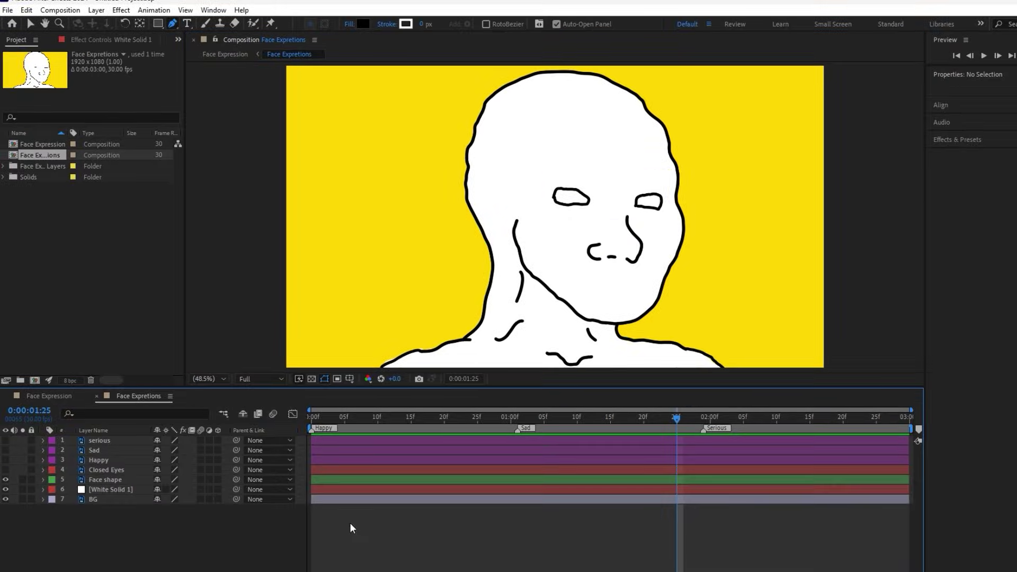
Create a shape layer, draw a black ellipse pupil inside each eye opening, and adjust their positions
right_click(270, 524)
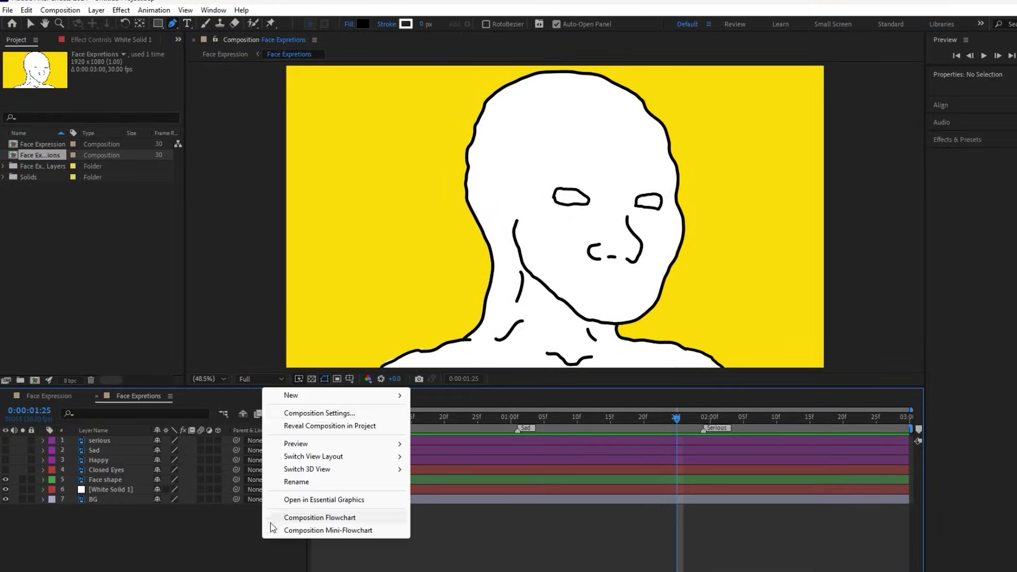
mouse_move(289, 395)
click(450, 477)
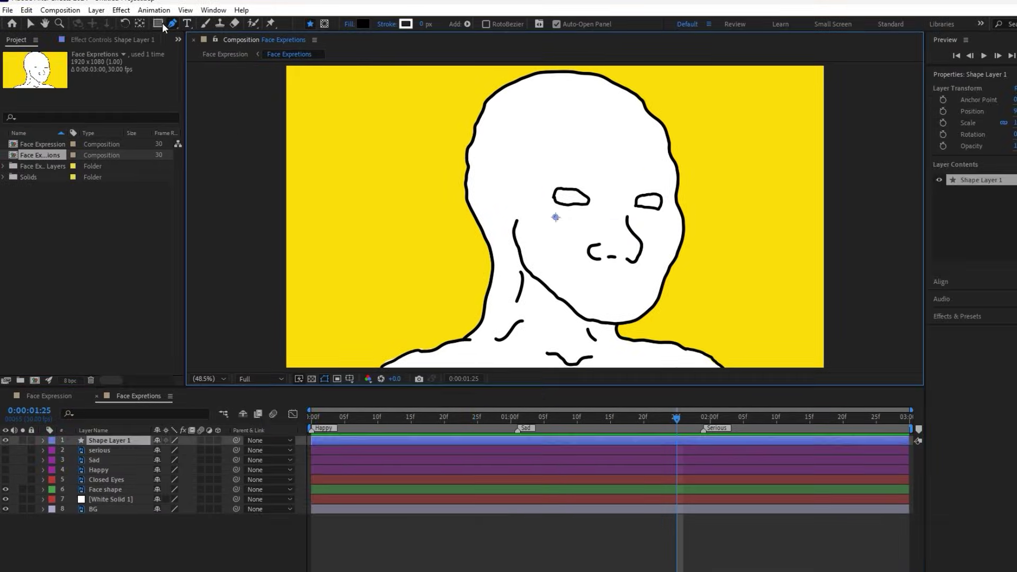
drag(161, 23, 190, 46)
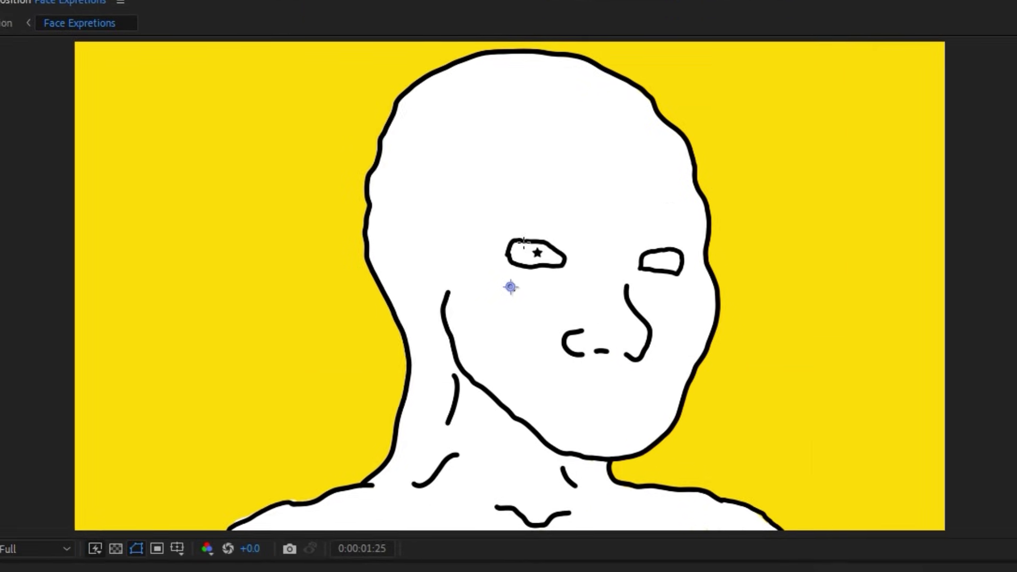
drag(562, 189, 574, 202)
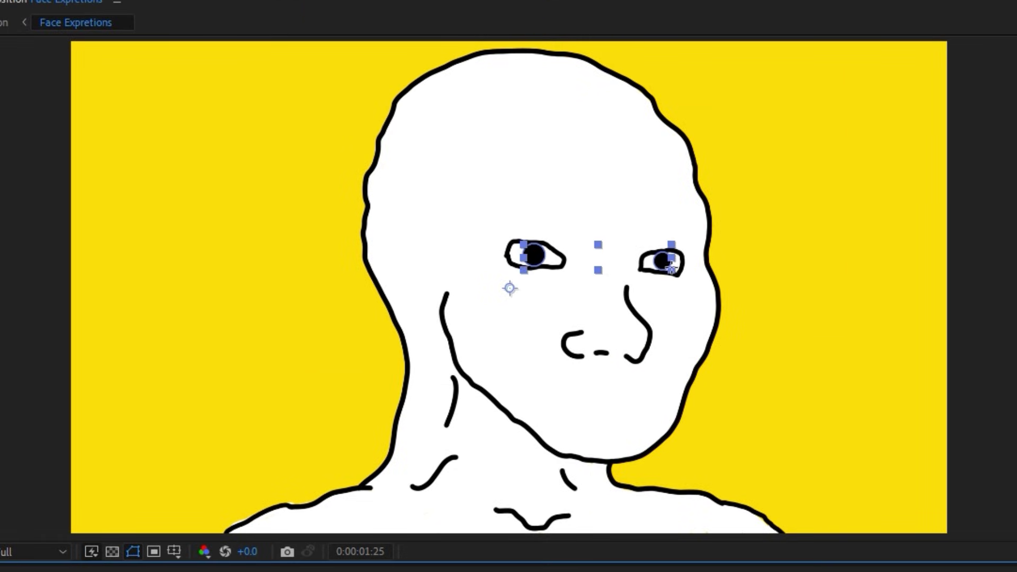
drag(663, 262, 664, 260)
drag(534, 255, 531, 255)
key(F2)
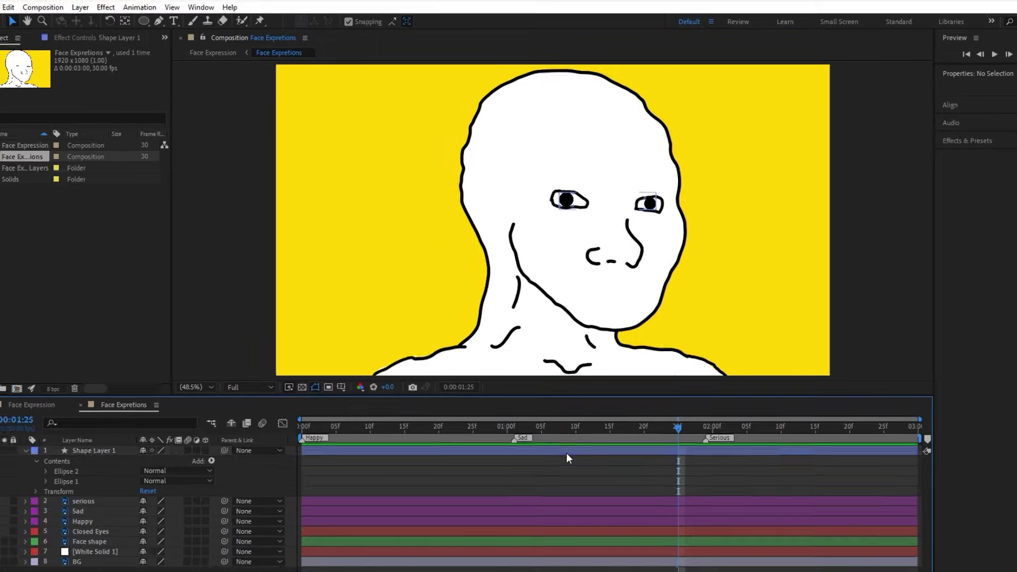
click(567, 453)
Move the pupil shape layer directly below Face shape and rename it Eye Ball
click(44, 440)
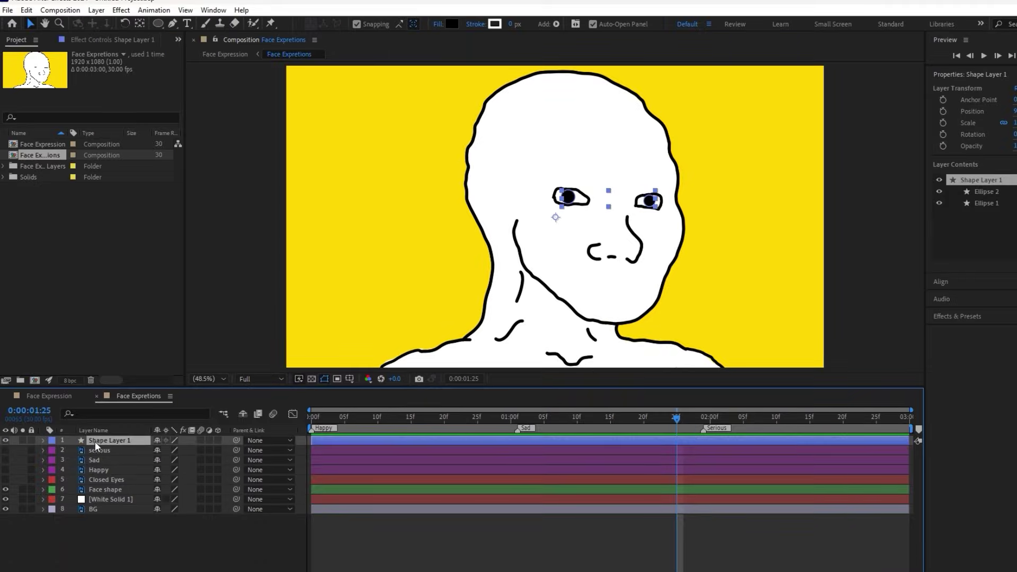
drag(98, 441, 97, 492)
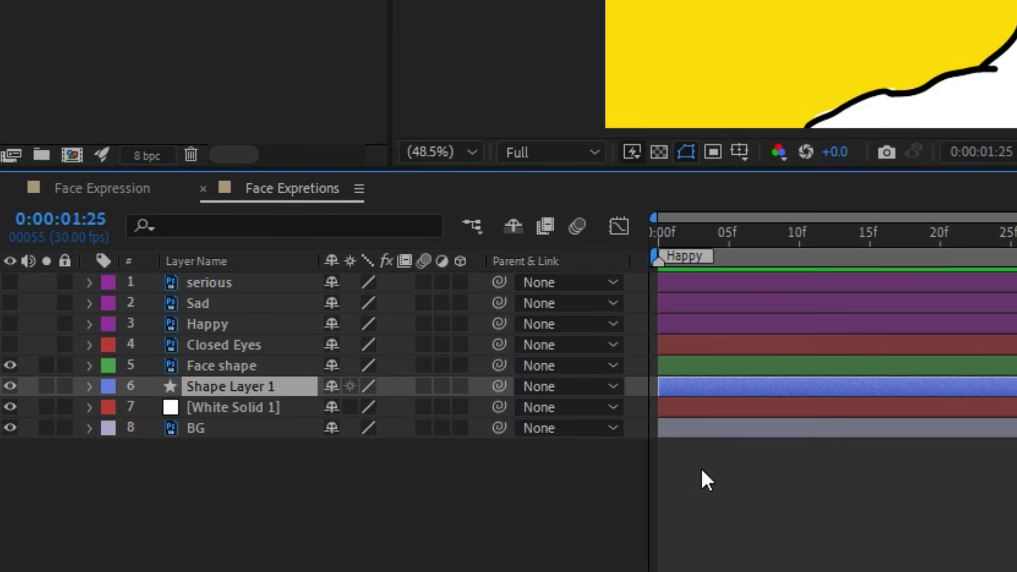
right_click(285, 391)
click(357, 326)
text(Eye Ball)
click(338, 453)
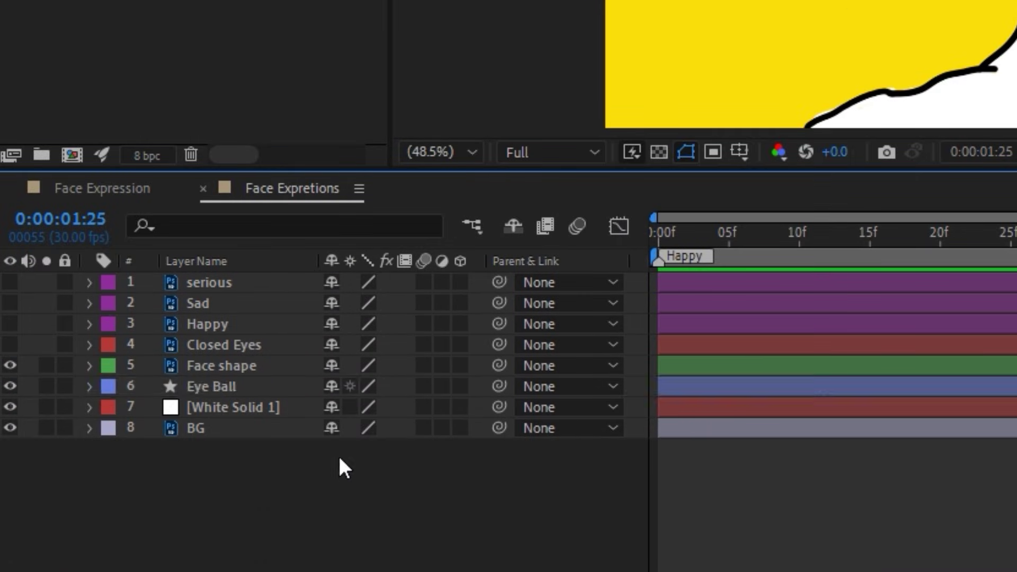
Show the serious, Sad and Happy layers, and trim the end of Happy to the Sad marker
click(206, 329)
shift+click(225, 281)
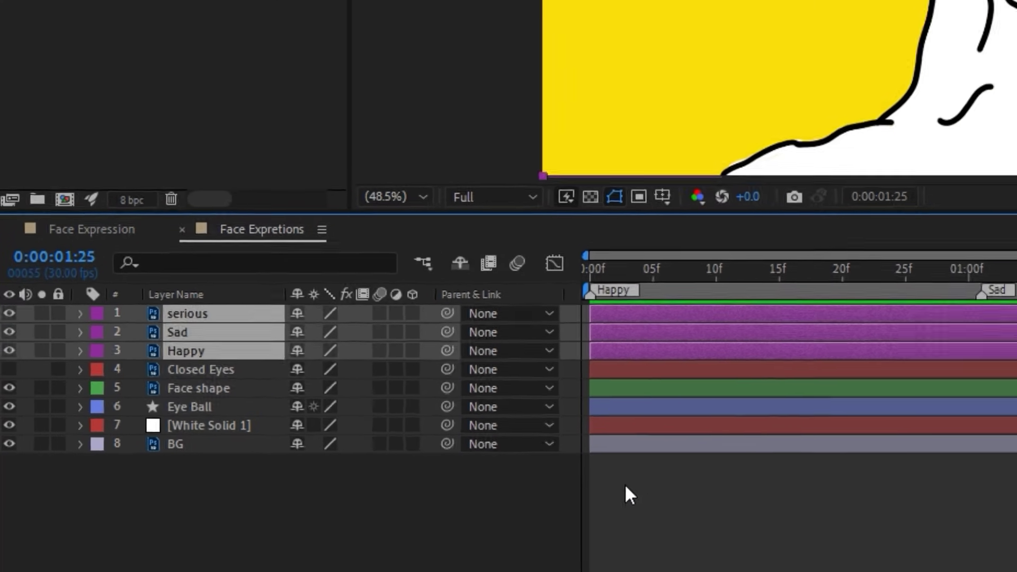
key(Home)
click(695, 326)
click(518, 417)
key(alt+])
Split the Sad layer at the Sad marker and delete the portion before it
click(517, 449)
key(ctrl+shift+d)
key(Delete)
Remove the part of the serious layer before the Serious marker, and trim the end of Sad to that marker
click(704, 417)
click(703, 442)
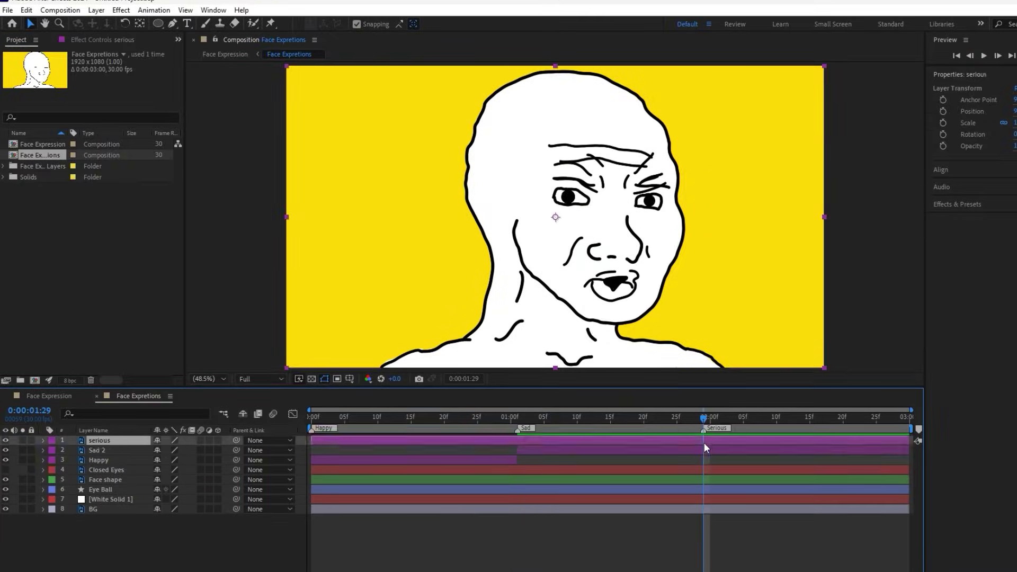
key(ctrl+shift+d)
key(Delete)
click(705, 448)
key(alt+])
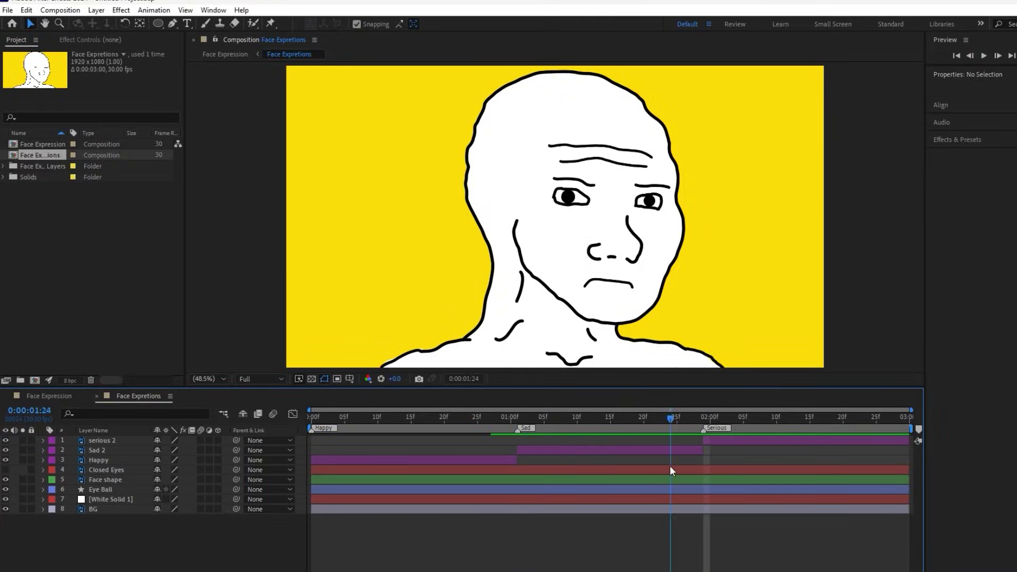
mouse_move(674, 467)
mouse_down()
mouse_move(708, 480)
mouse_move(702, 490)
mouse_up()
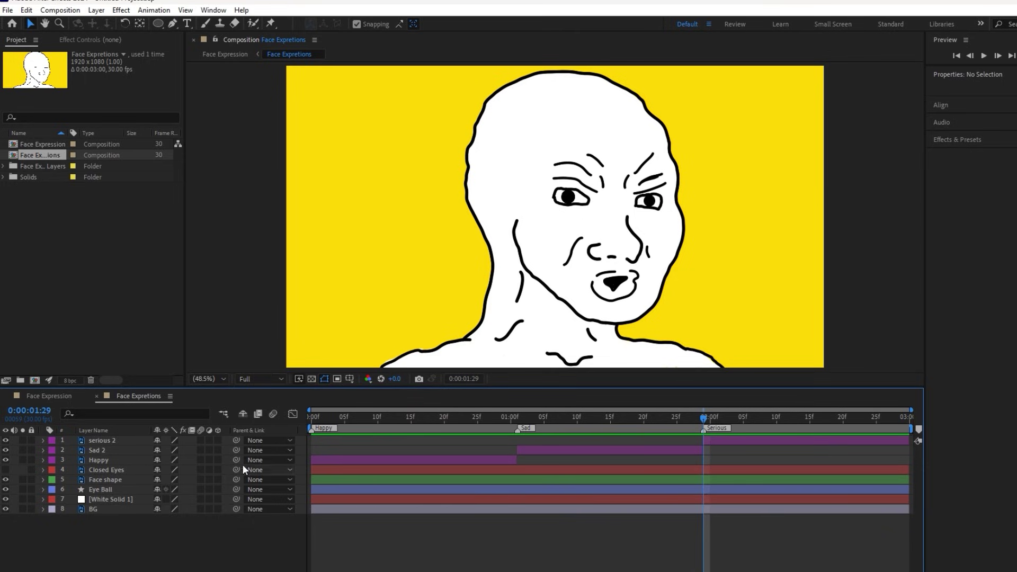
Make the Closed Eyes layer visible again
click(125, 471)
click(6, 470)
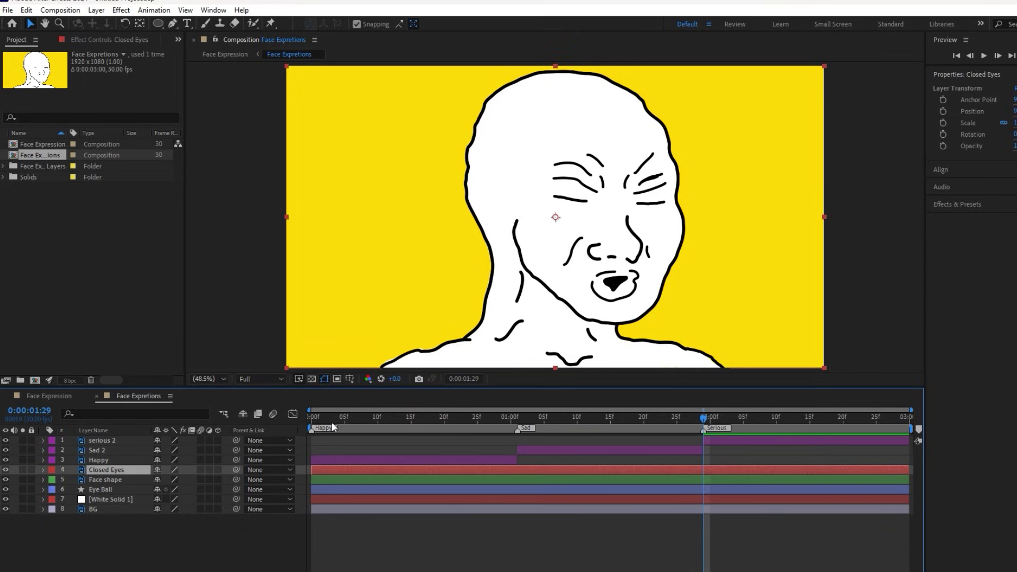
Trim the Closed Eyes layer to a short blink near the Happy marker and spread three duplicates of it along the timeline
click(318, 427)
key(Page_Down)
key(alt+])
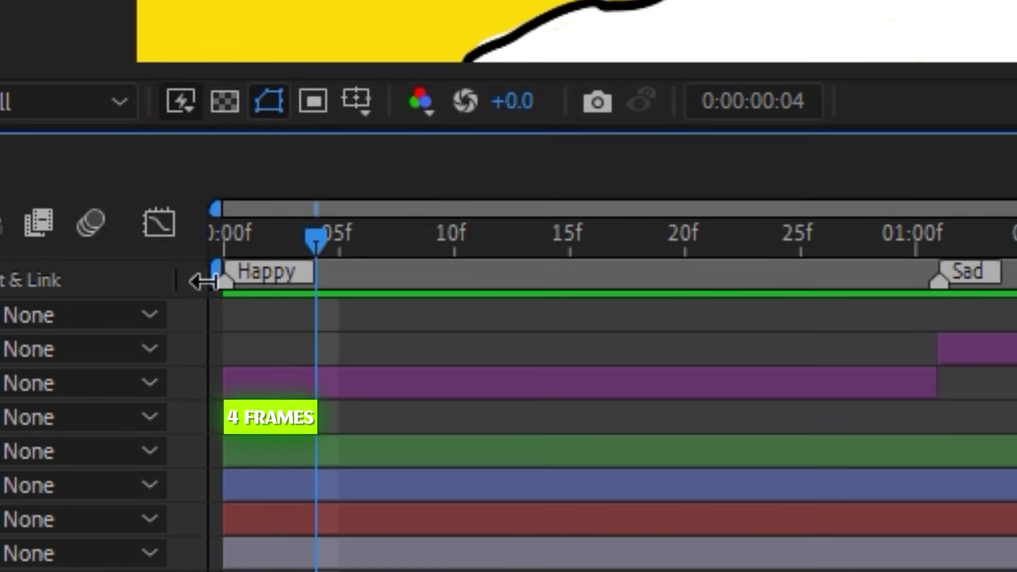
drag(273, 420, 652, 445)
key(ctrl+d)
drag(435, 477, 860, 485)
key(ctrl+d)
key(ctrl+d)
click(860, 485)
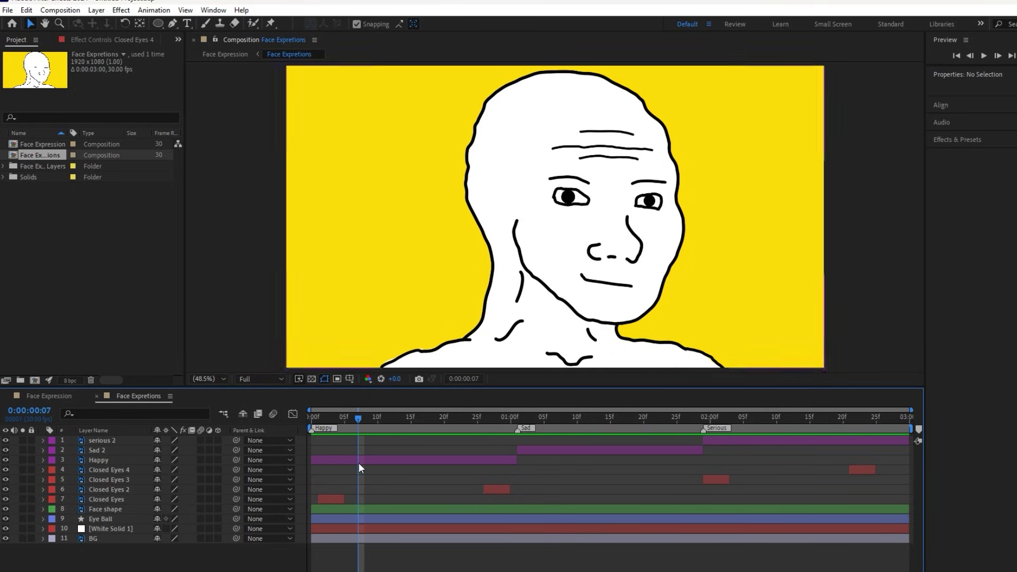
Enable Position keyframing on the Eye Ball layer at frame 7, right after the first blink
click(360, 519)
key(p)
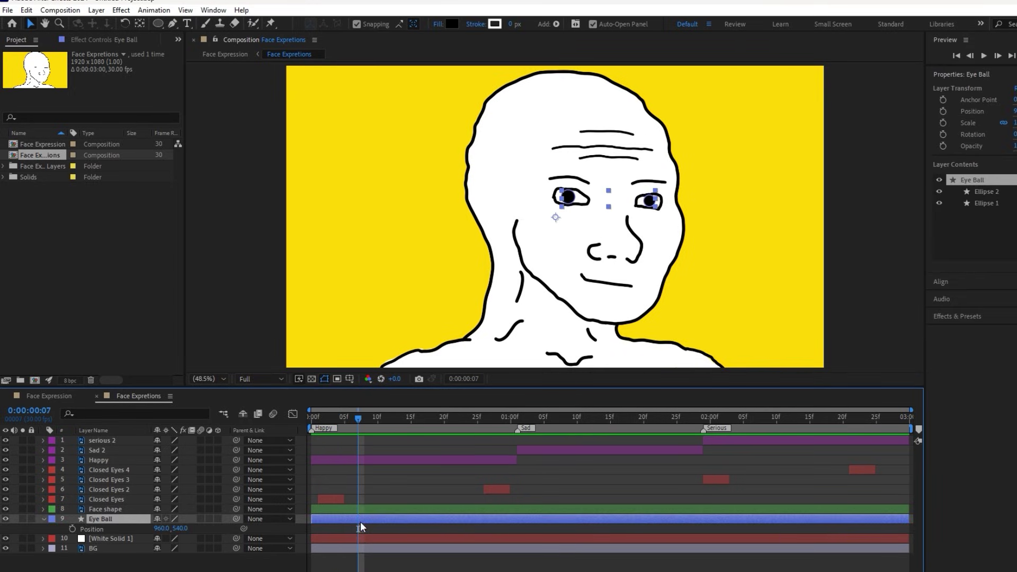
click(72, 528)
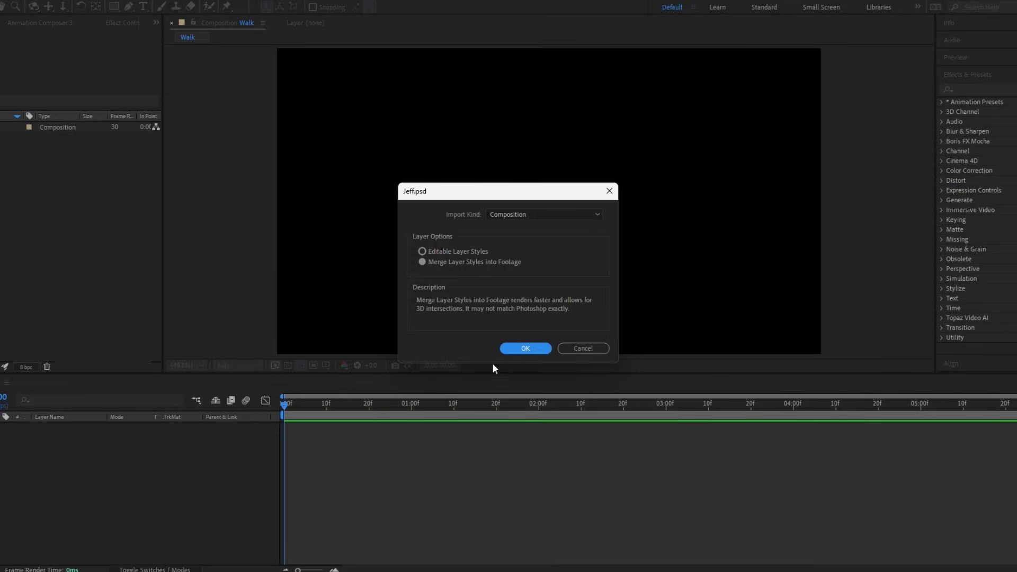
Import Jeff.psd as a composition with merged layer styles, and move the Jeff layer's anchor point to the base of his body
click(522, 349)
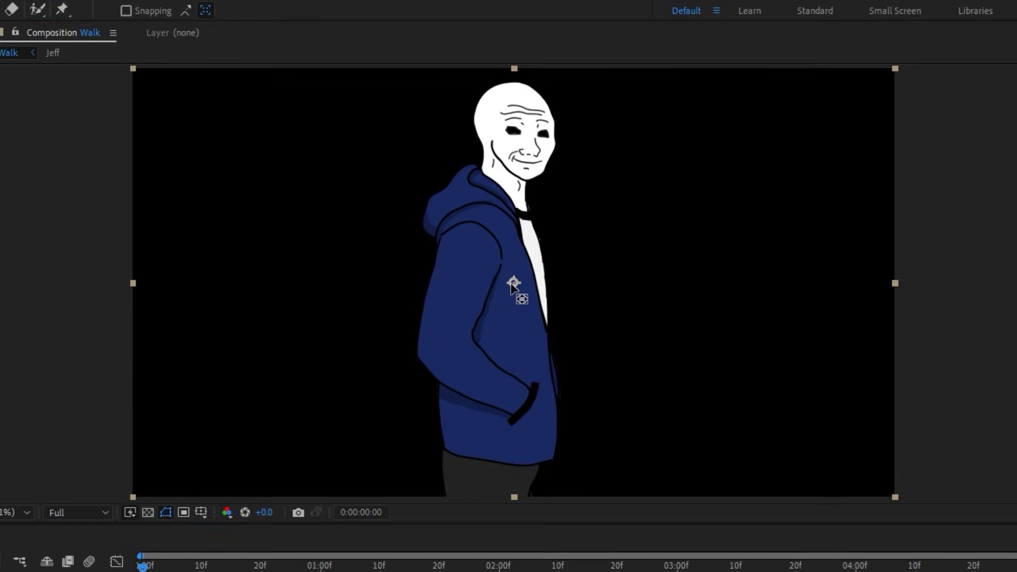
drag(512, 284, 499, 496)
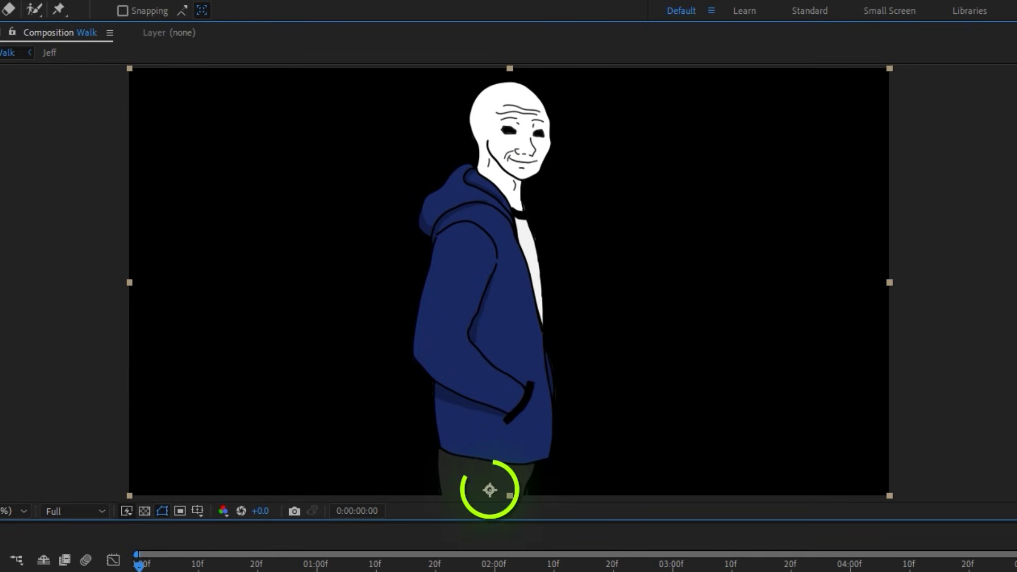
Scale the Jeff layer to 111% and lower it to position 911.1, 1237.7
key(s)
key(shift+p)
mouse_move(189, 446)
mouse_down()
mouse_move(204, 446)
mouse_move(190, 445)
mouse_up()
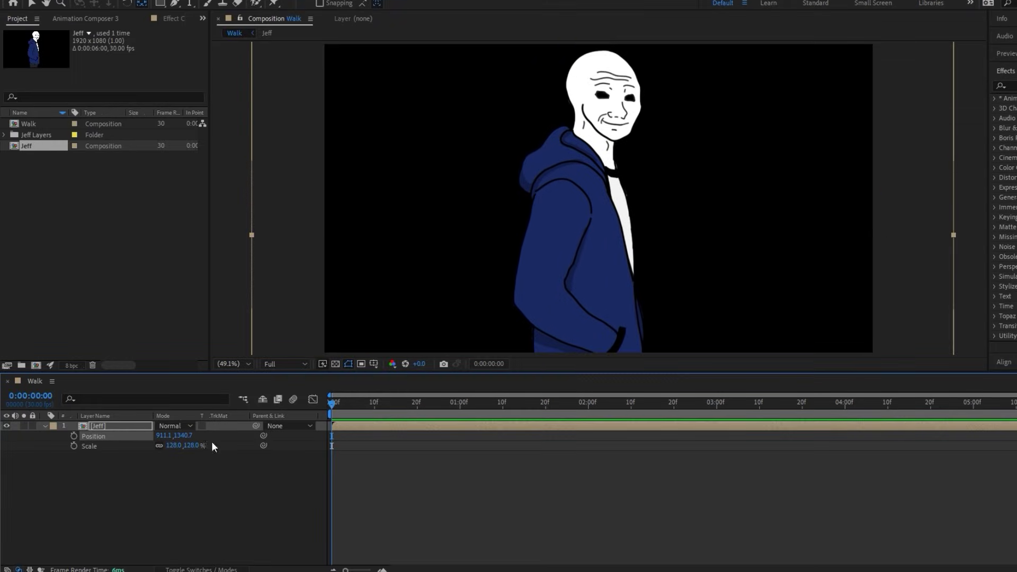
drag(183, 436, 148, 445)
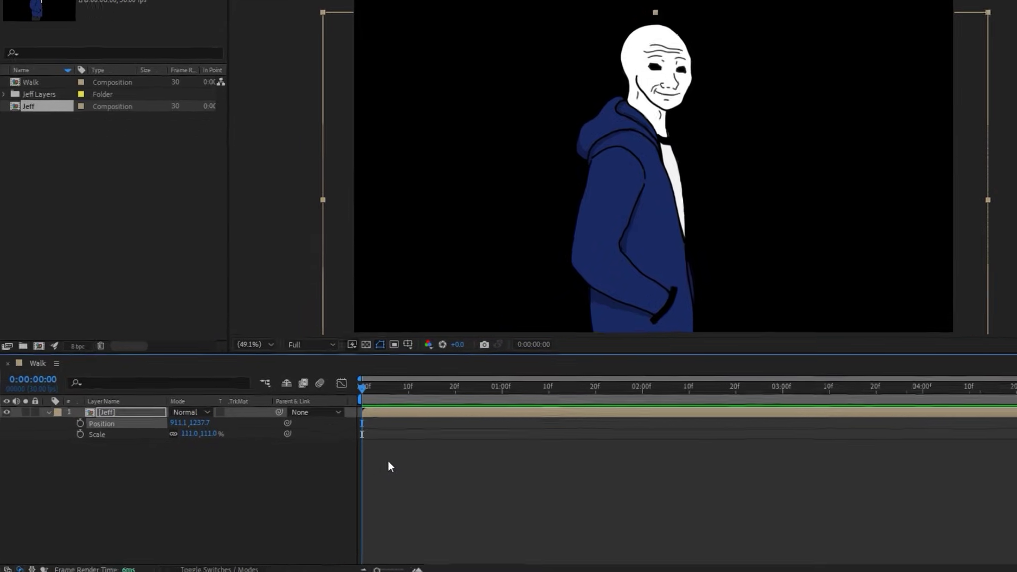
Keyframe Jeff's Rotation at 0° on the first frame, -2° at frame 20 and 0° at 1:10
key(r)
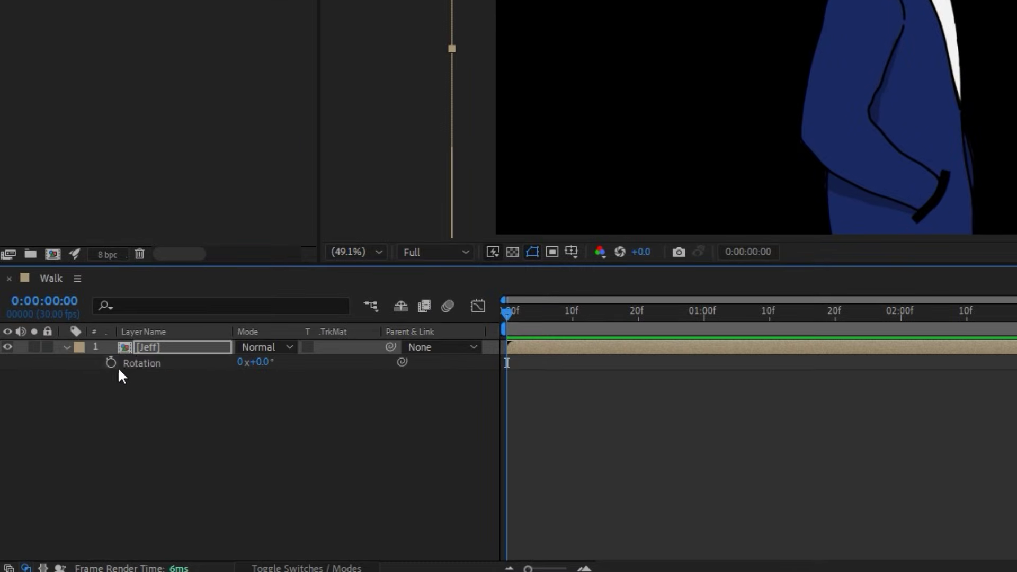
key(shift+Page_Down)
key(shift+Page_Down)
click(263, 362)
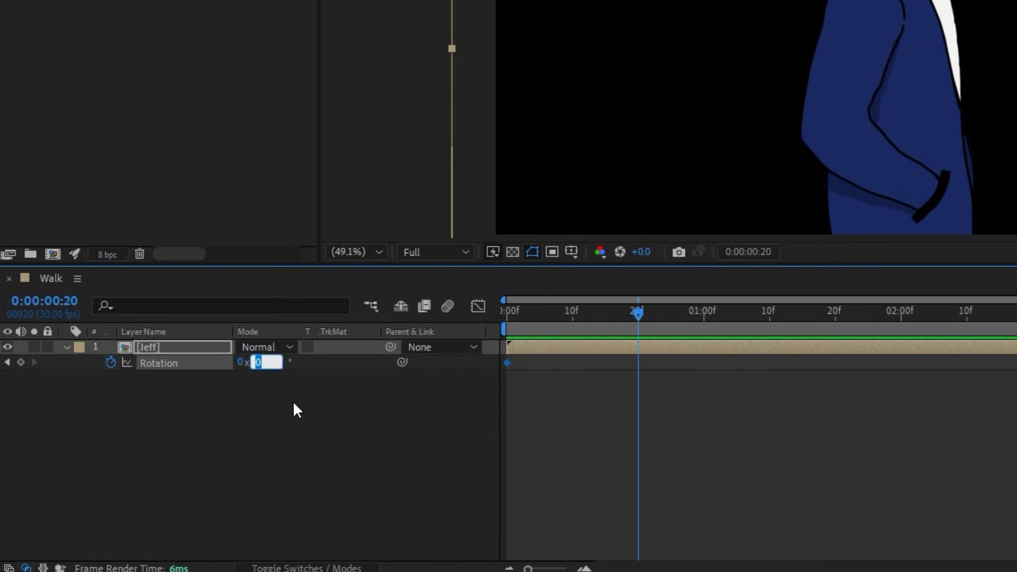
text(-2)
key(Return)
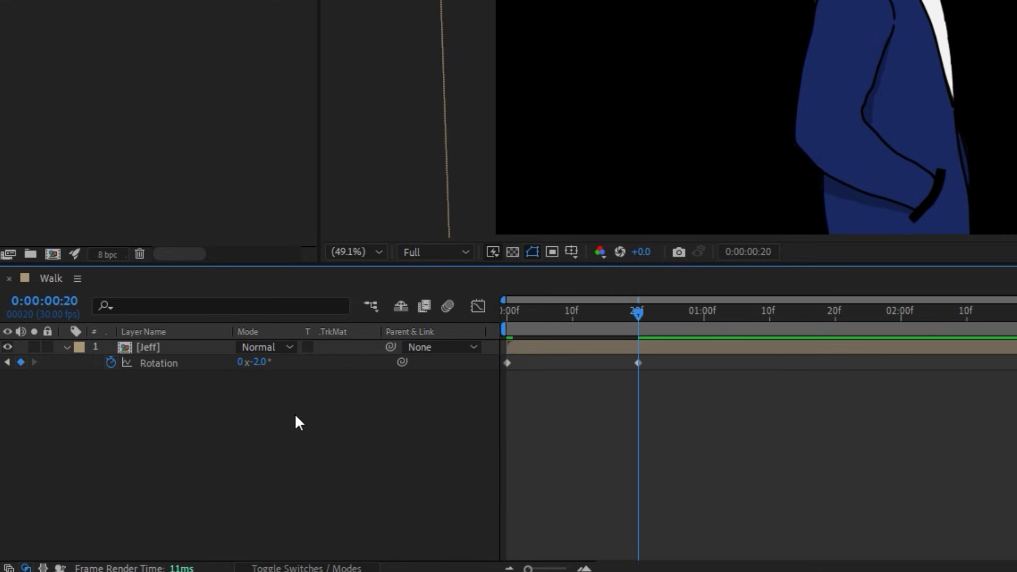
key(shift+Page_Down)
key(shift+Page_Down)
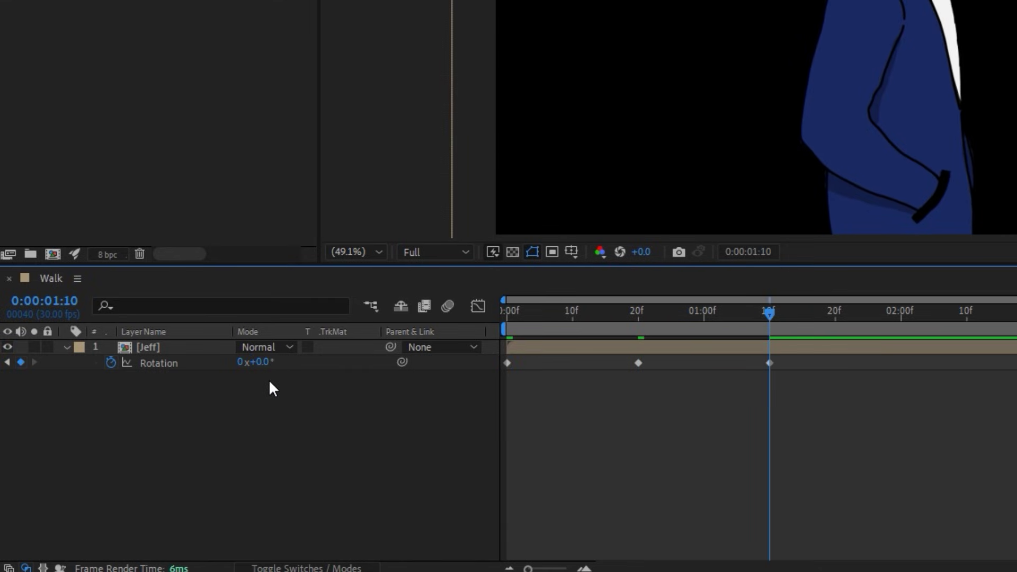
Add the loopOut() expression to Jeff's Rotation and apply Easy Ease to its three keyframes
alt+click(112, 365)
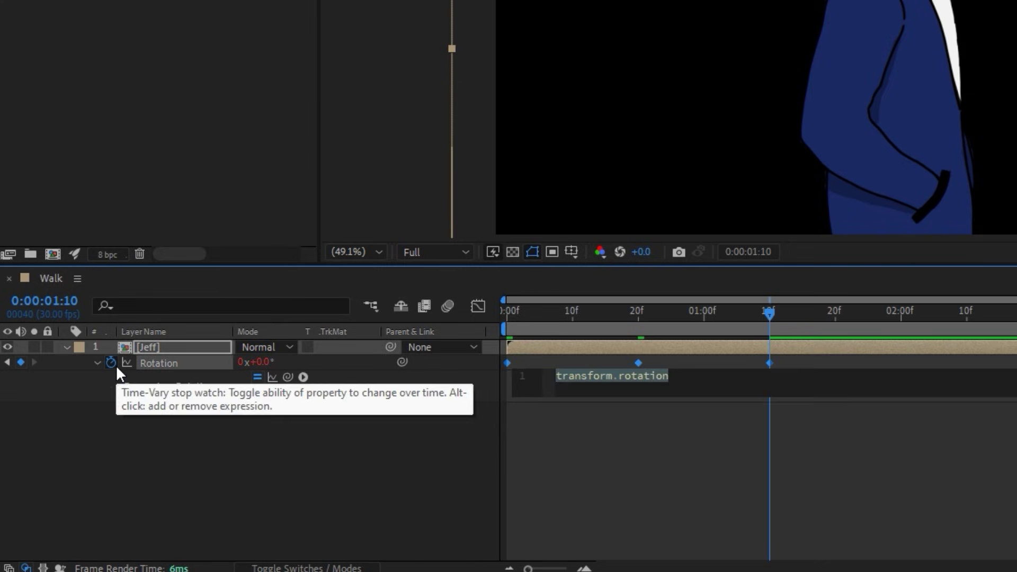
text(loop)
click(570, 424)
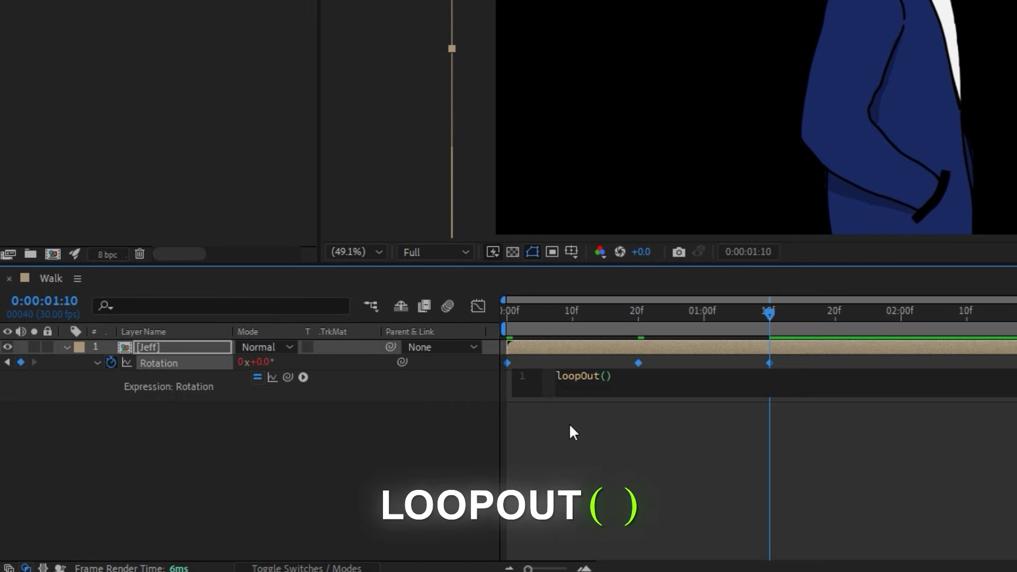
click(570, 424)
drag(782, 357, 499, 379)
key(F9)
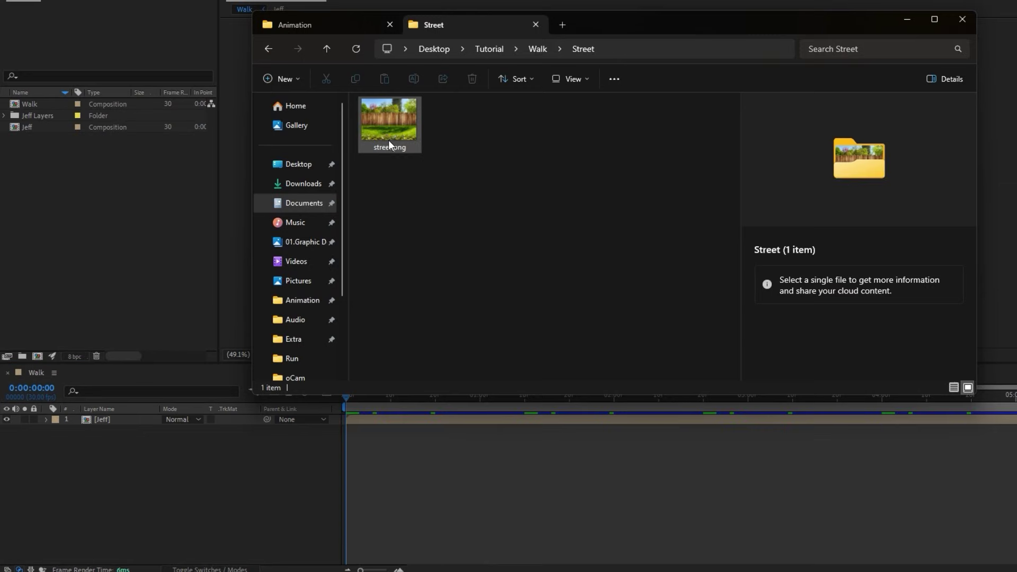
Place street.png beneath the Jeff layer and enlarge it well beyond the composition frame
drag(389, 143, 407, 389)
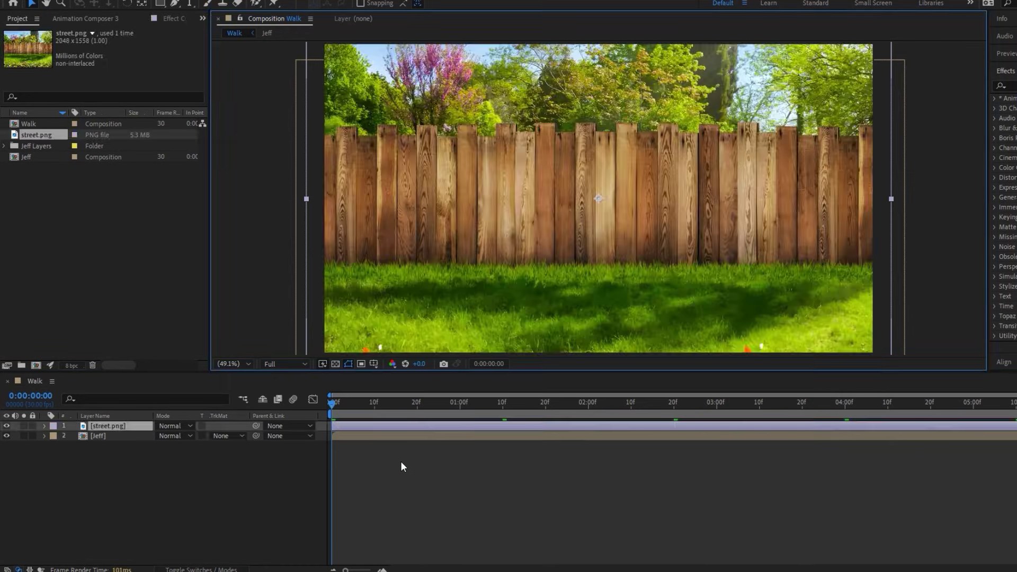
drag(127, 426, 132, 441)
click(237, 365)
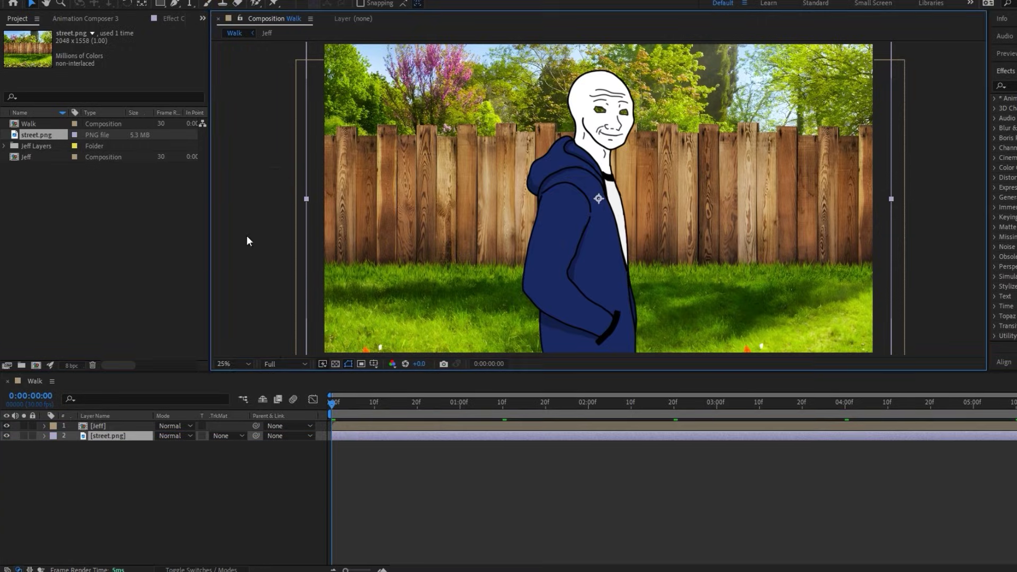
click(239, 274)
drag(727, 311, 788, 273)
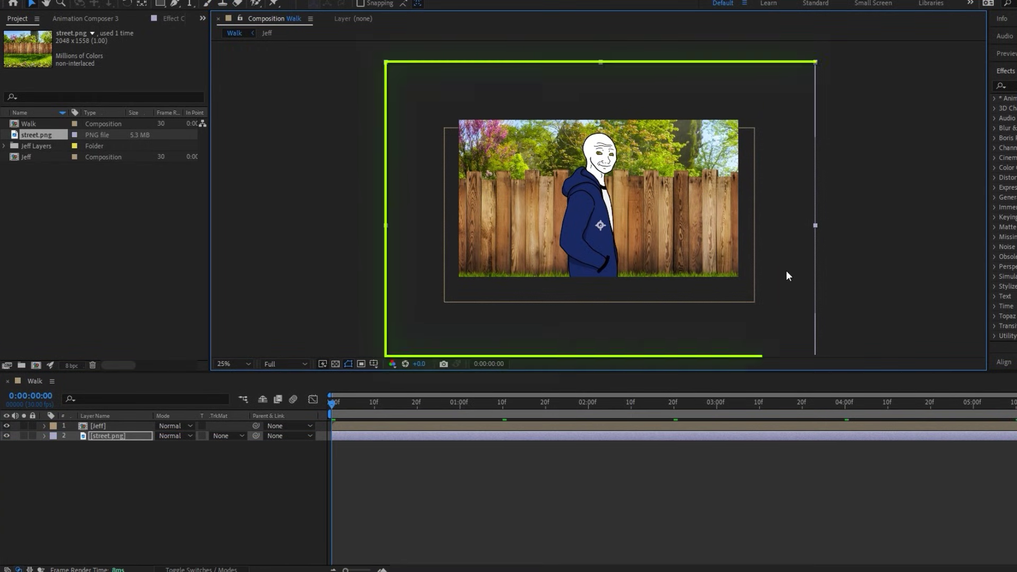
drag(586, 322, 644, 325)
key(ctrl+z)
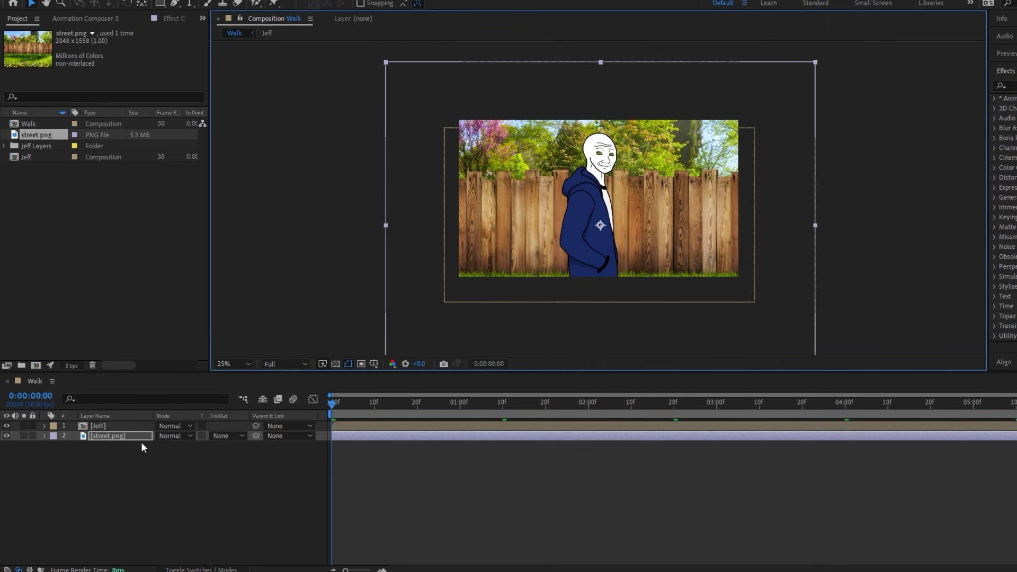
Separate the position dimensions of street.png and keyframe its X Position so the background slides sideways behind Jeff
key(p)
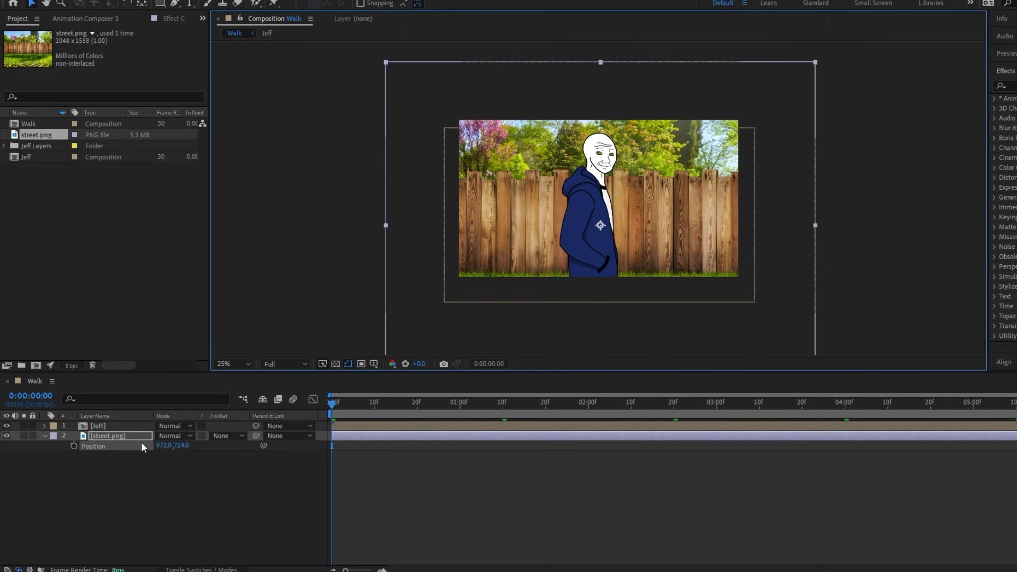
right_click(141, 443)
click(193, 295)
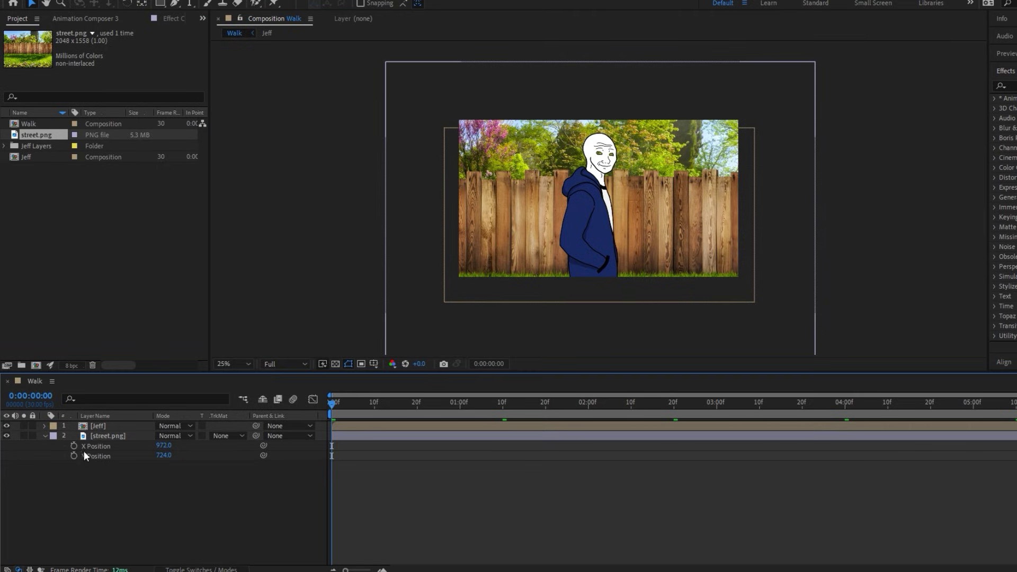
drag(164, 445, 457, 456)
click(422, 466)
drag(330, 404, 1001, 412)
drag(77, 450, 32, 448)
click(260, 474)
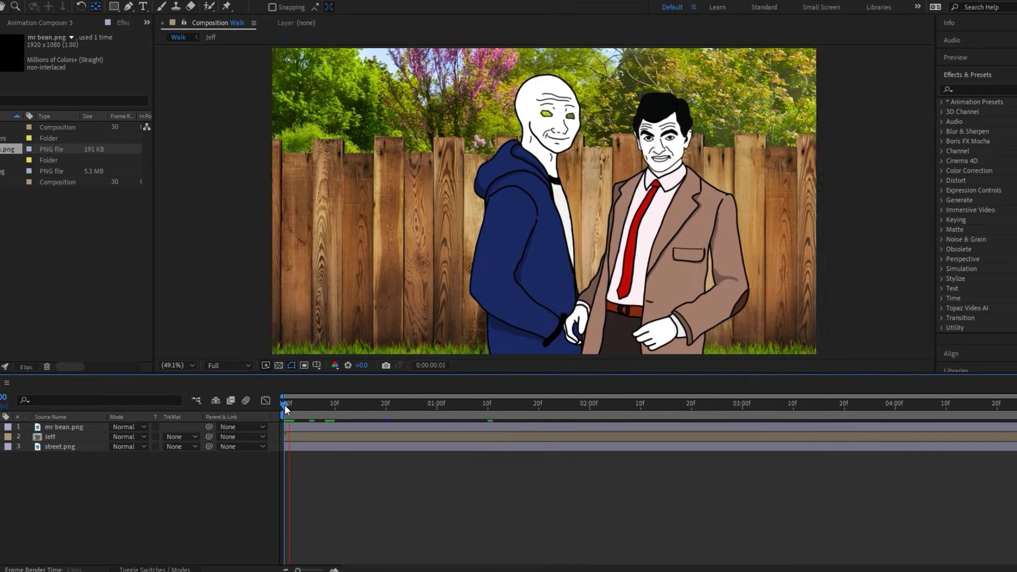
Preview the two walking characters and move the mr bean.png layer beneath Jeff
key(space)
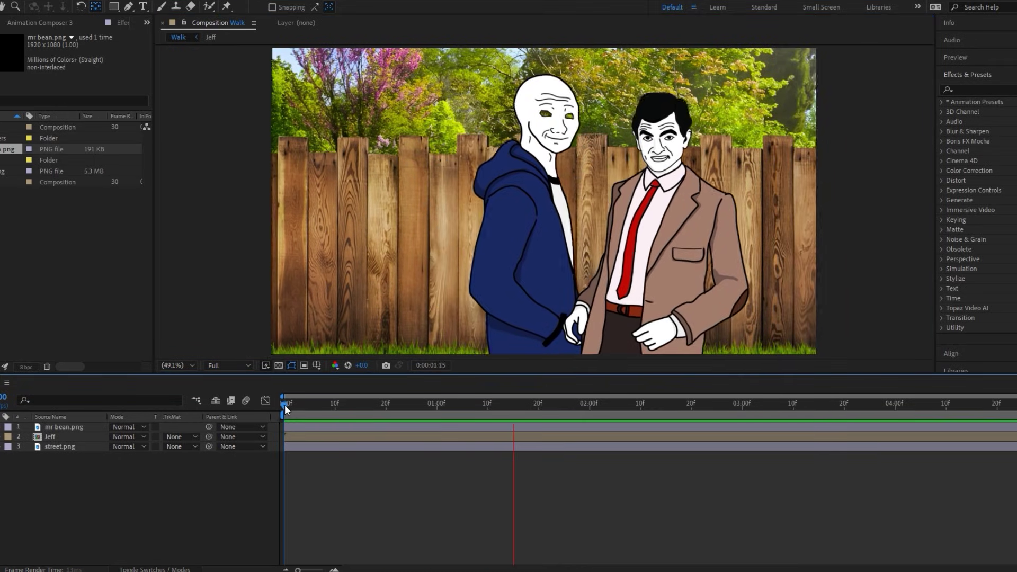
click(89, 427)
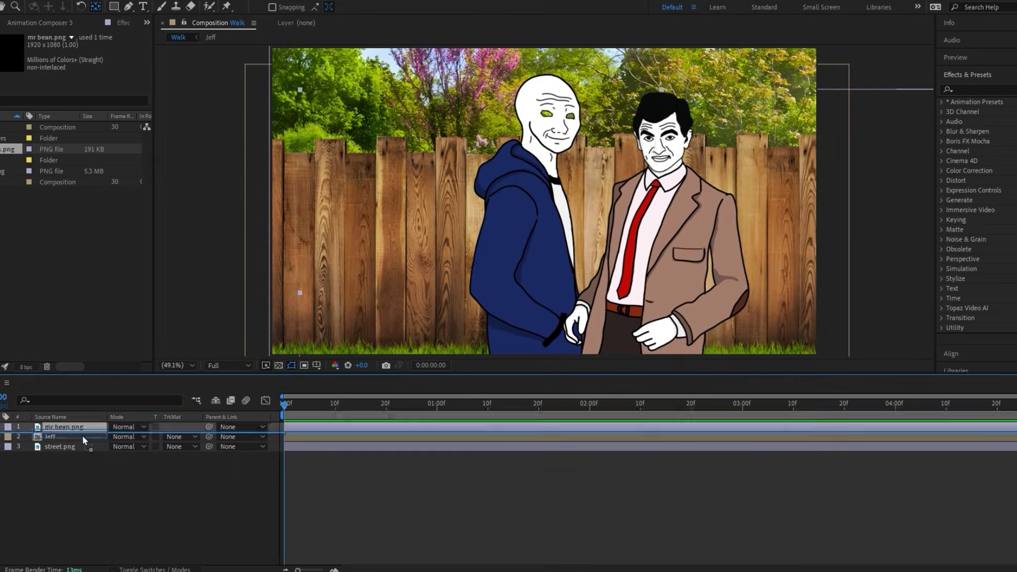
drag(82, 437, 81, 437)
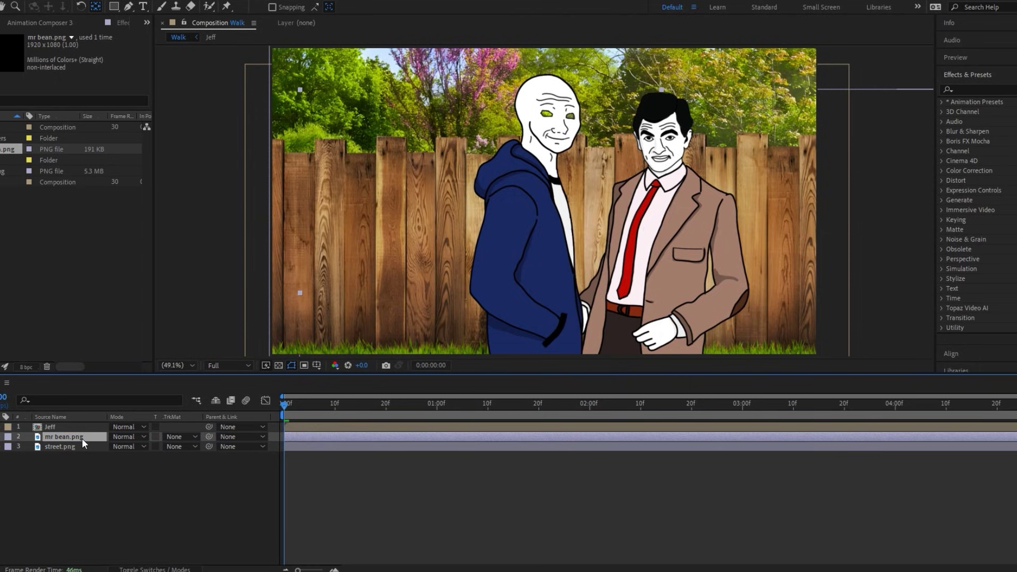
Keyframe the X Position of mr bean.png from the start to 4:12 so he passes behind Jeff, and preview the motion
key(p)
click(29, 445)
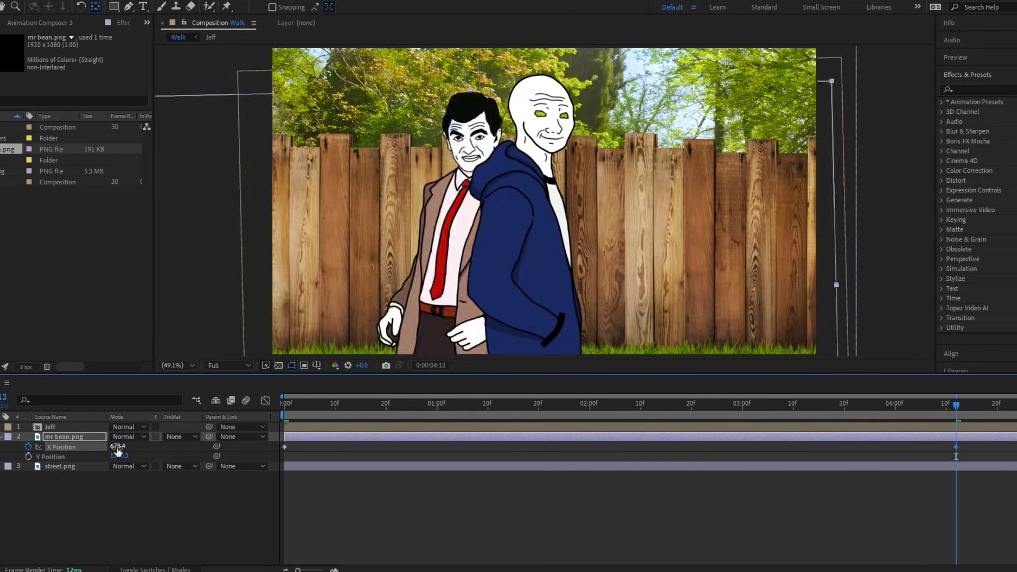
key(u)
drag(310, 409, 265, 406)
key(space)
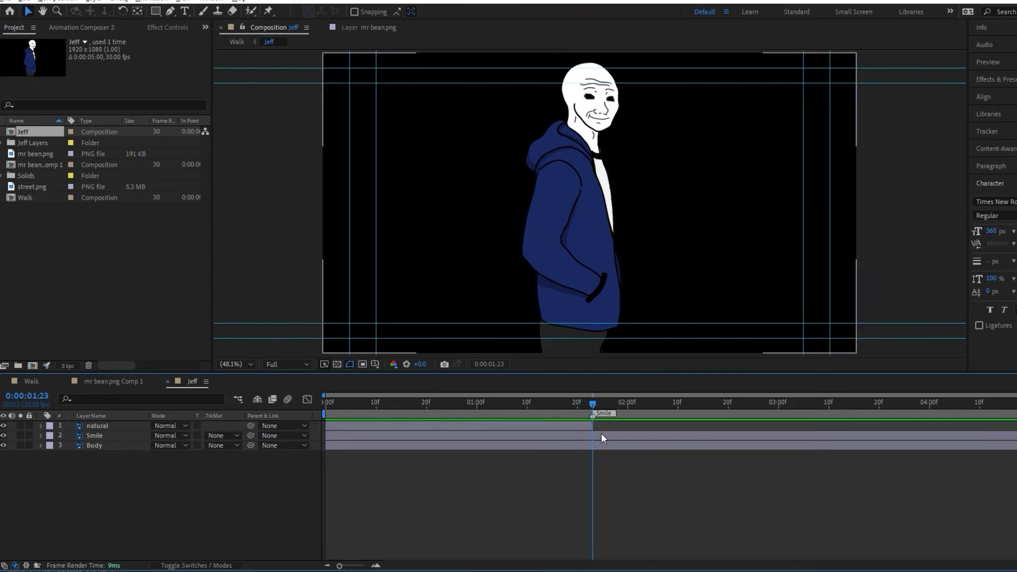
Draw a black ellipse as the pupil in the larger eye of the face in the Jeff composition
scroll(559, 233, up, 5)
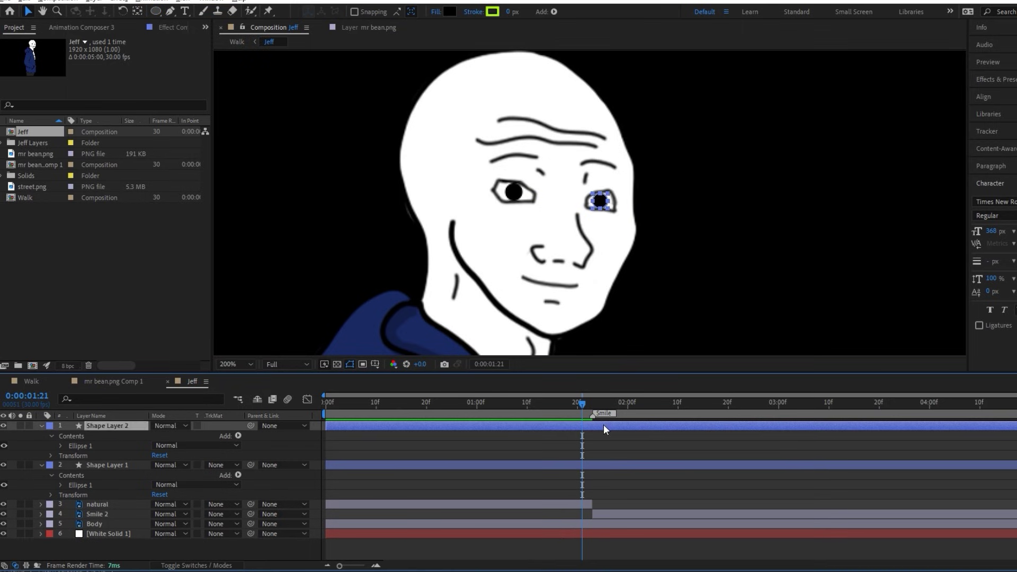
right_click(606, 429)
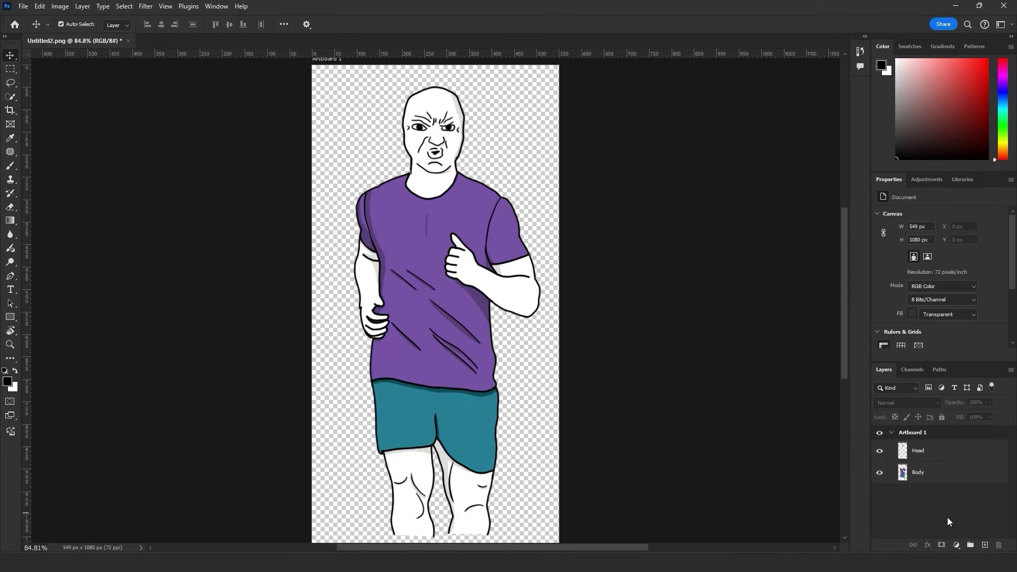
Switch to Photoshop and check the separate Head and Body layers of the runner by toggling their visibility
click(922, 451)
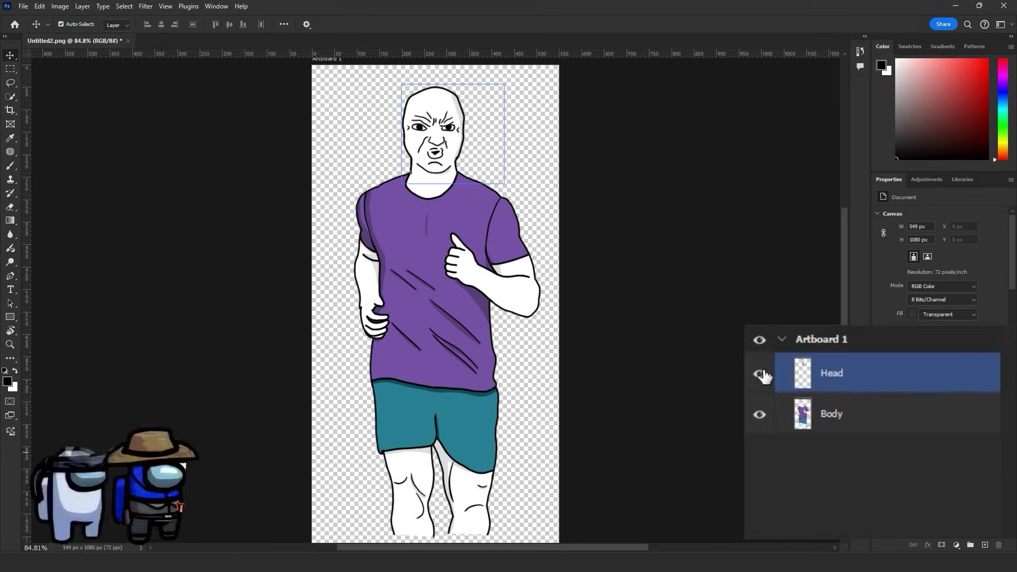
click(758, 419)
click(759, 419)
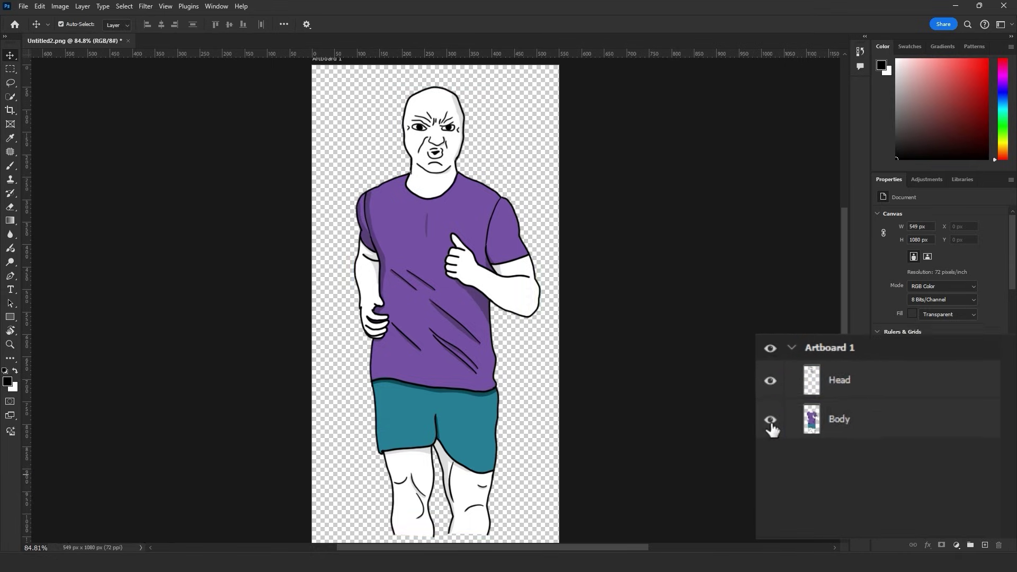
With the Artboard tool, choose a transparent artboard background and add a 549 x 1080 px artboard beside Artboard 1
right_click(14, 54)
click(60, 128)
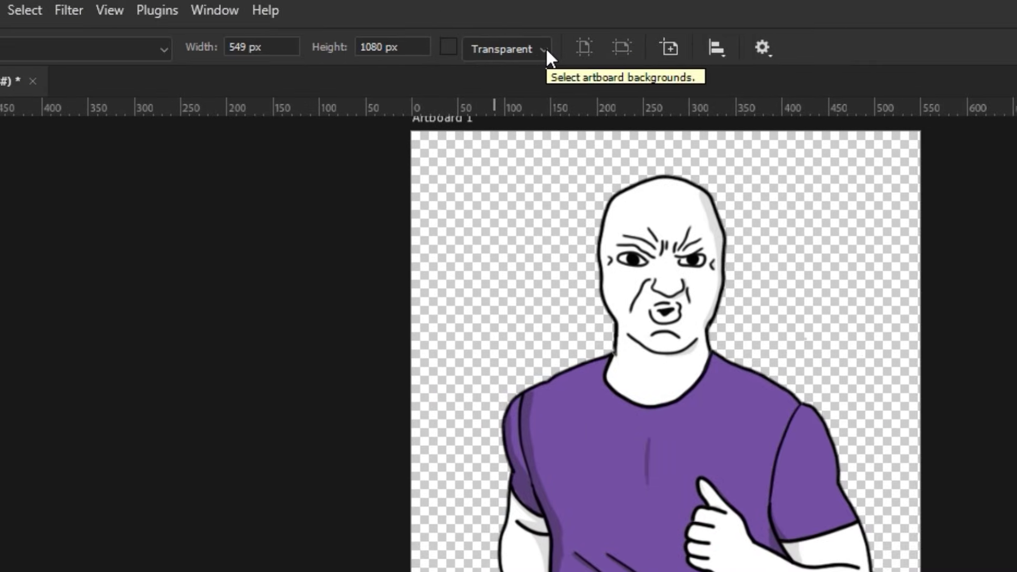
click(737, 48)
click(506, 106)
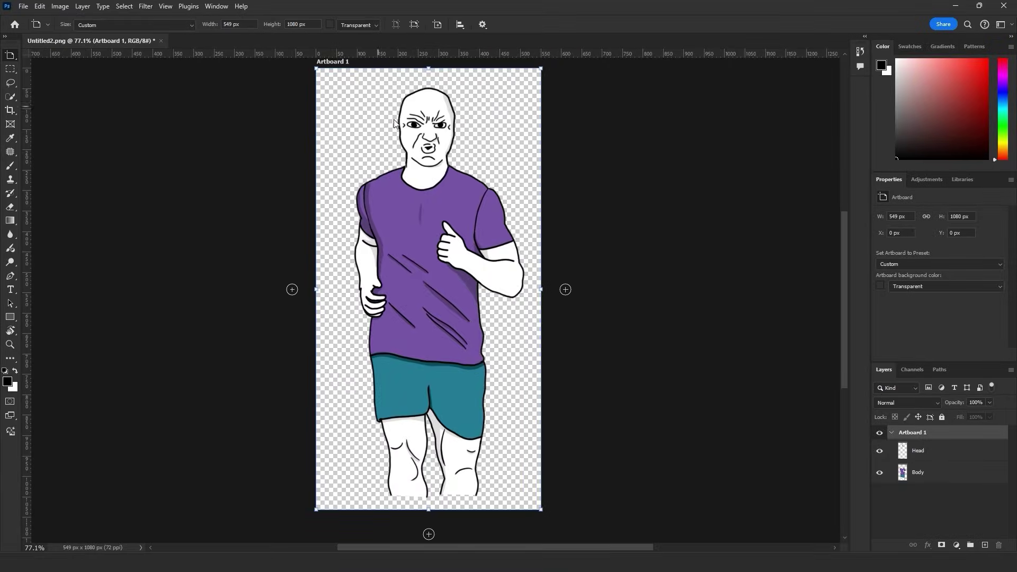
click(565, 290)
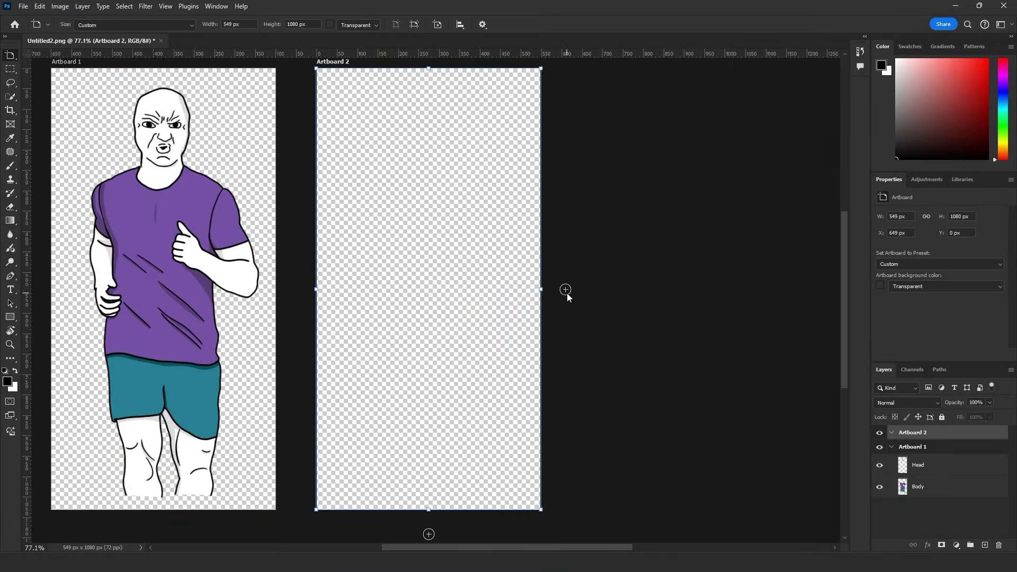
Copy the Head and Body layers from Artboard 1 into Artboard 2
click(933, 465)
shift+click(937, 486)
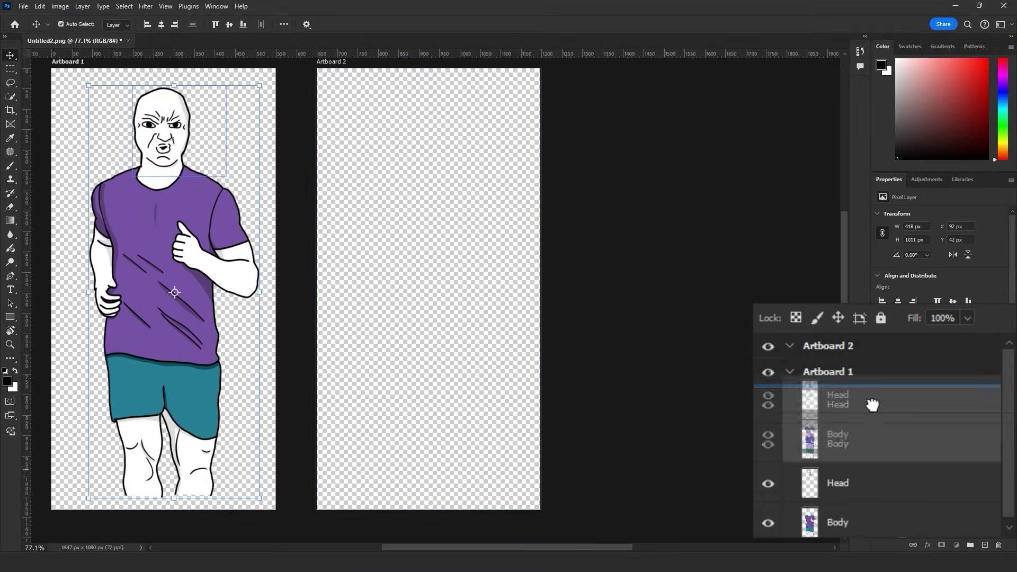
drag(901, 349, 902, 350)
Flip the Artboard 2 Body layer horizontally and shift it sideways to X 30 px so it lines up with the head
key(ctrl+t)
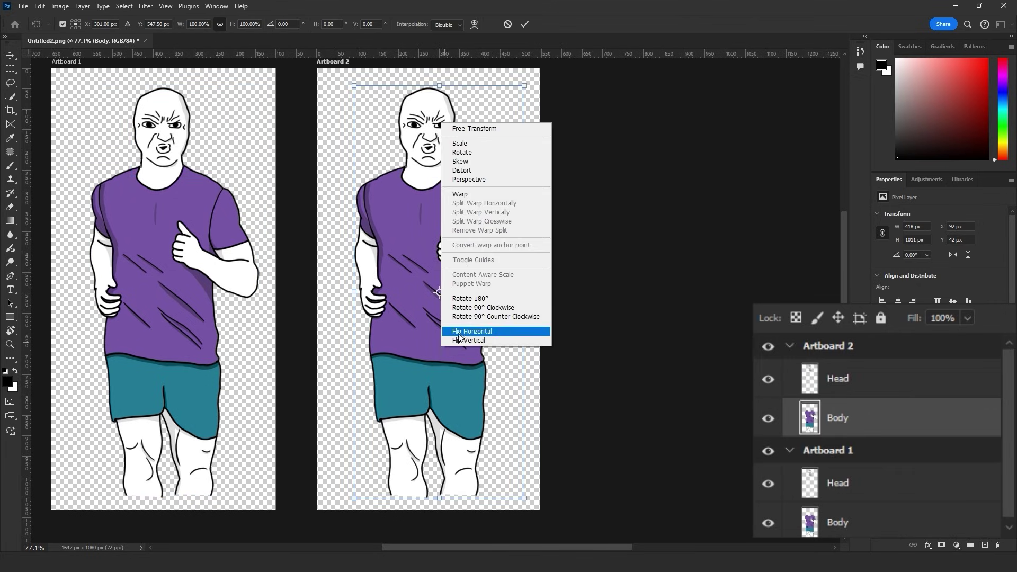
click(459, 332)
drag(459, 332, 433, 331)
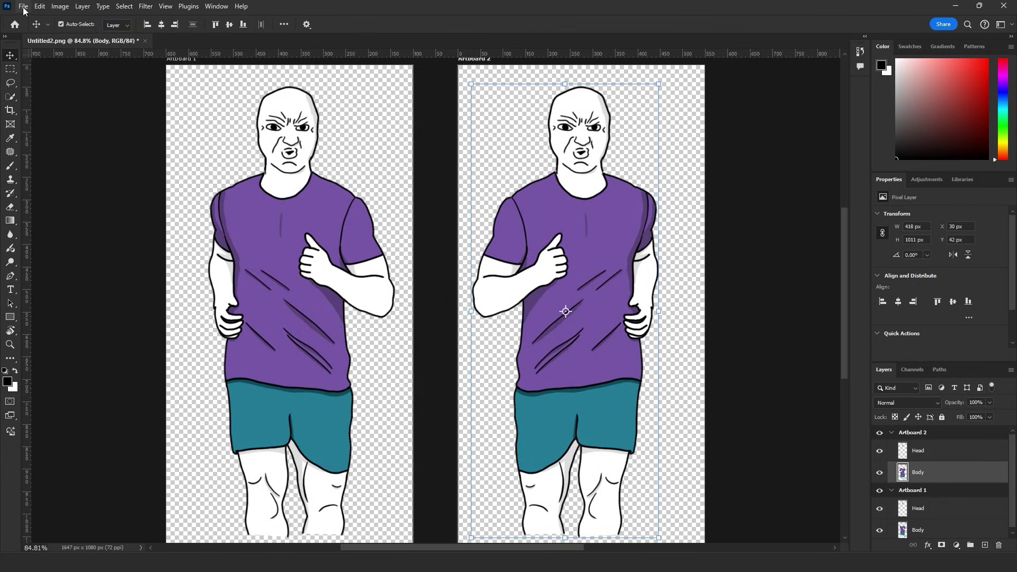
Export the runner artboards at 1x scale with Export As
click(23, 7)
mouse_move(102, 199)
click(173, 202)
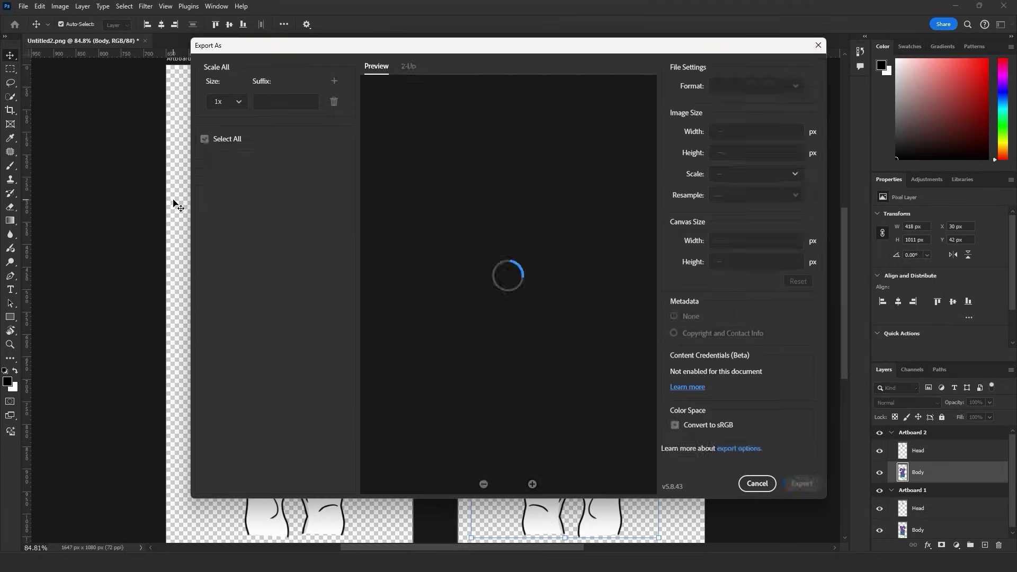
click(802, 485)
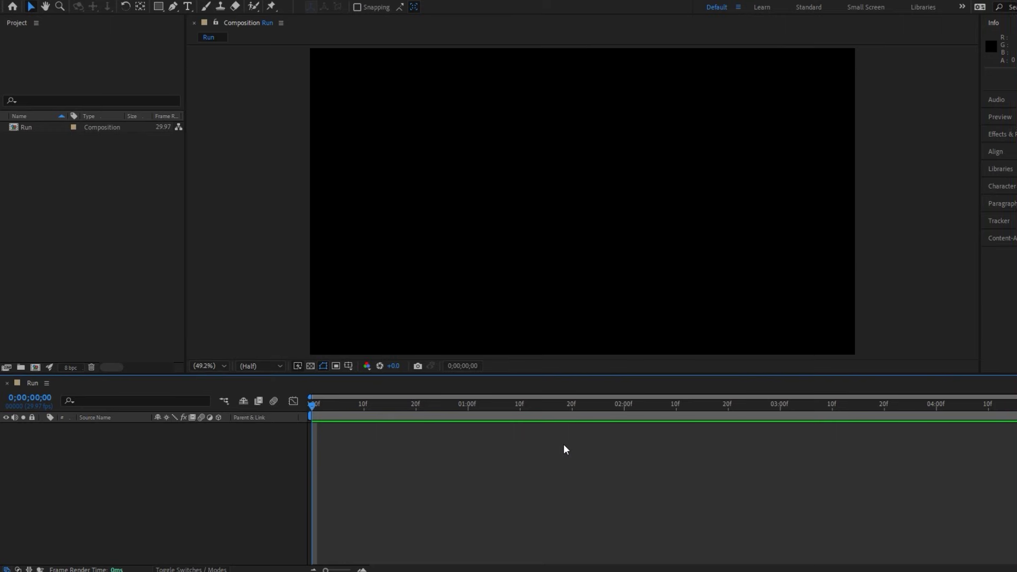
Import Artboard 1.png and Artboard 2.png and place both as layers in the Run composition
click(495, 570)
drag(452, 177, 373, 451)
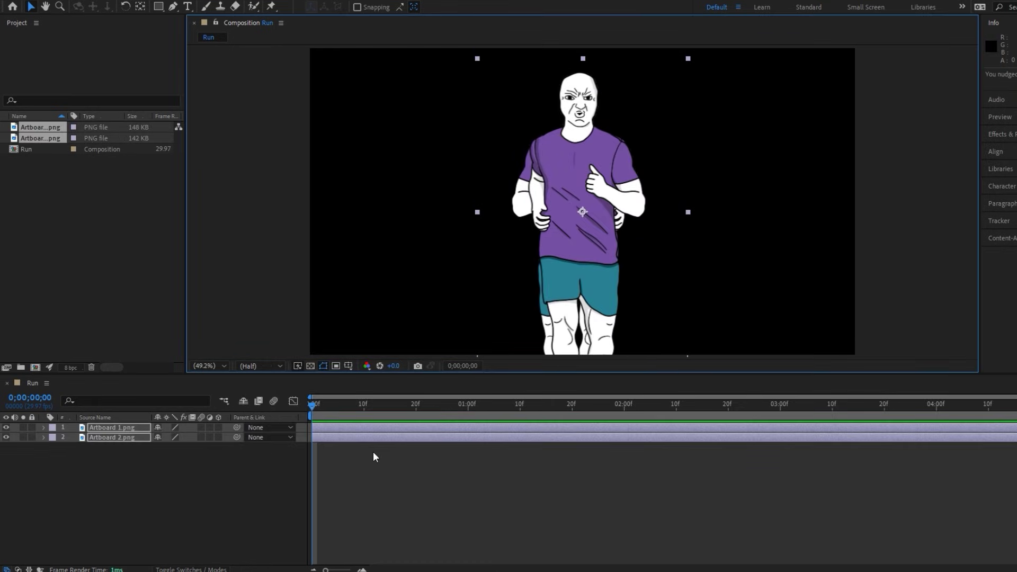
click(373, 451)
Trim both artboard layers to end at frame 5 and move the Artboard 2 clip to start at frame 5
key(space)
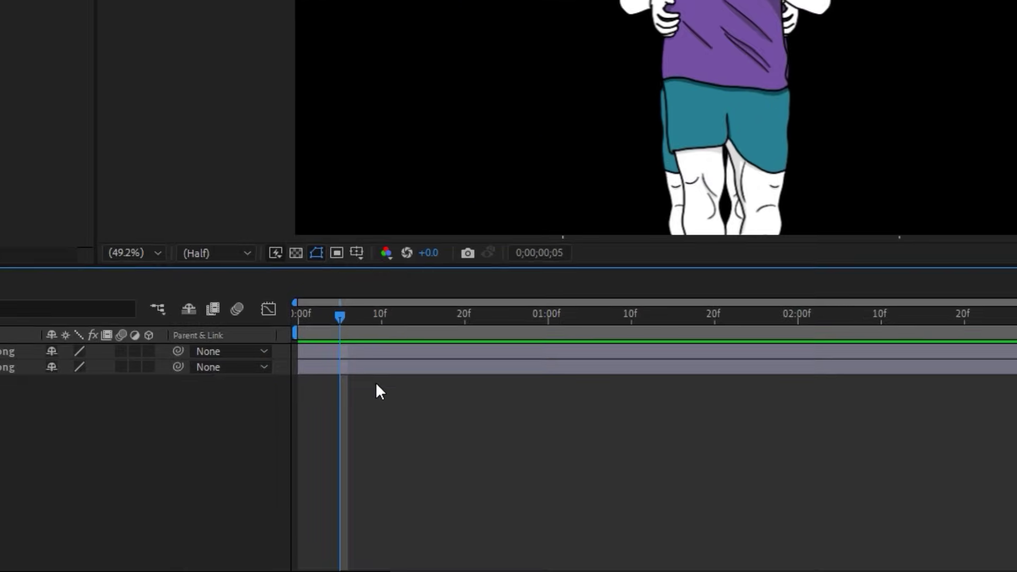
click(374, 351)
shift+click(381, 364)
key(ctrl+shift+d)
key(Delete)
click(322, 365)
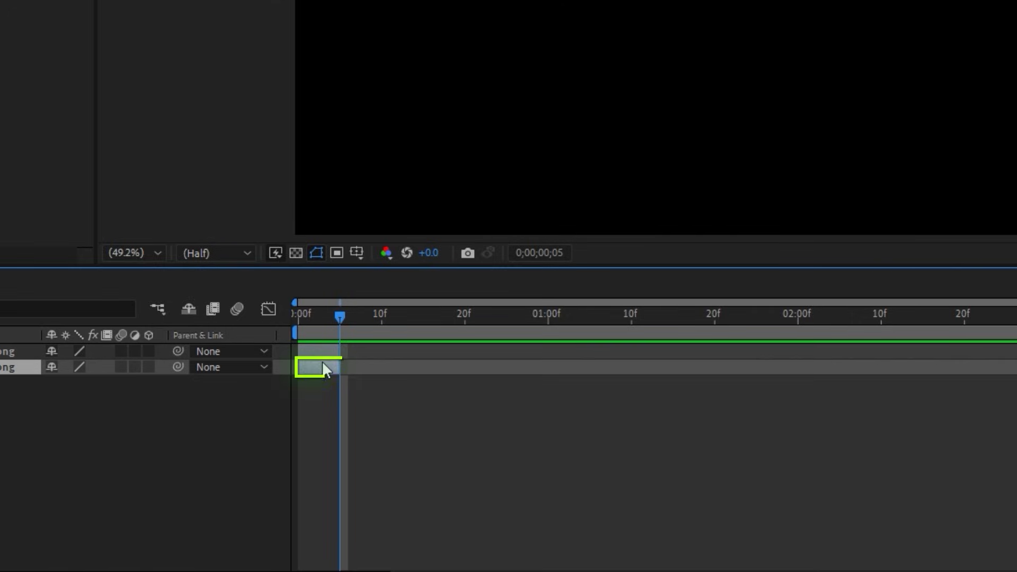
drag(322, 362, 354, 360)
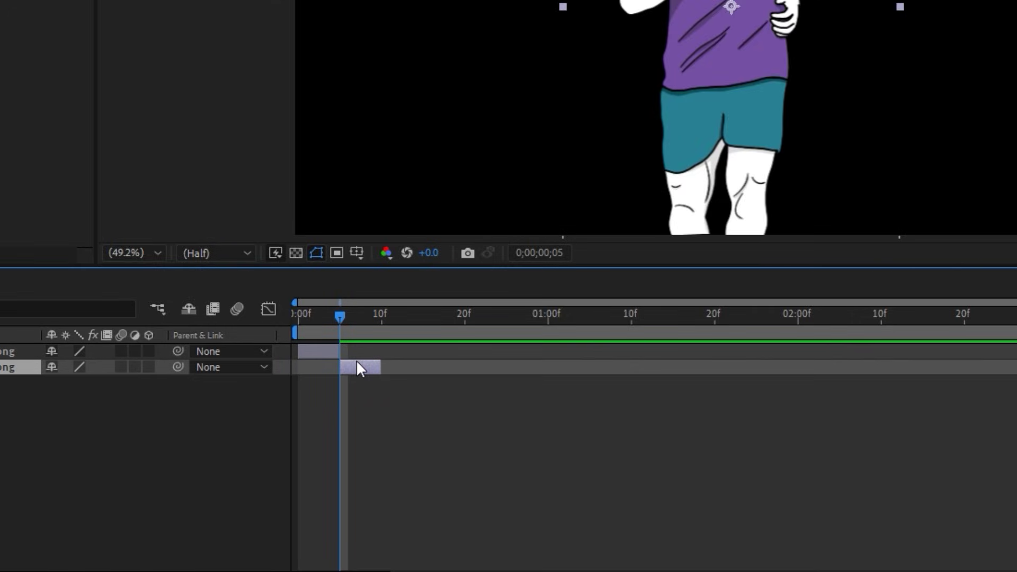
Pre-compose the two trimmed artboard layers into a single composition
shift+click(329, 351)
right_click(328, 351)
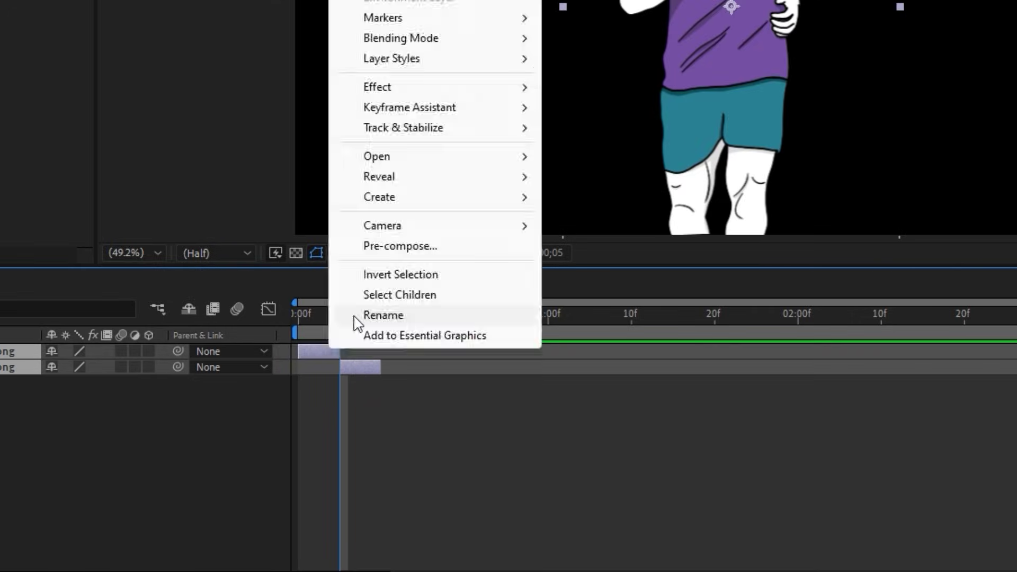
click(409, 244)
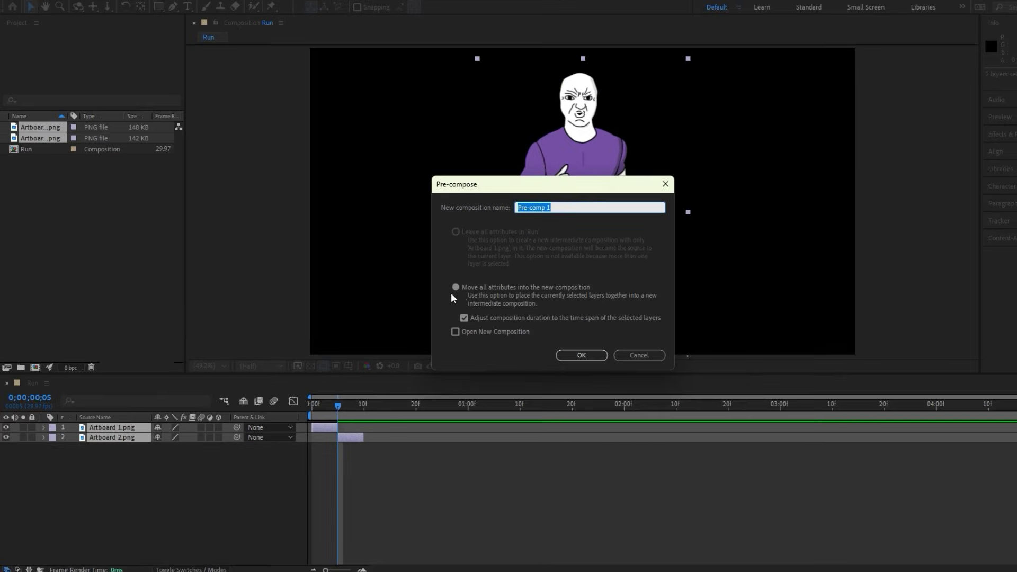
click(566, 354)
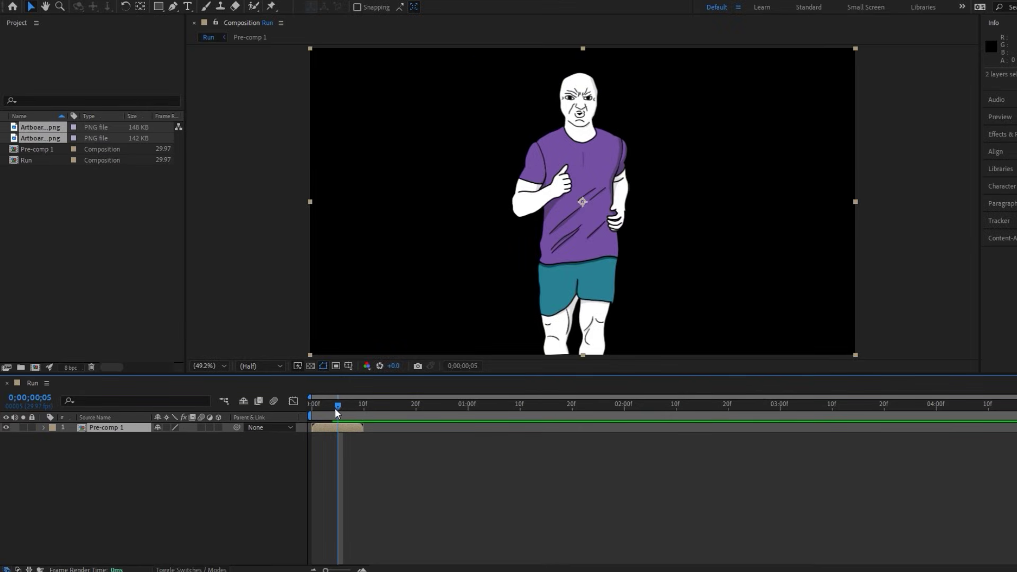
Enable time remapping on the runner pre-comp and loop it with the expression loopOutDuration(type = "cycle", duration = 0)
right_click(339, 428)
mouse_move(384, 172)
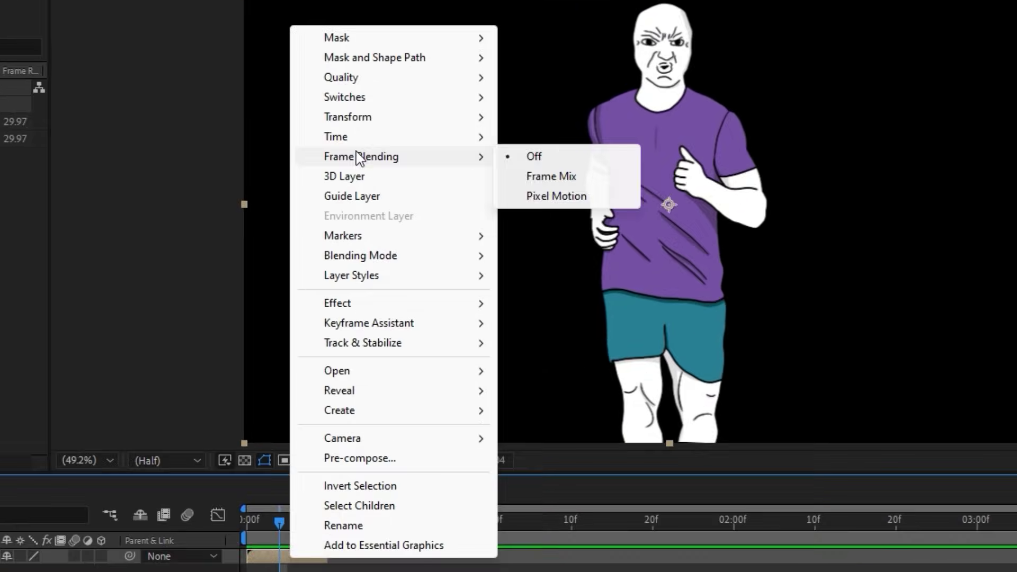
mouse_move(483, 145)
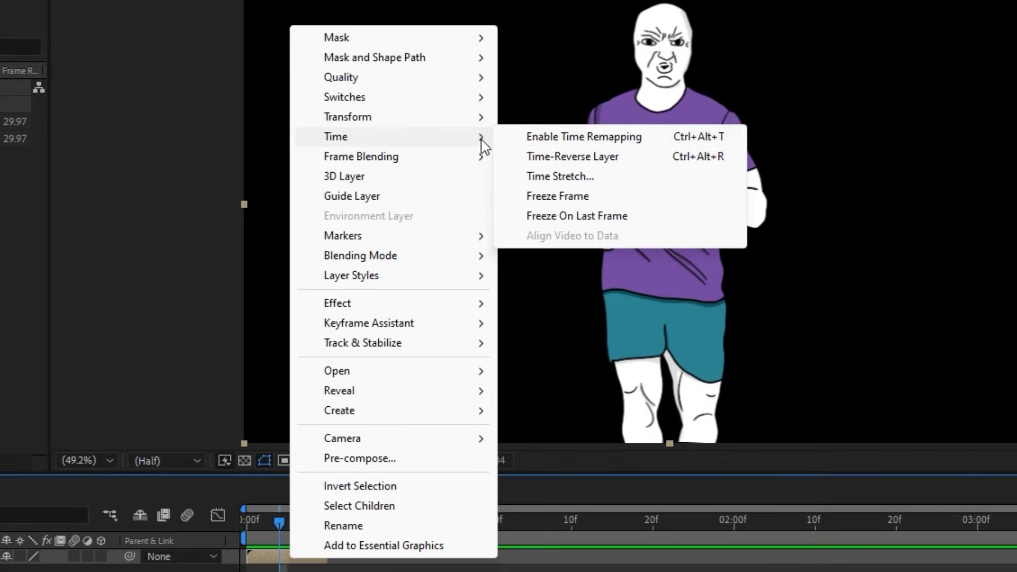
click(604, 139)
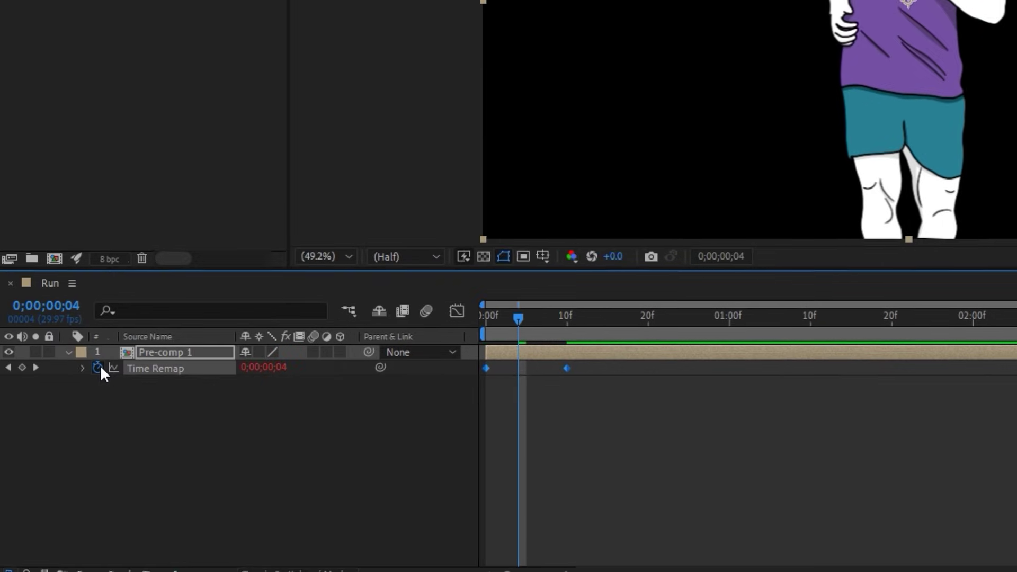
alt+click(98, 367)
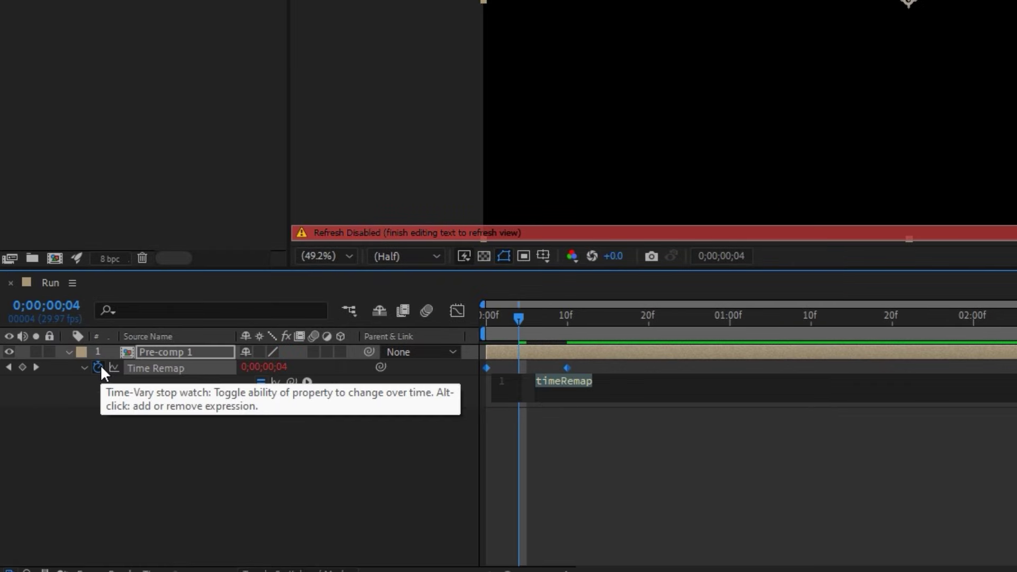
click(307, 381)
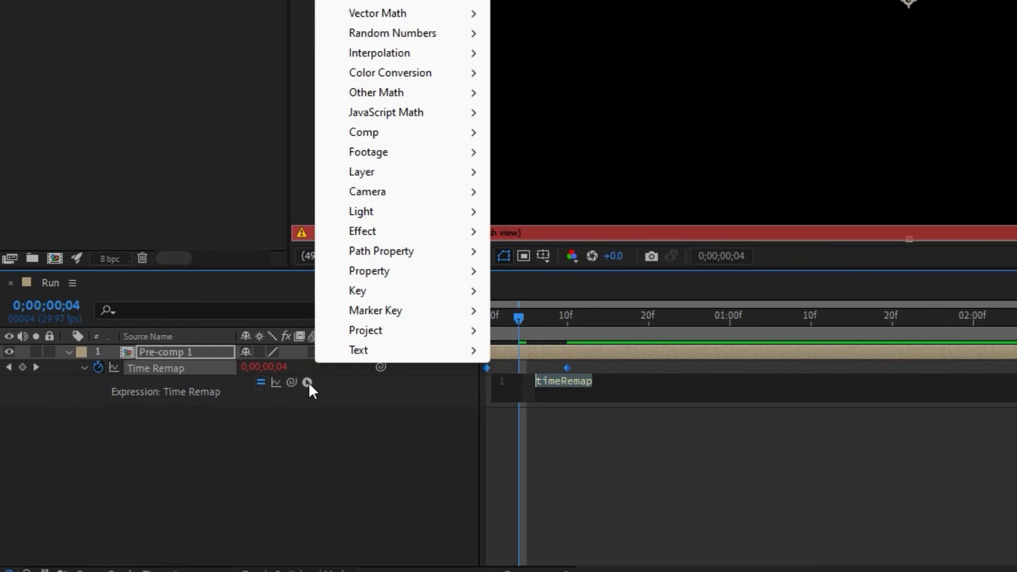
mouse_move(393, 272)
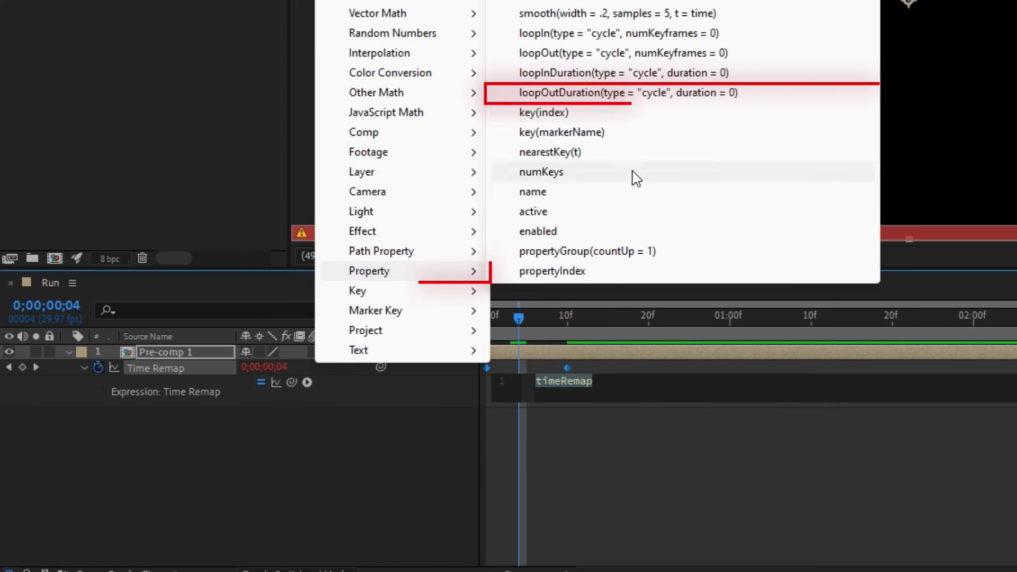
click(652, 96)
click(572, 444)
Pre-compose the looping runner layer again, moving all attributes into the new composition
right_click(546, 352)
click(614, 253)
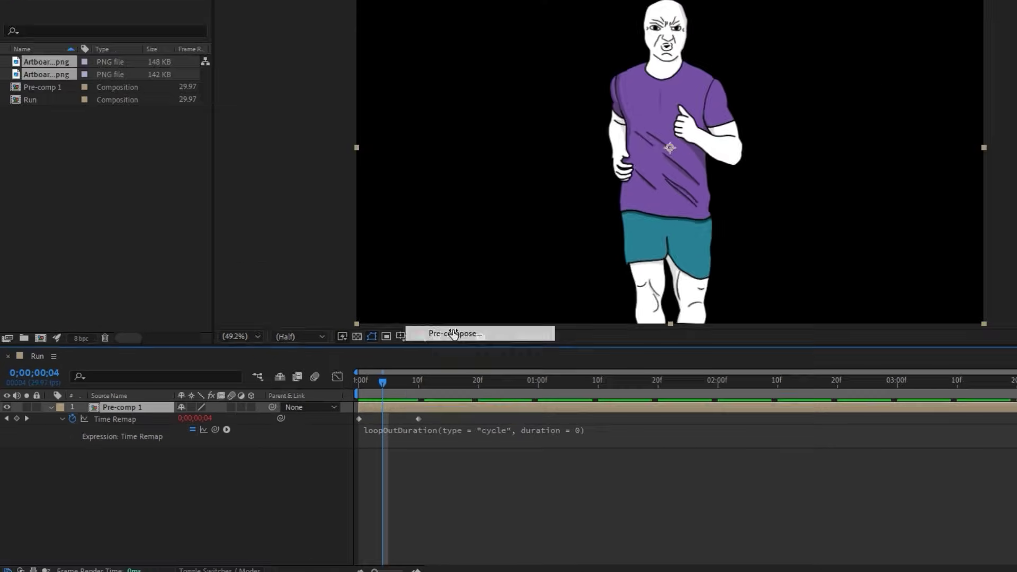
click(530, 242)
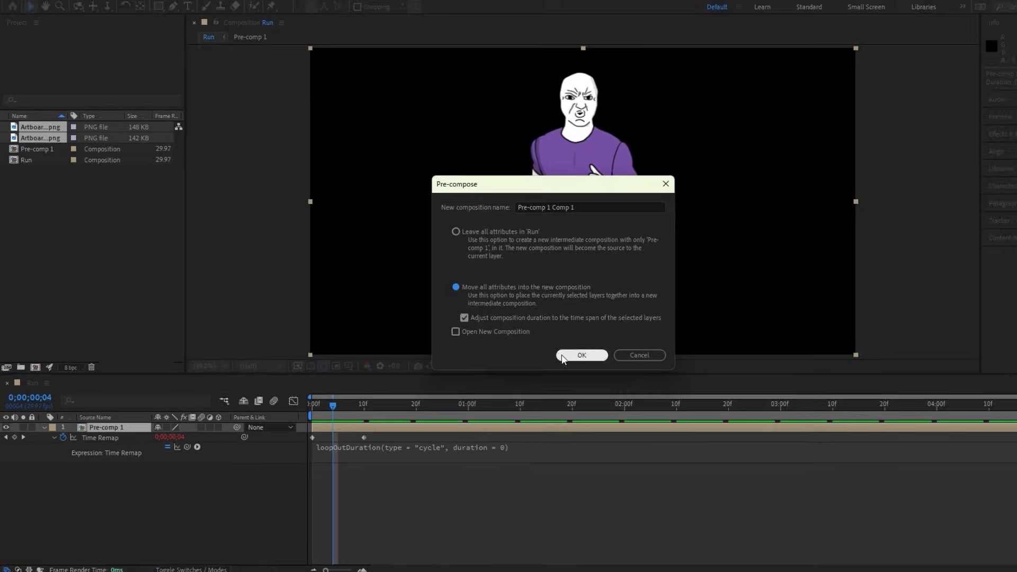
click(651, 323)
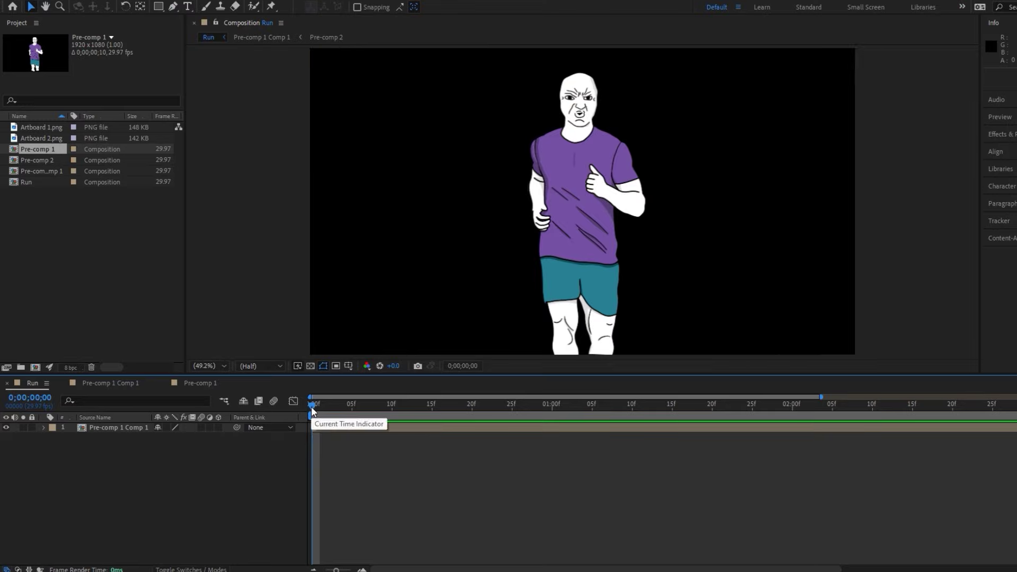
Separate the runner layer's Position dimensions and add a Y Position keyframe at frame 0
click(328, 428)
key(p)
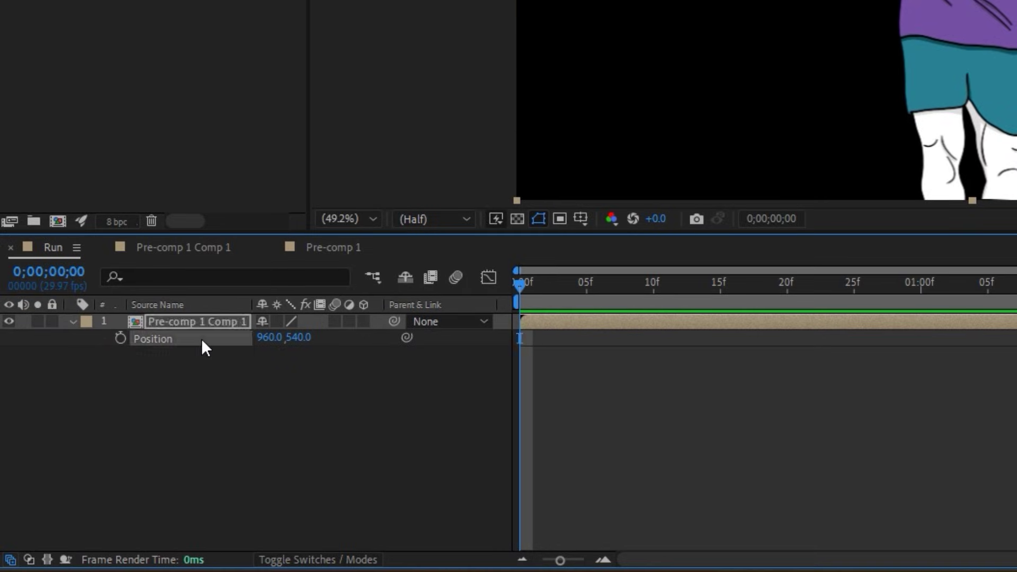
right_click(202, 338)
click(273, 96)
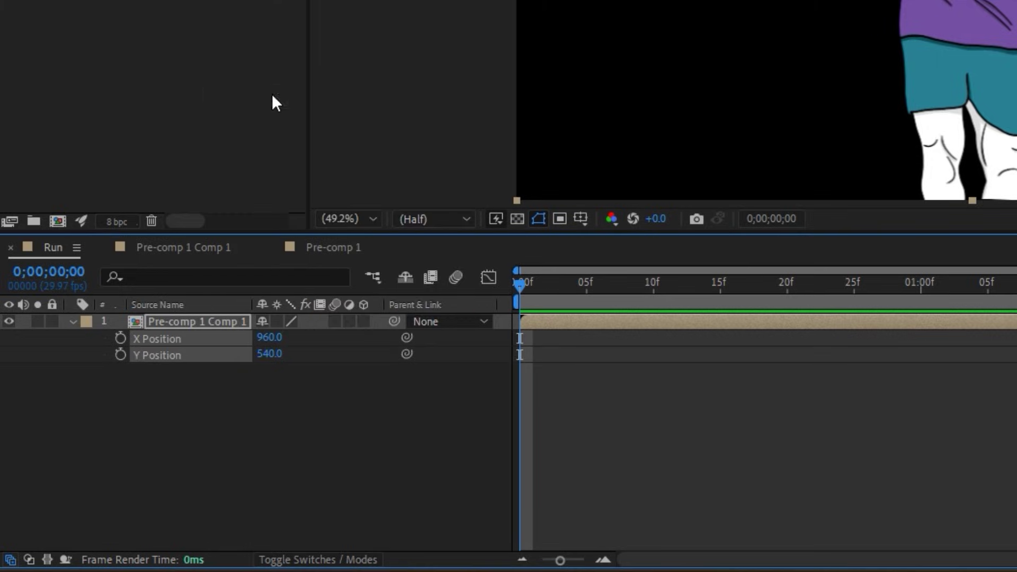
click(120, 355)
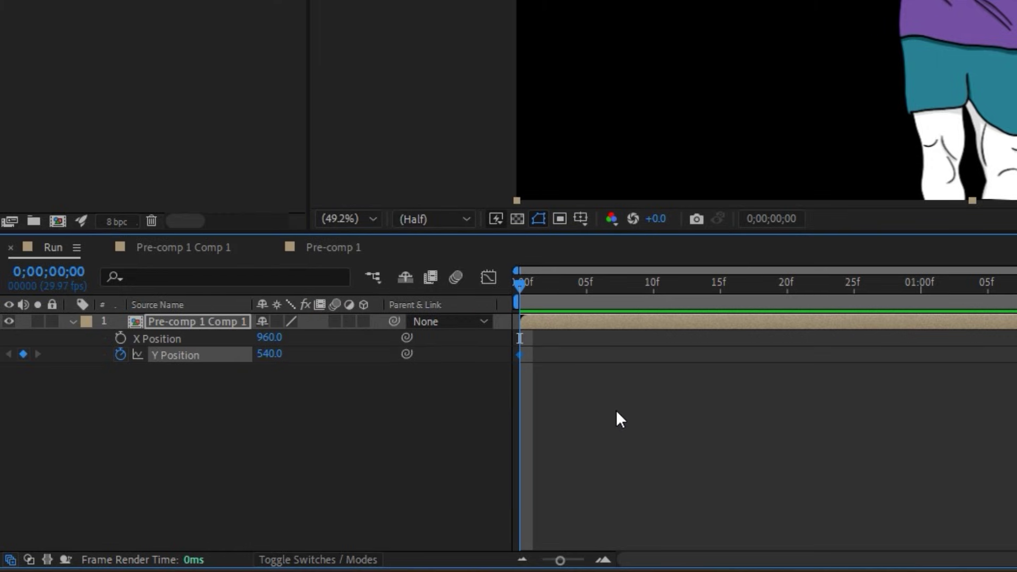
Keyframe the runner's Y Position at 565 on frame 5 and reset it to 540 on frame 10
key(Page_Down)
key(Page_Down)
key(Page_Down)
key(Page_Down)
key(Page_Down)
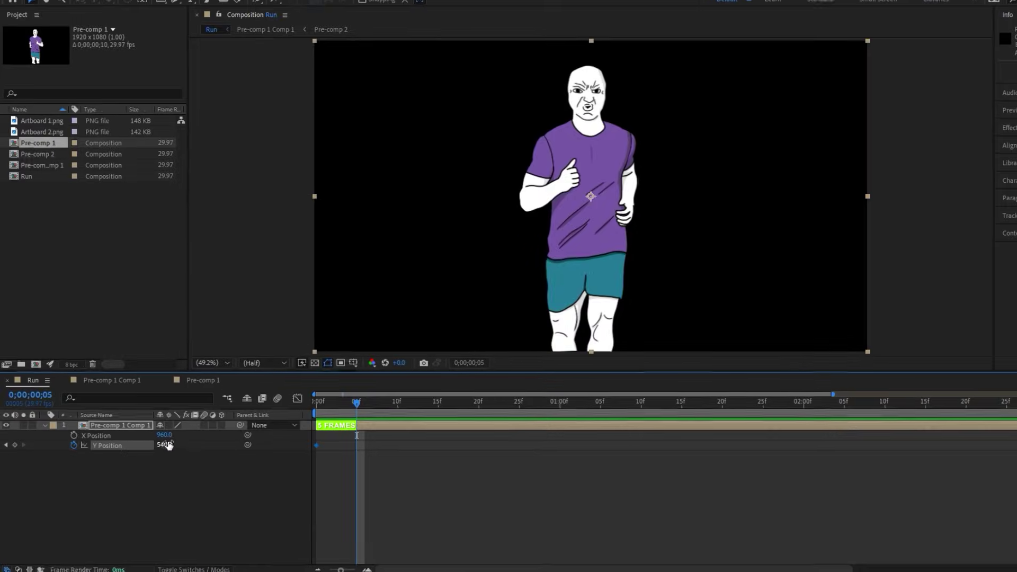
drag(266, 356, 290, 356)
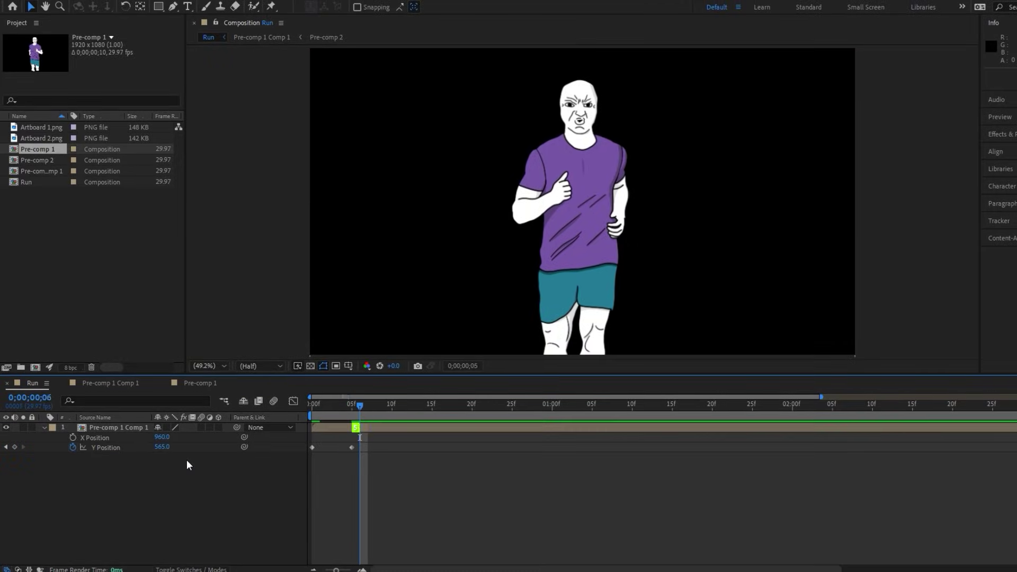
key(Page_Down)
key(Page_Down)
right_click(132, 447)
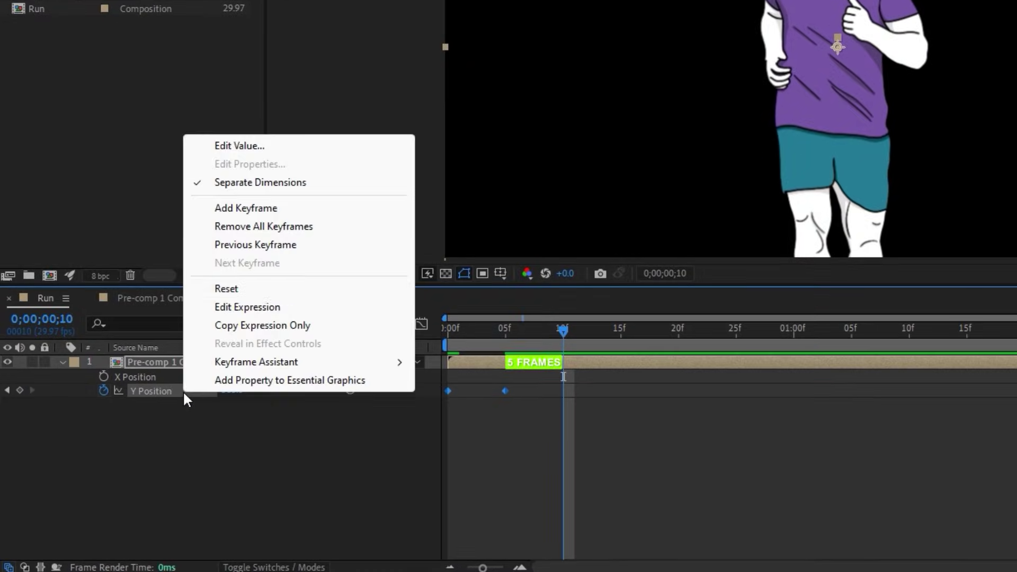
click(257, 291)
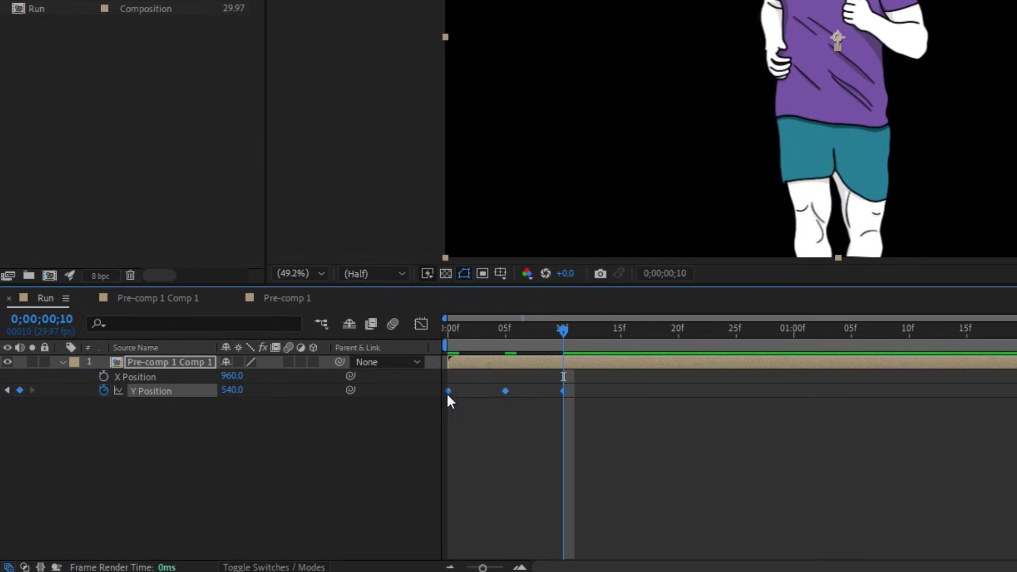
Apply Easy Ease to the runner's Y Position keyframes and reshape the value curve into a sharp peak at frame 5
key(F9)
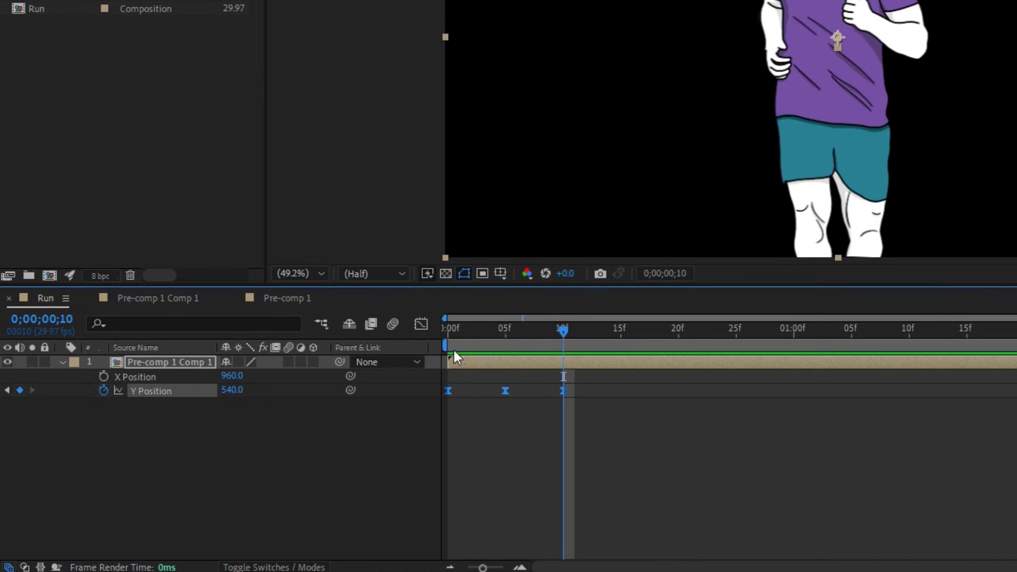
click(421, 324)
click(505, 368)
key(=)
key(=)
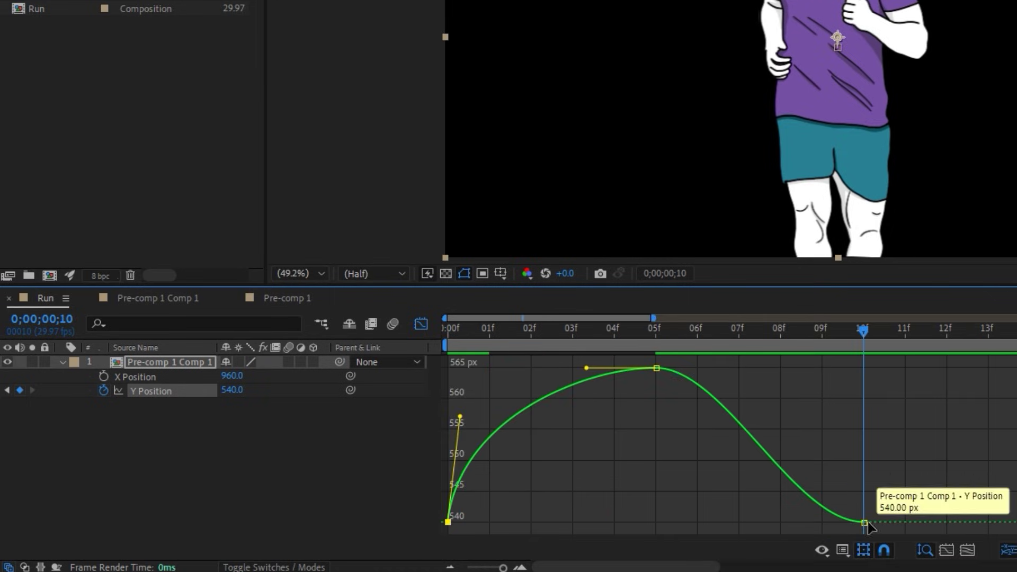
drag(587, 368, 666, 483)
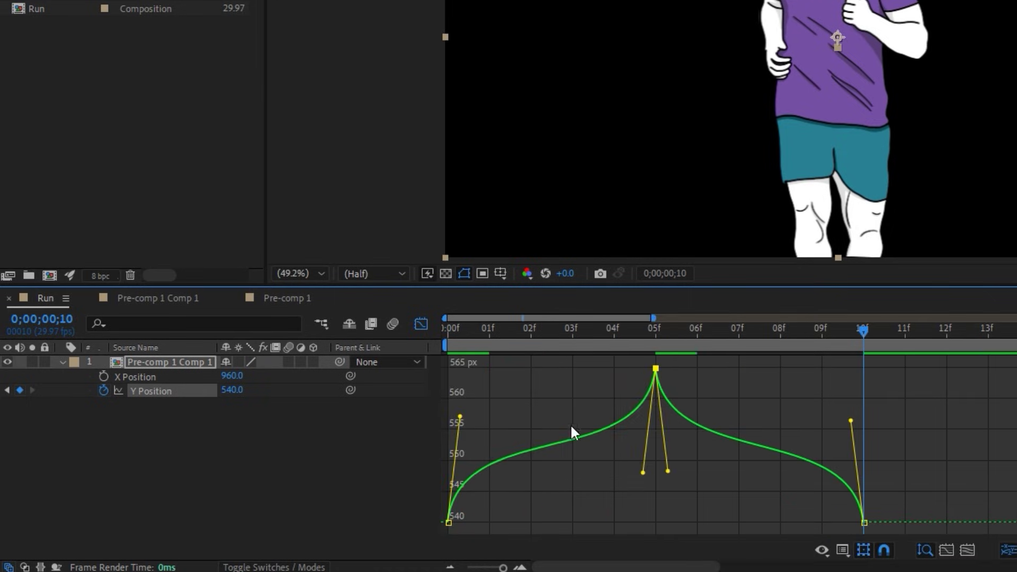
click(421, 325)
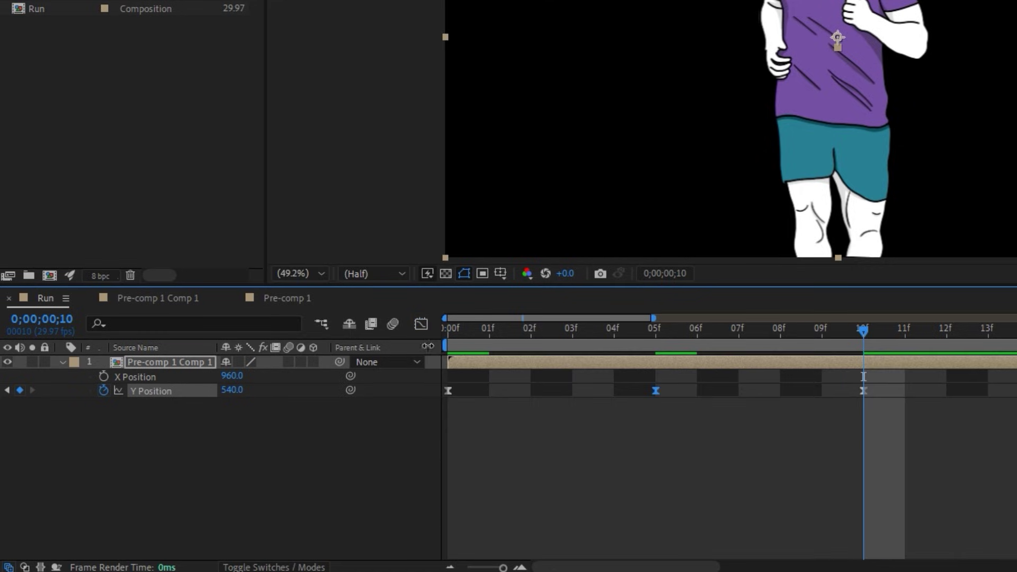
Add the expression loopOut() to the runner's Y Position
alt+click(103, 391)
text(lo)
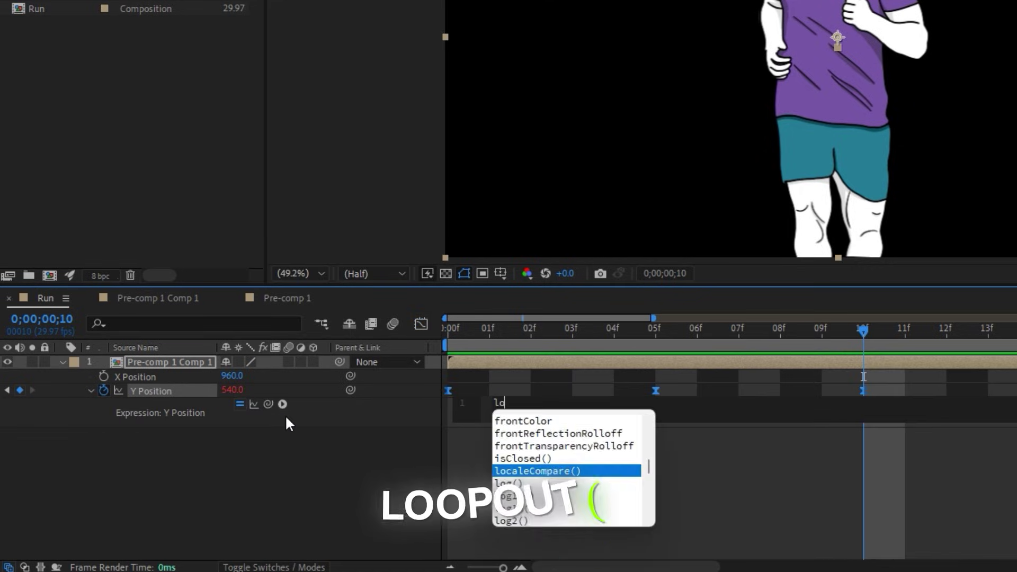
text(op)
double_click(518, 445)
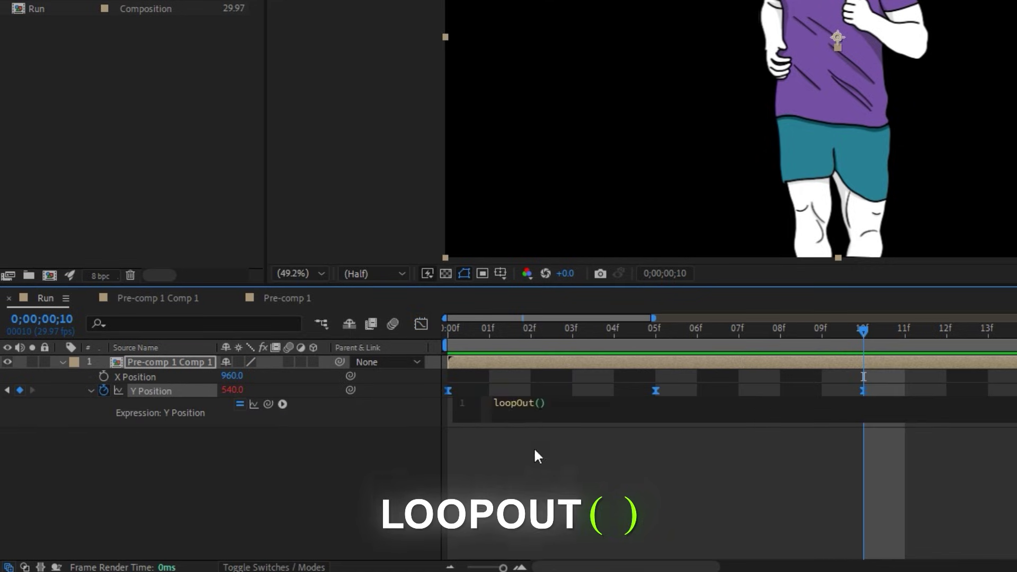
click(533, 448)
key(s)
key(s)
Import Lefting.psd into the Gym composition as a composition with editable layer styles
drag(590, 340, 437, 352)
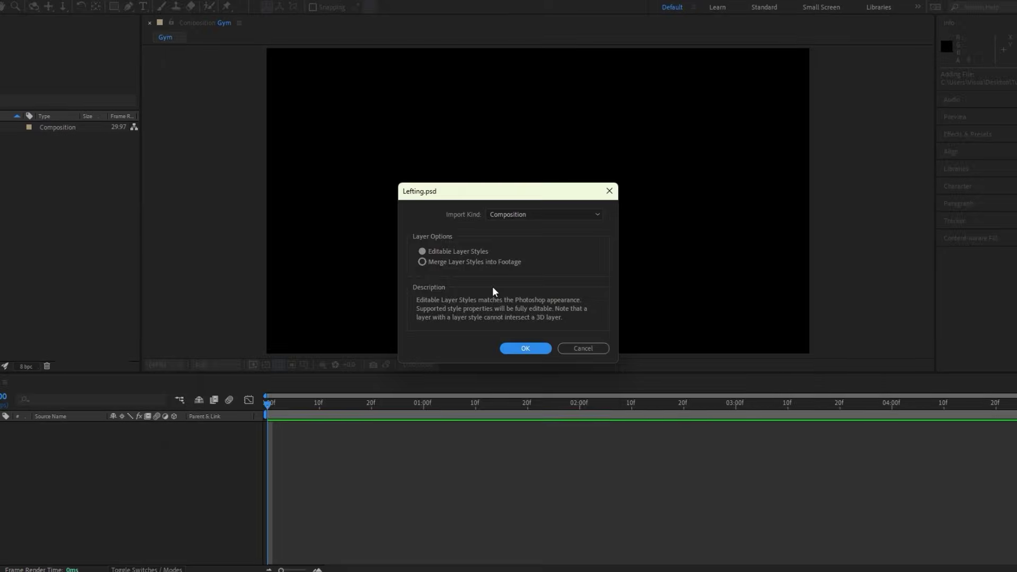
click(516, 242)
click(522, 347)
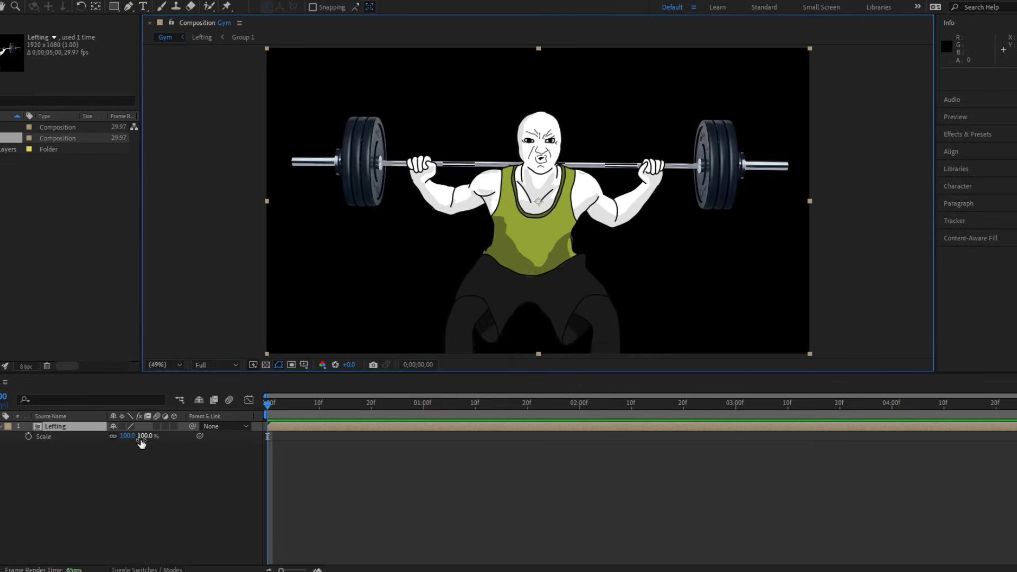
Enlarge the Lefting layer and move it down to a Y position of about 660.5
drag(141, 437, 152, 436)
drag(511, 246, 511, 280)
Separate the Lefting layer's Position dimensions and add a Y Position keyframe at frame 0
key(p)
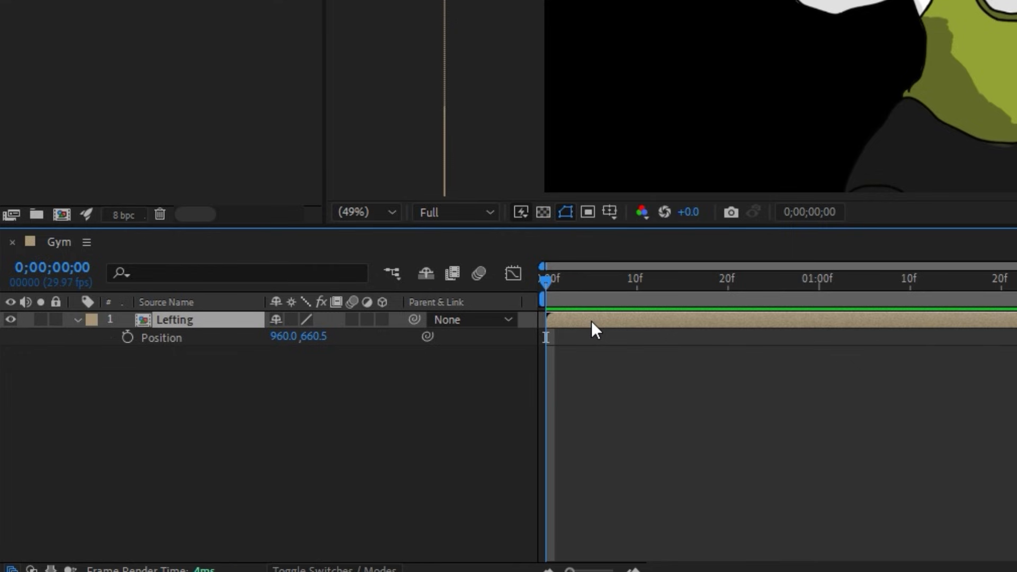
right_click(190, 335)
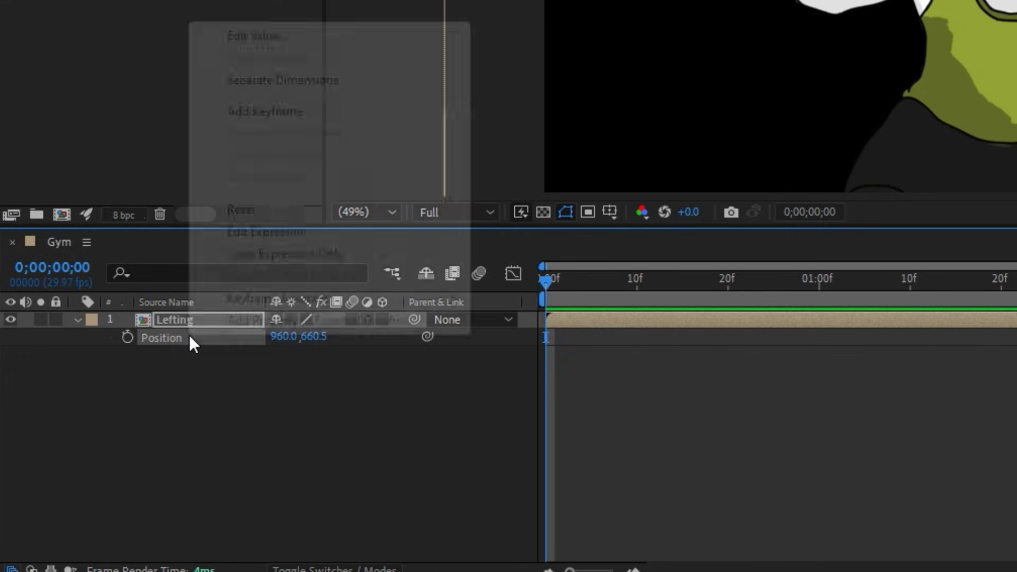
click(310, 84)
click(128, 354)
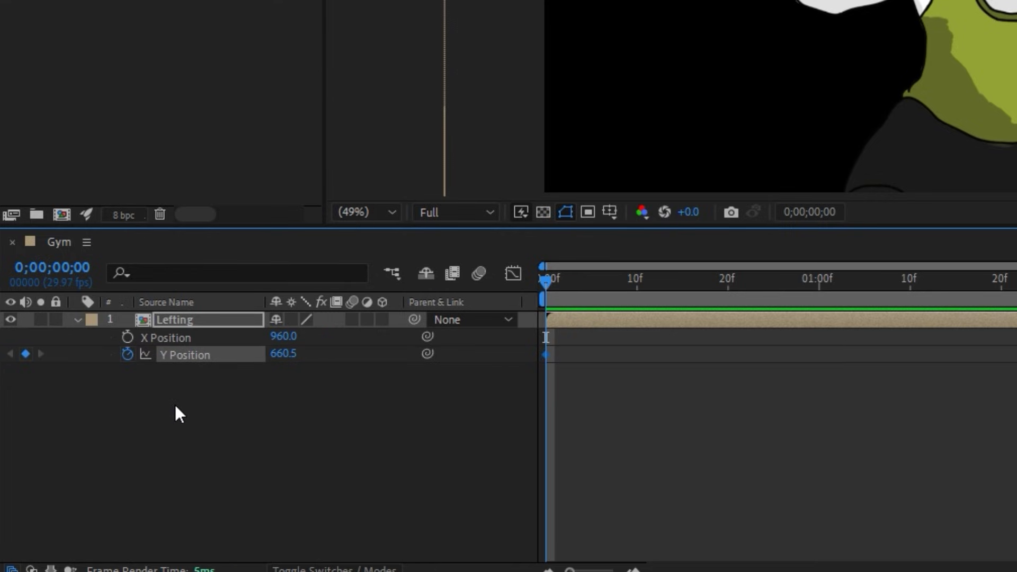
Keyframe the Lefting layer's Y Position at 754.5 on frame 15
key(Page_Down)
key(Page_Down)
key(Page_Down)
key(Page_Down)
key(Page_Down)
key(Page_Down)
key(Page_Down)
key(Page_Down)
key(Page_Down)
key(Page_Down)
key(Page_Down)
key(Page_Down)
key(Page_Down)
key(Page_Down)
key(Page_Down)
drag(275, 355, 311, 364)
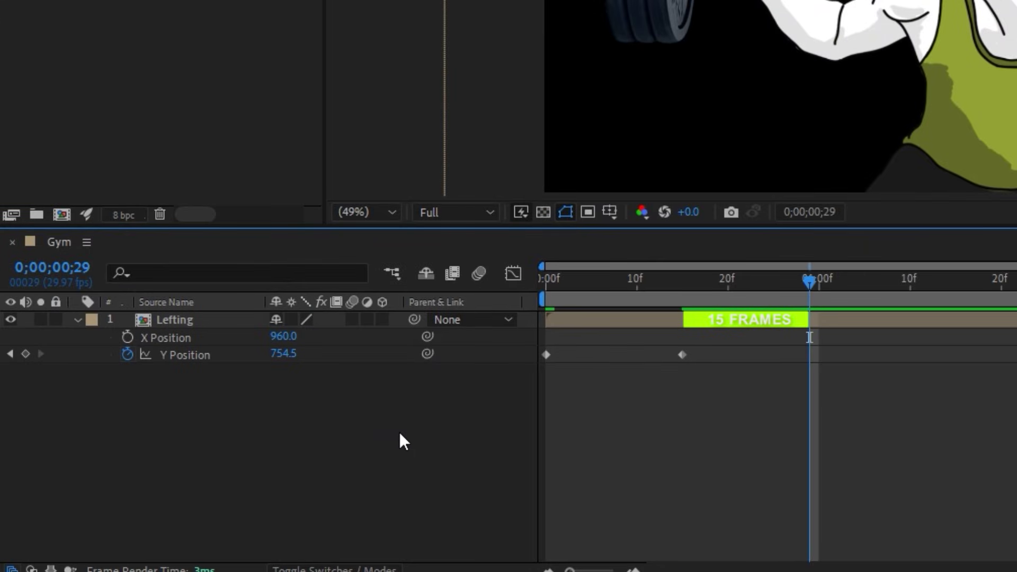
Copy the Lefting layer's first Y Position keyframe to 0;00;01;00
key(Page_Down)
key(Page_Down)
click(546, 355)
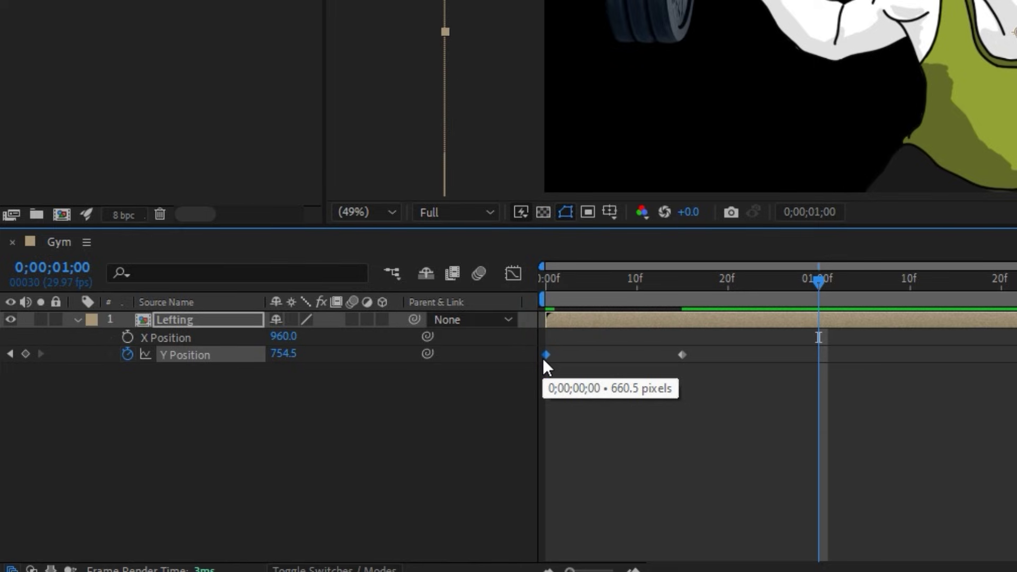
key(ctrl+c)
key(ctrl+v)
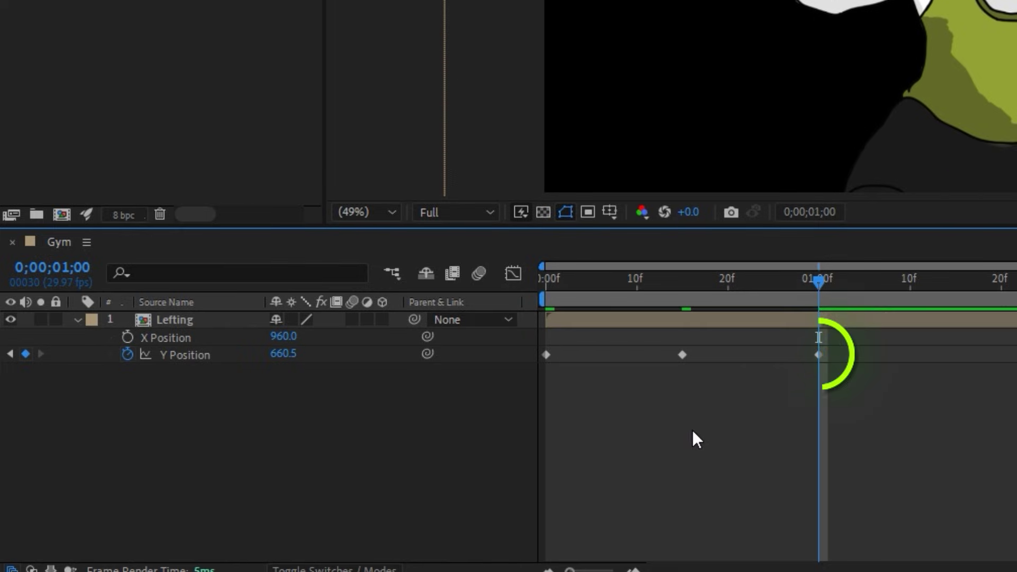
Apply Easy Ease to the Lefting layer's three Y Position keyframes and add a loopOut() expression to Y Position
drag(848, 345, 701, 361)
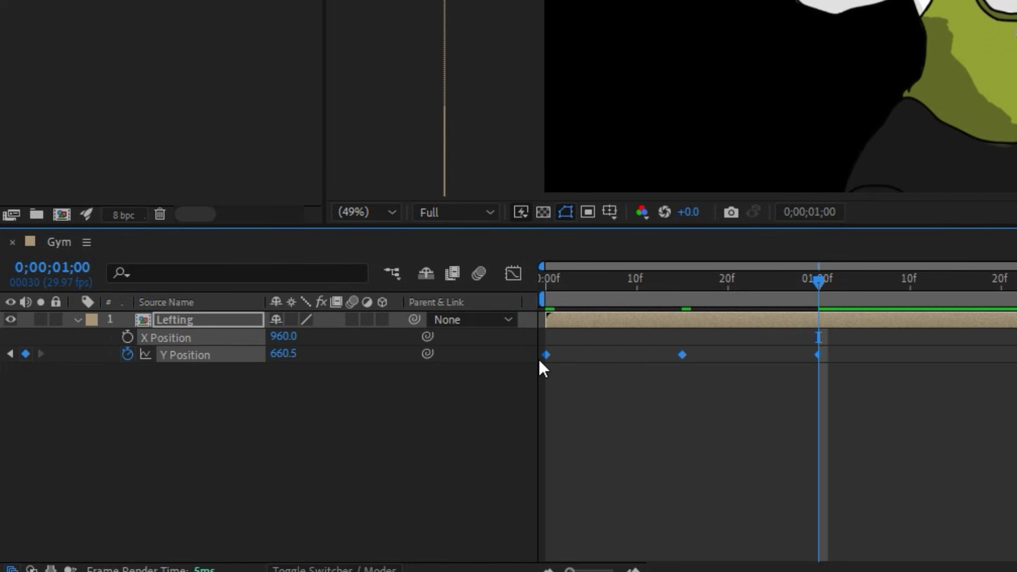
key(F9)
alt+click(127, 354)
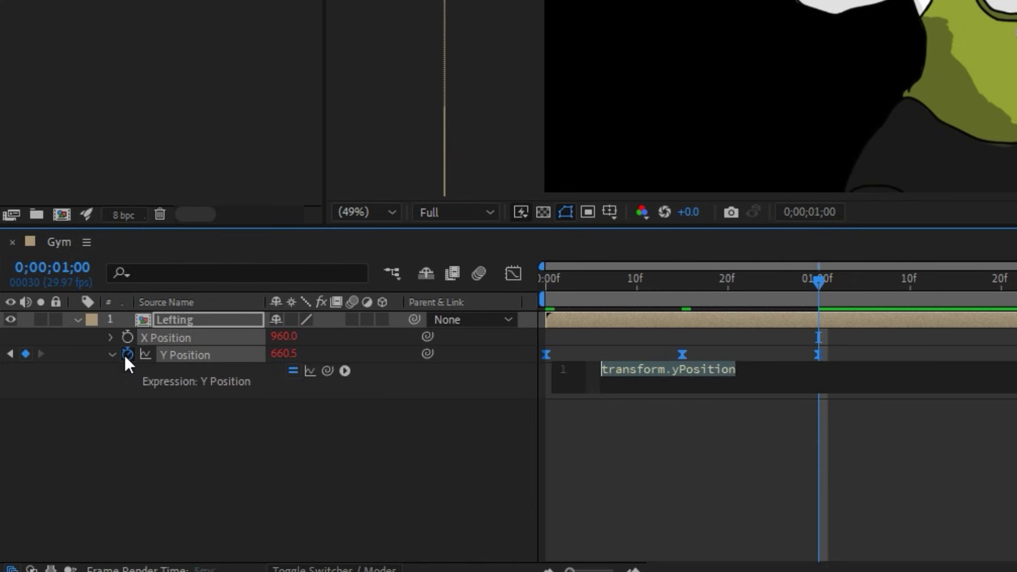
text(loop)
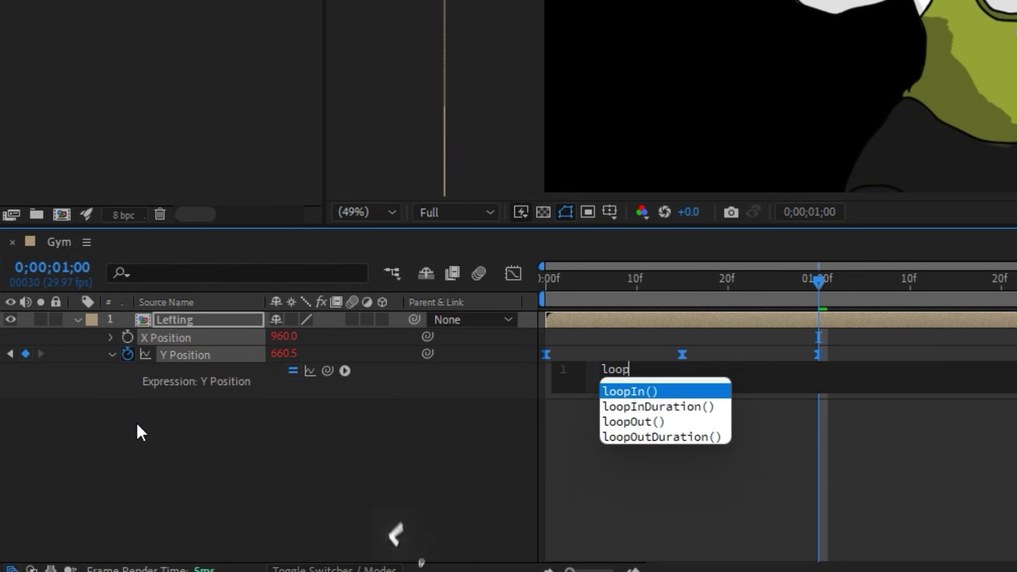
click(635, 422)
click(829, 346)
Steepen the Lefting layer's Y Position speed curve between frame 15 and 0;00;01;00 by lengthening its keyframe handles in the Graph Editor
drag(845, 343, 566, 357)
click(513, 274)
drag(774, 282, 749, 300)
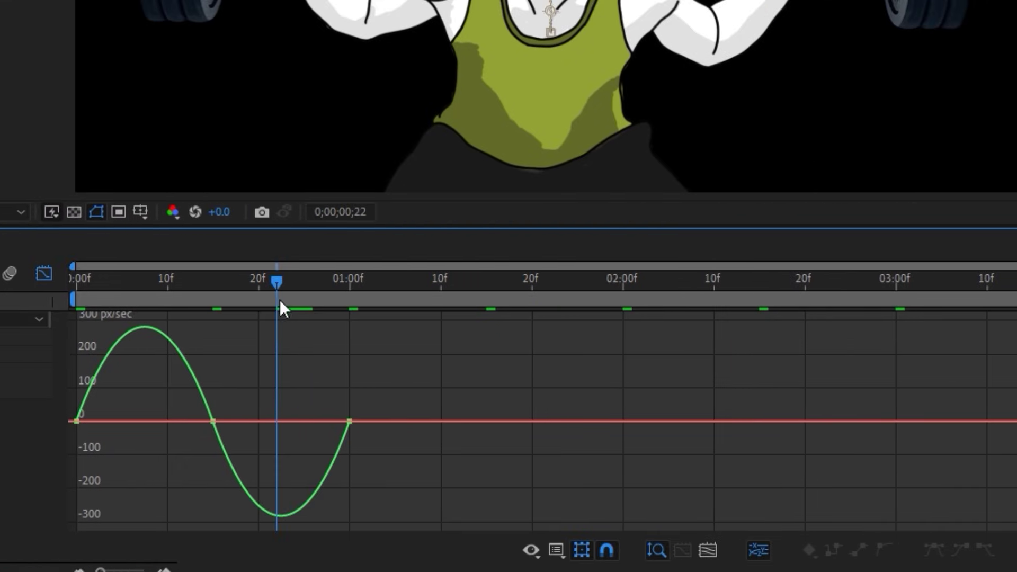
scroll(626, 424, up, 3)
click(367, 421)
drag(459, 421, 520, 421)
drag(821, 411, 746, 414)
drag(518, 399, 529, 399)
drag(622, 282, 309, 348)
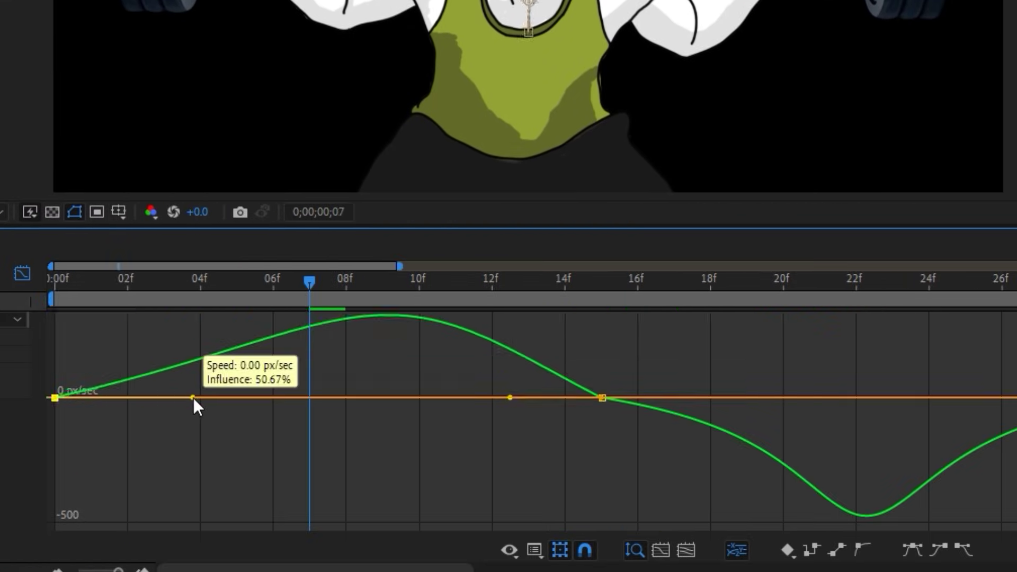
Steepen the Y Position speed curve between frames 0 and 15 by lengthening both keyframe handles, and leave the Graph Editor
drag(146, 398, 193, 400)
drag(511, 405, 437, 408)
drag(193, 404, 201, 419)
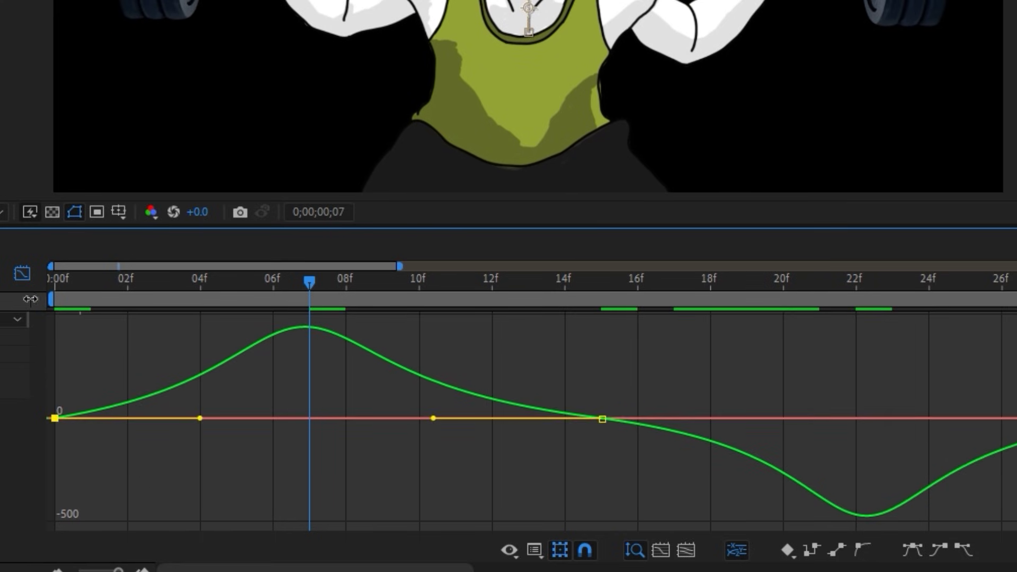
click(23, 273)
Collapse the Lefting layer's properties and preview the Gym composition's looping lift from frame 0
key(u)
key(minus)
click(356, 436)
drag(310, 282, 55, 282)
key(space)
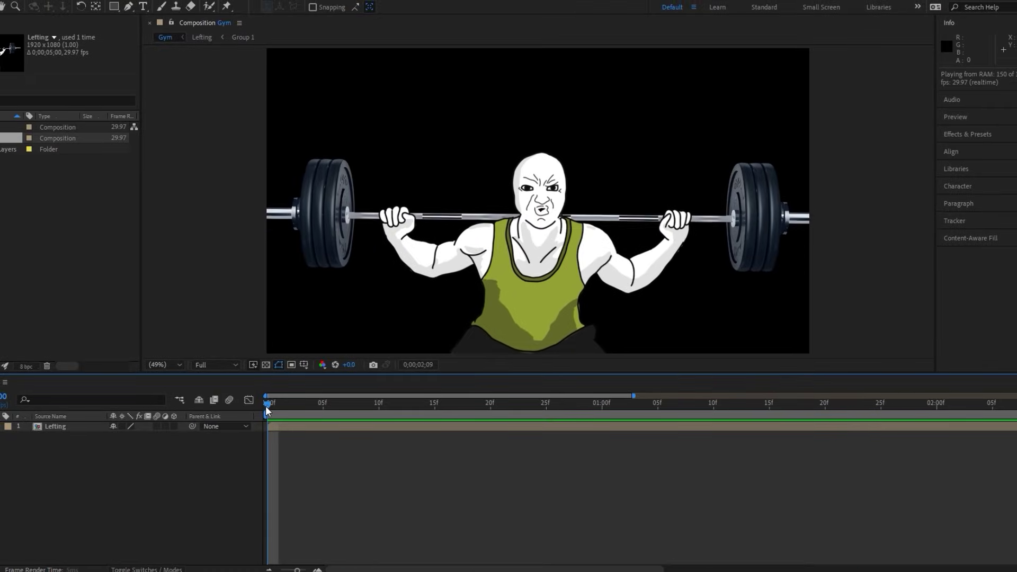
Add a background image beneath the Lefting layer in the Gym composition and adjust its scale
key(alt+Tab)
drag(306, 156, 358, 454)
drag(81, 425, 80, 442)
key(s)
drag(147, 446, 172, 447)
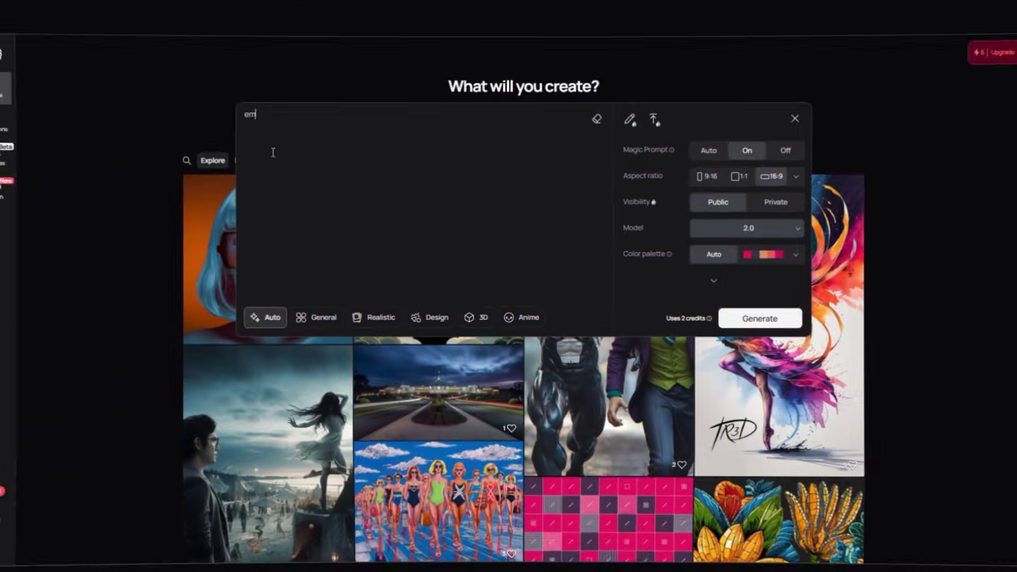
Generate a 16:9 image in Ideogram from the prompt "empty room"
text(pty room)
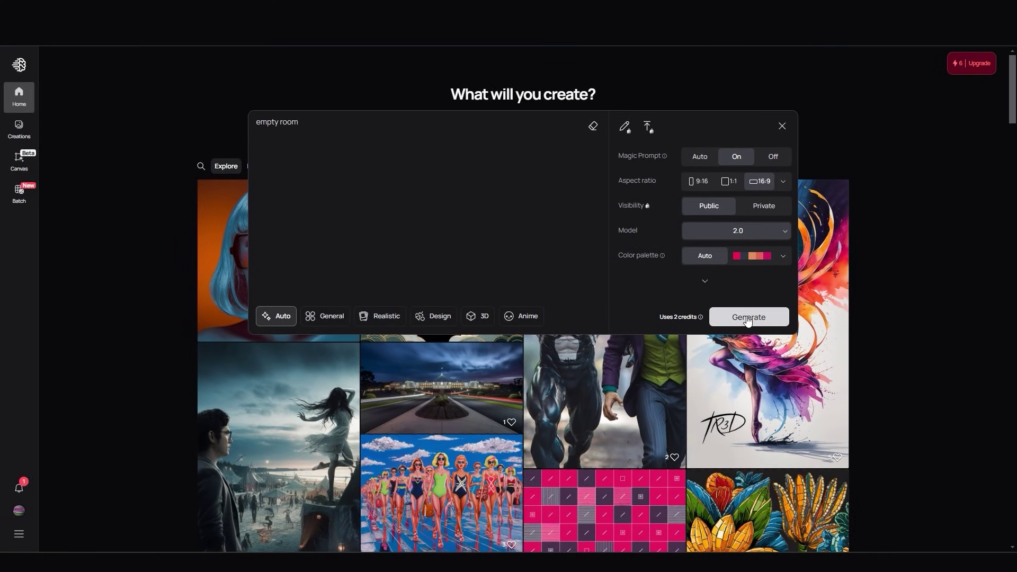
click(747, 317)
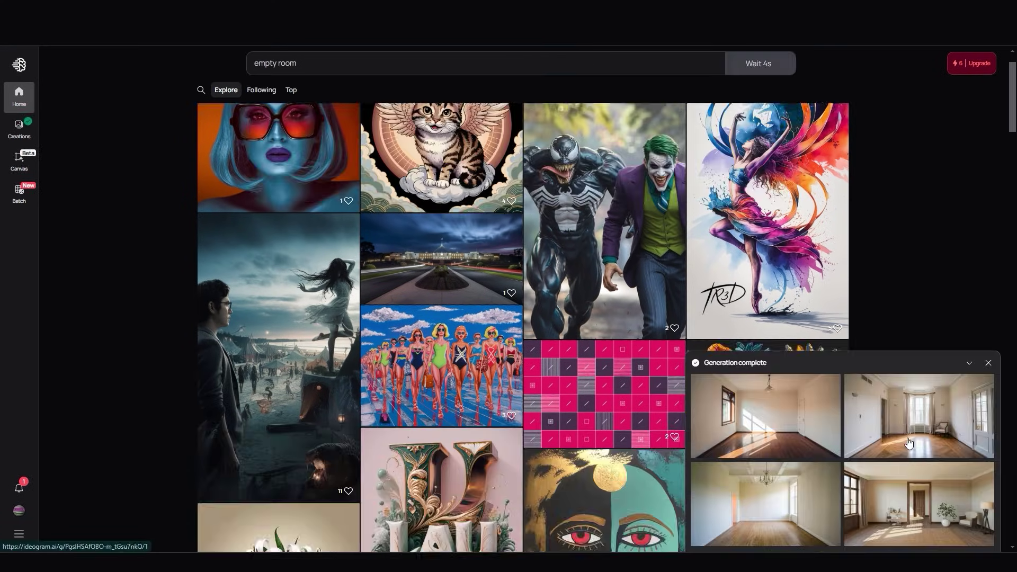
click(909, 439)
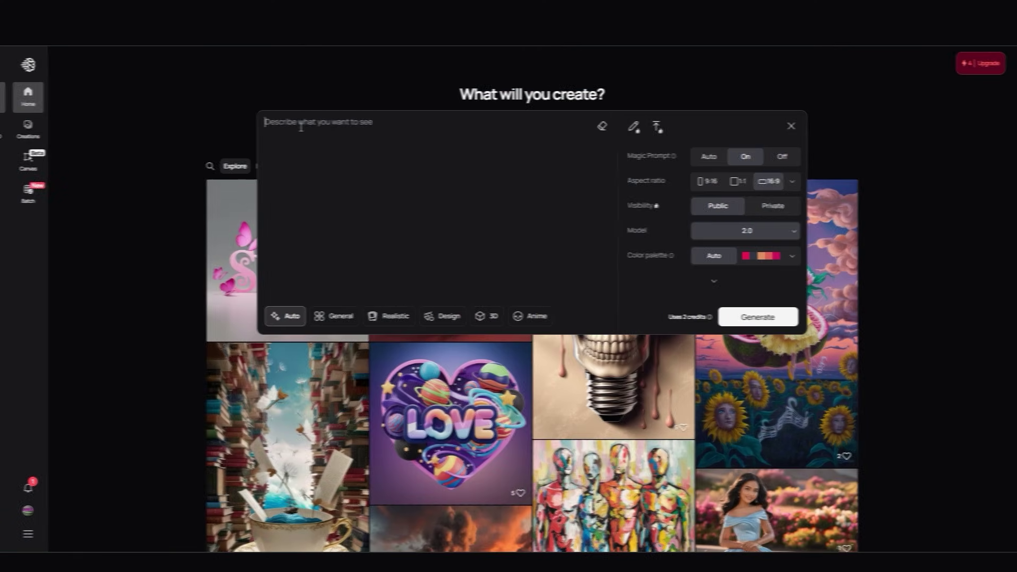
Generate a 16:9 image from a prompt for an empty, minimalist desk in top front view on a plain white background
key(ctrl+v)
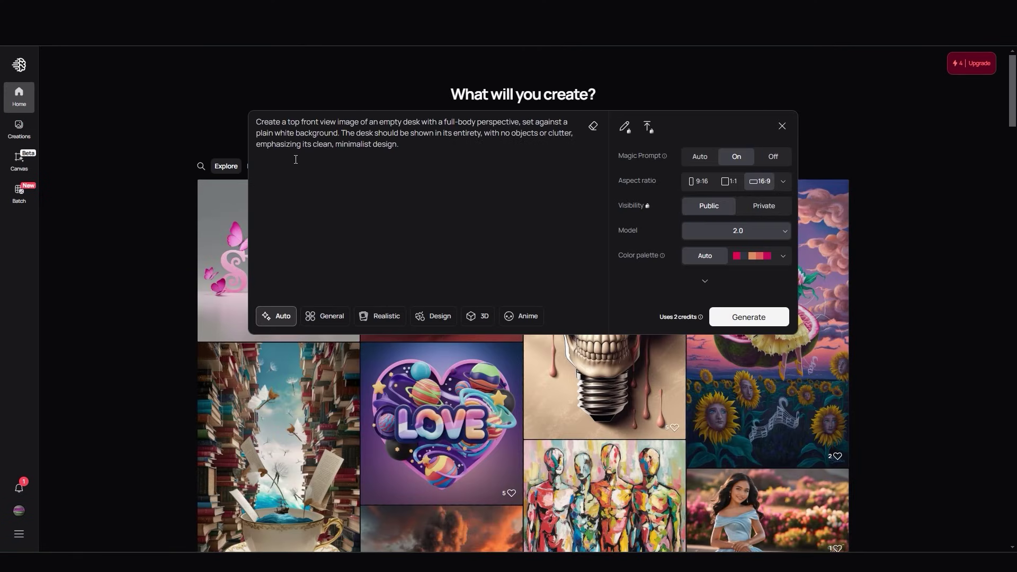
click(724, 321)
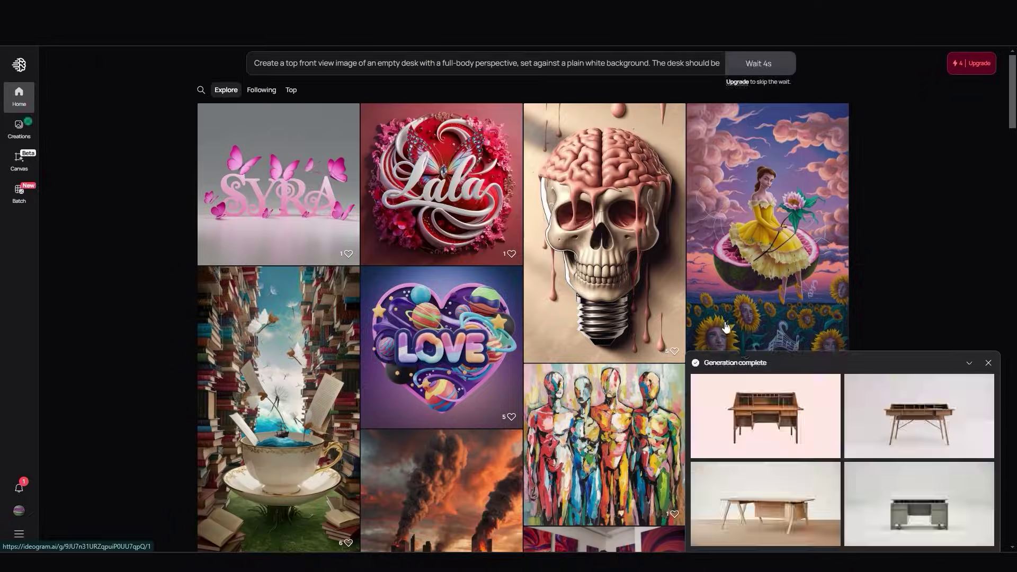
click(908, 516)
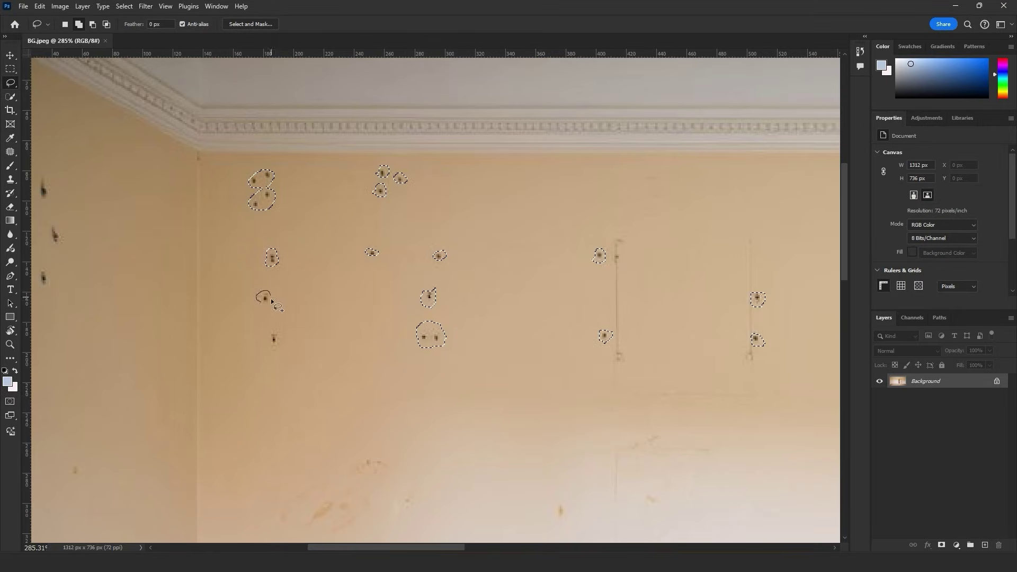
In Photoshop, lasso the dark spots on the upper wall of BG.jpeg and copy the selection to a new layer
drag(273, 302, 271, 303)
scroll(343, 266, left, 5)
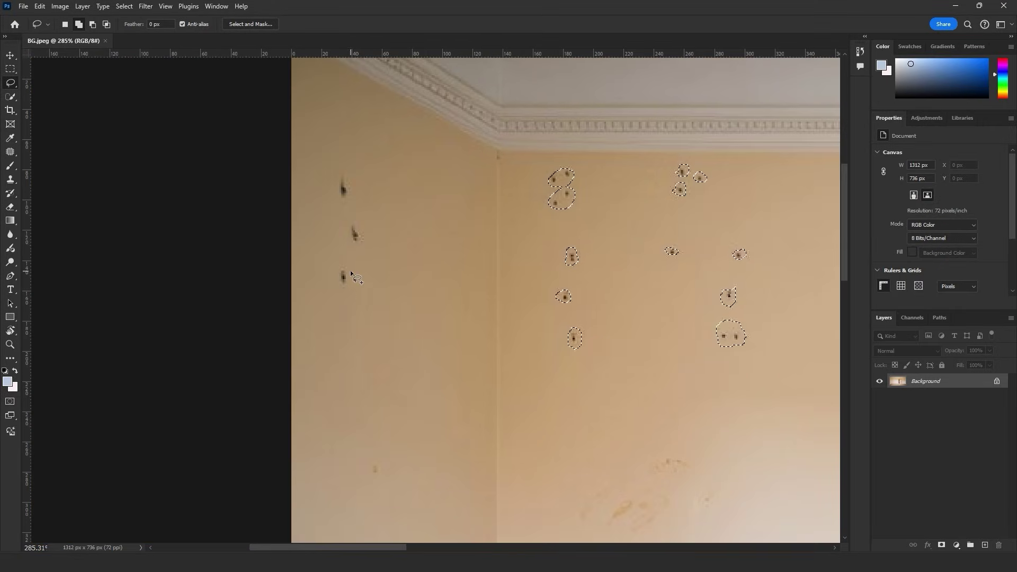
key(ctrl+0)
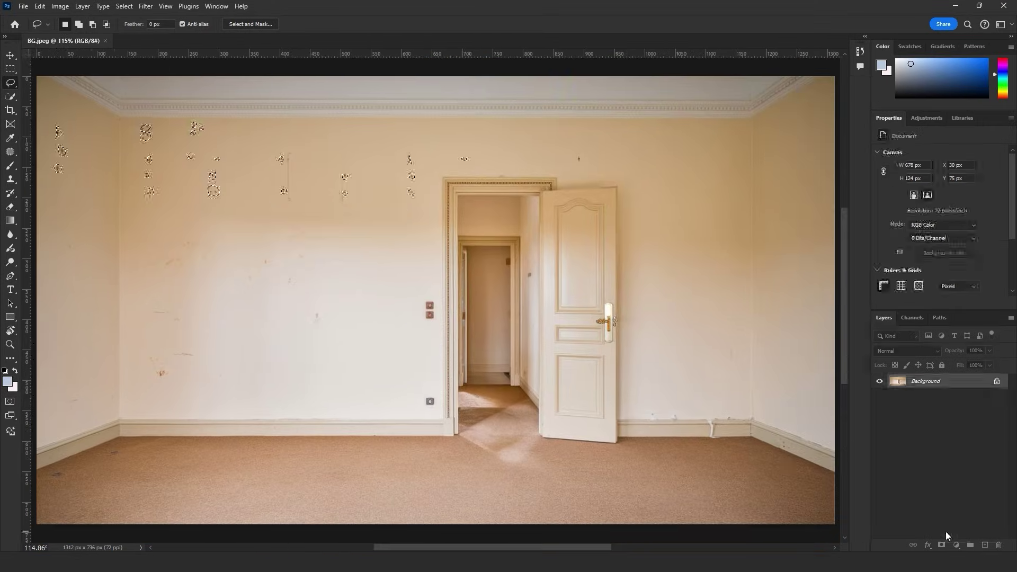
key(ctrl+j)
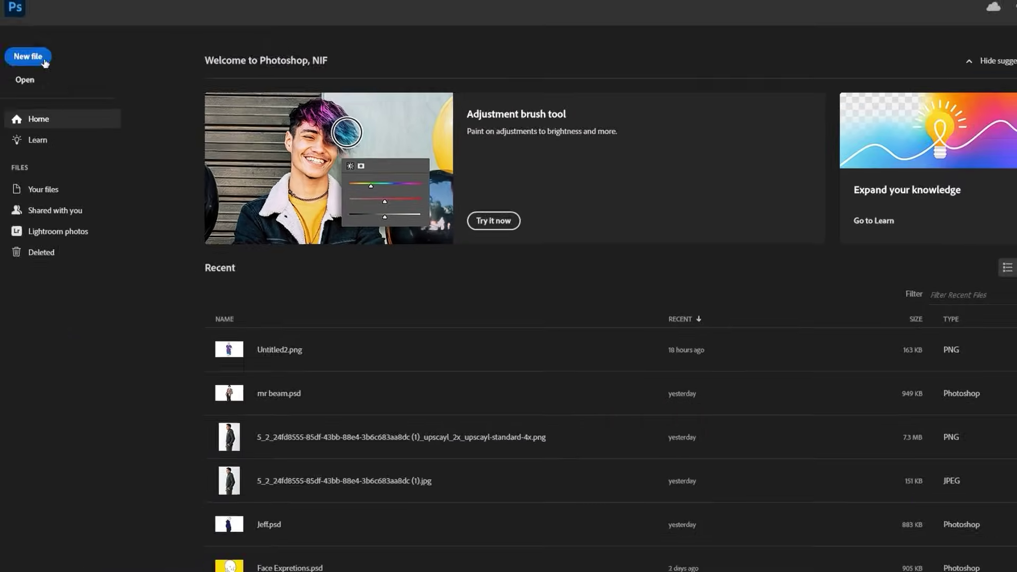
Create a 3840 x 2160 px document at 300 pixels/inch and place BG.png in it
key(ctrl+n)
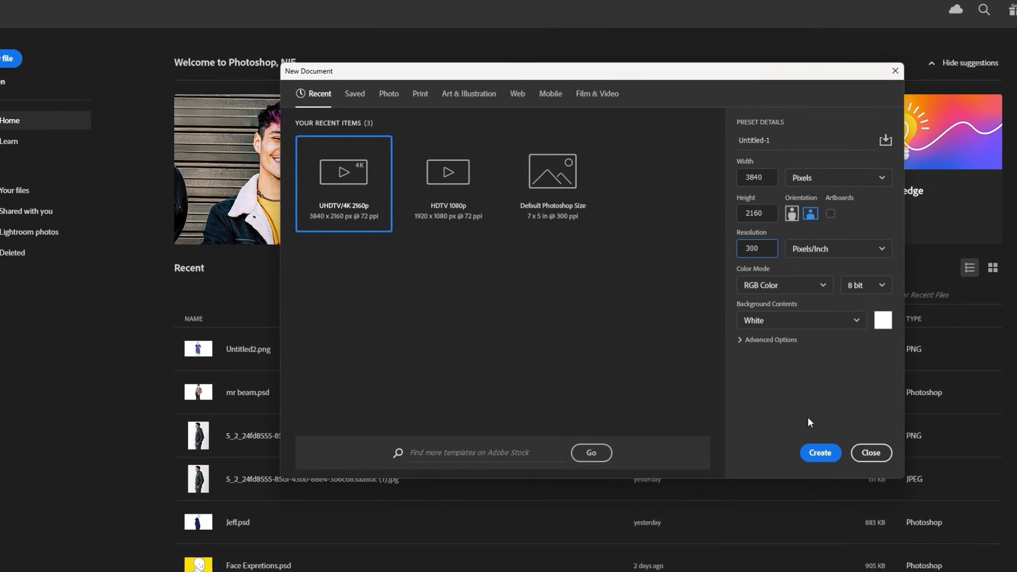
click(835, 452)
key(alt+Tab)
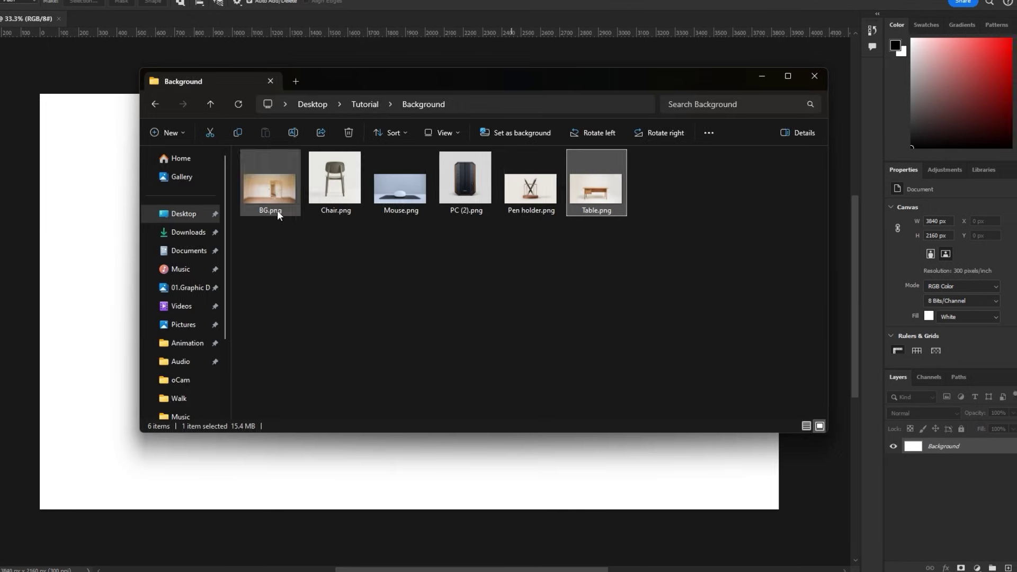
drag(293, 207, 335, 487)
key(Return)
Place Table.png above the BG layer and duplicate it, naming the lower copy Shadow
key(alt+Tab)
drag(588, 195, 551, 447)
key(Return)
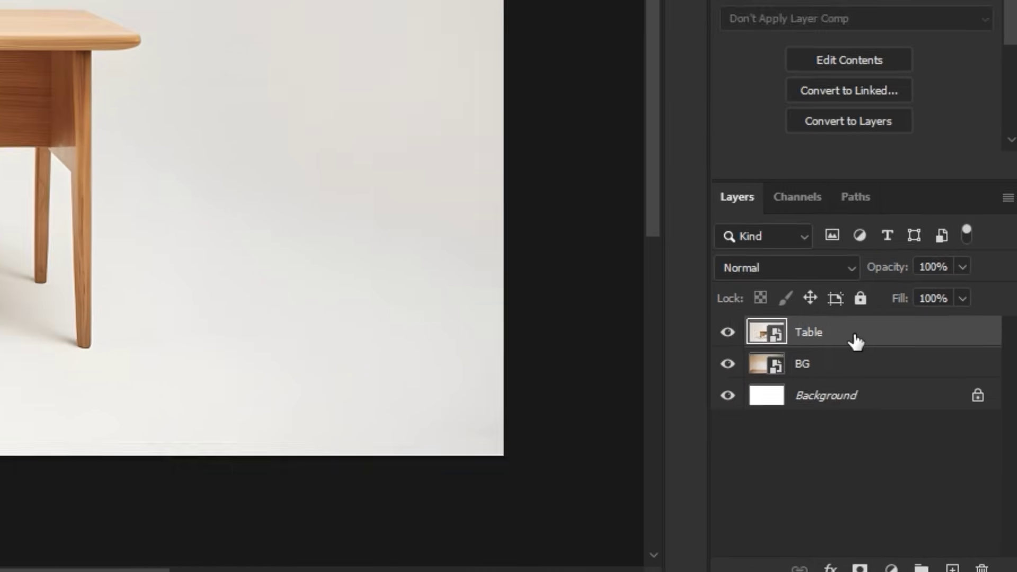
key(ctrl+j)
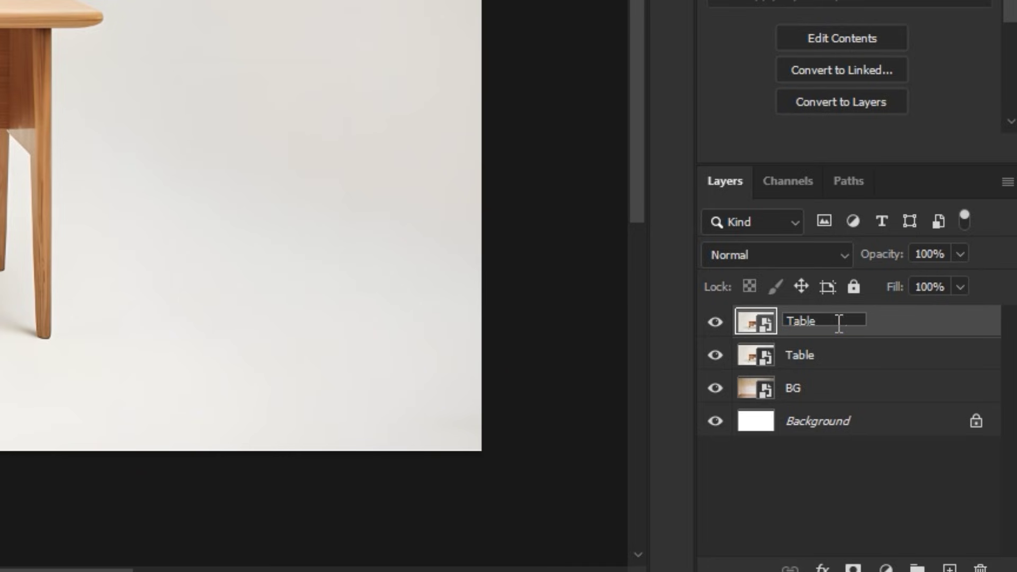
click(806, 359)
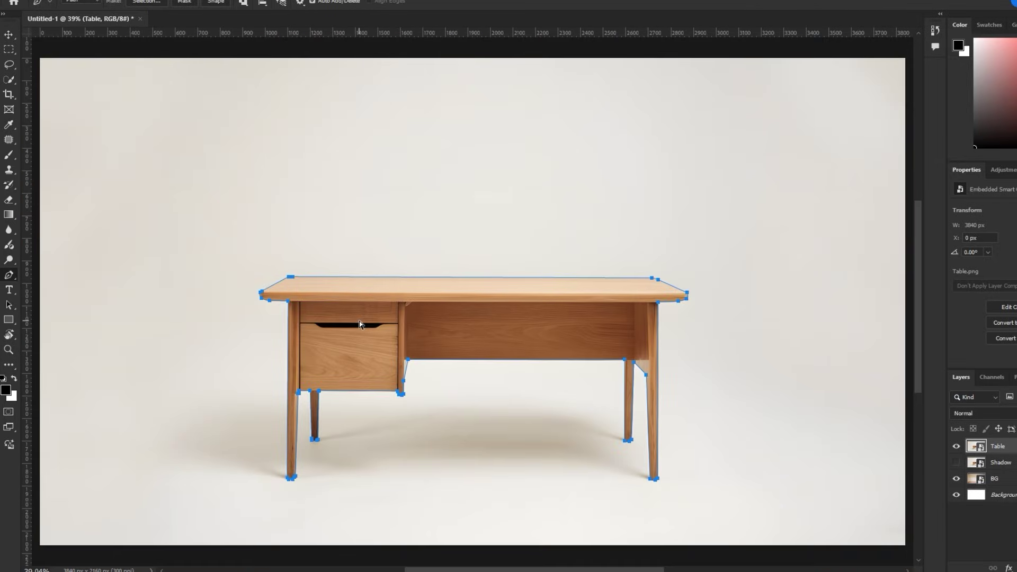
Mask the Table layer to the desk's path outline and show the Shadow layer beneath it
key(ctrl+Return)
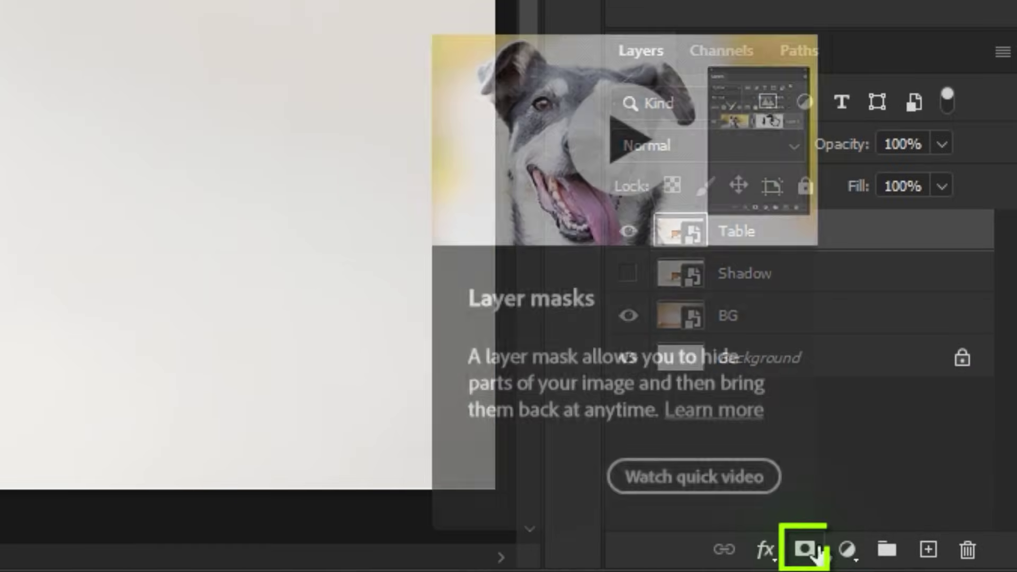
click(916, 559)
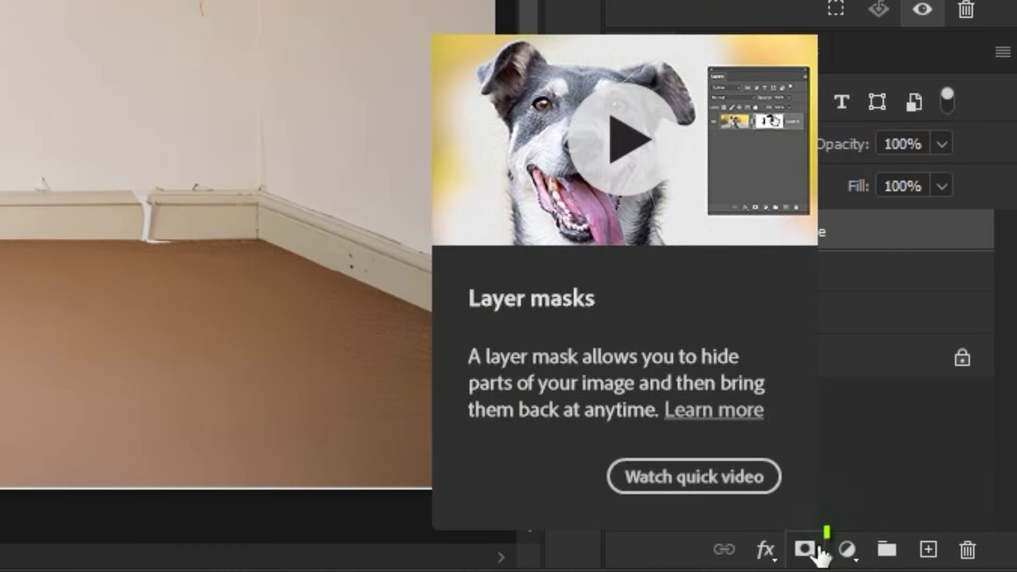
click(662, 276)
click(629, 275)
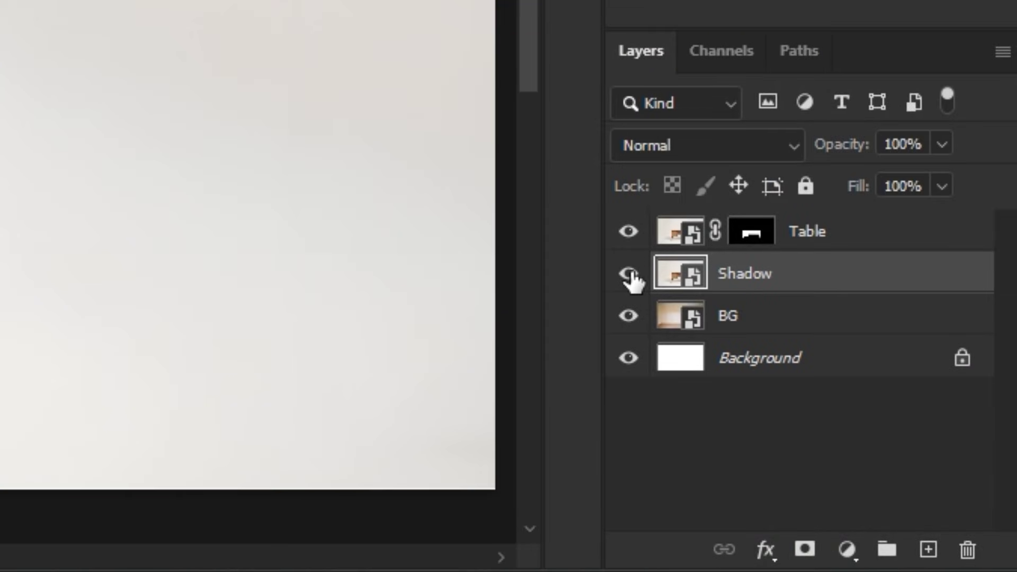
Set the Shadow layer's blend mode to Multiply and scale Table and Shadow together to about 3225 px wide
click(679, 154)
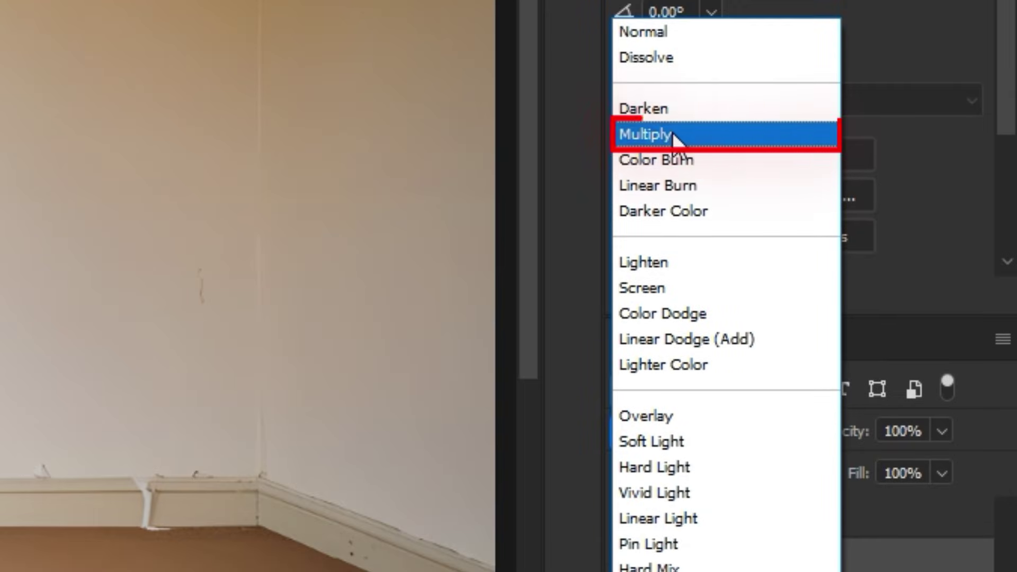
click(677, 139)
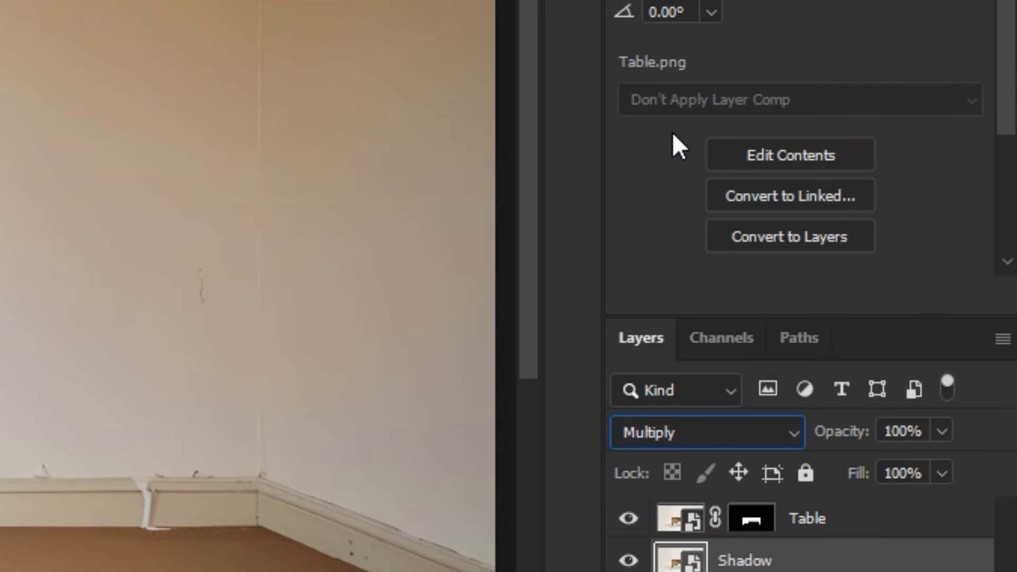
click(683, 518)
shift+click(680, 560)
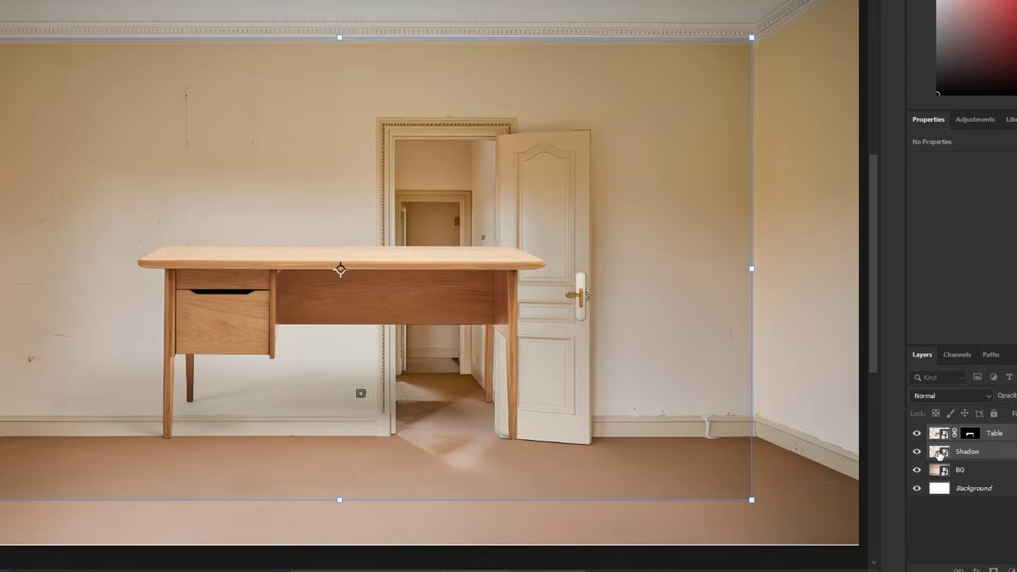
Apply Levels to the Shadow layer with a white input level of 223 and a midtone value of 0.90
click(940, 455)
key(p)
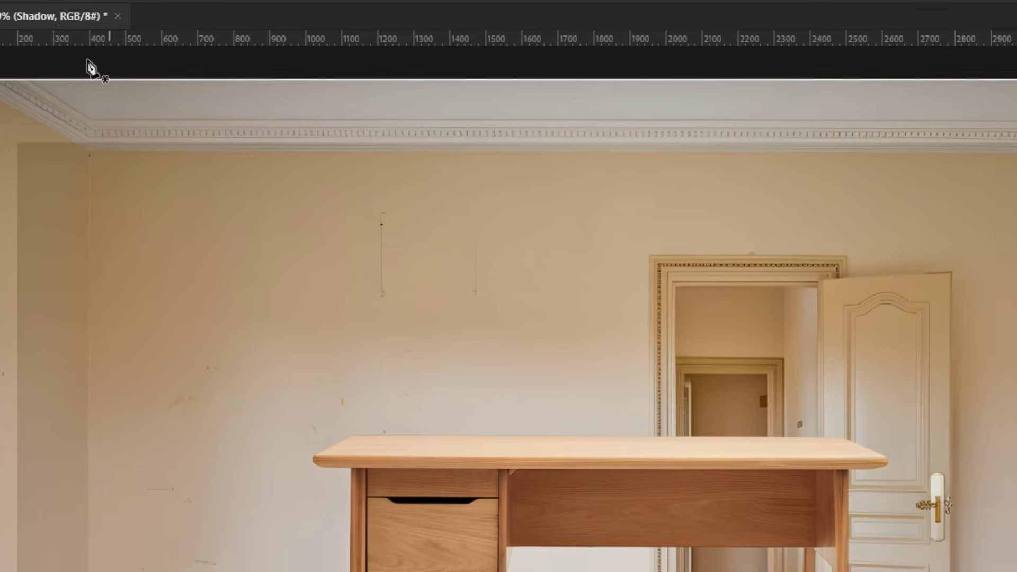
click(97, 15)
mouse_move(228, 62)
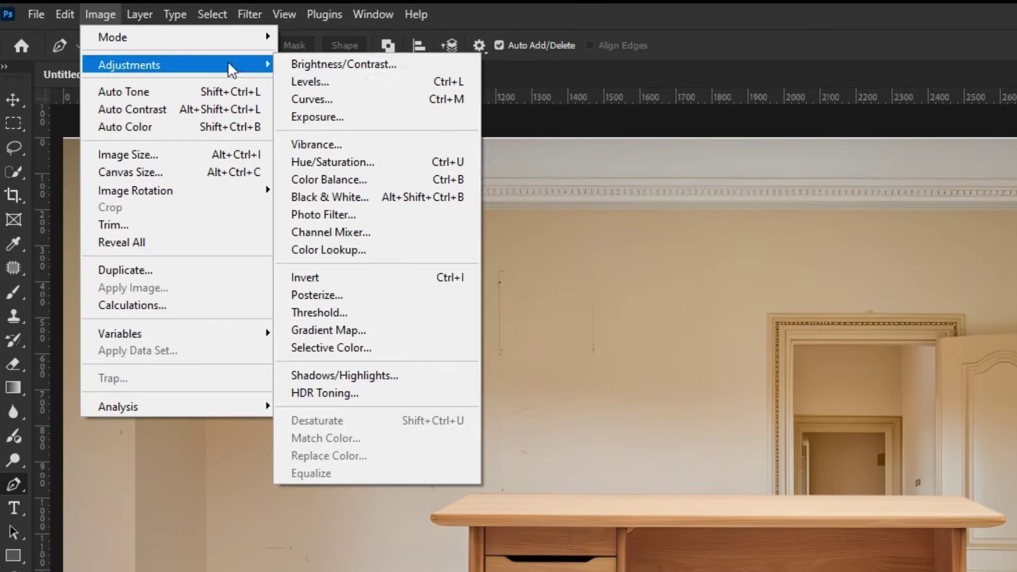
click(311, 82)
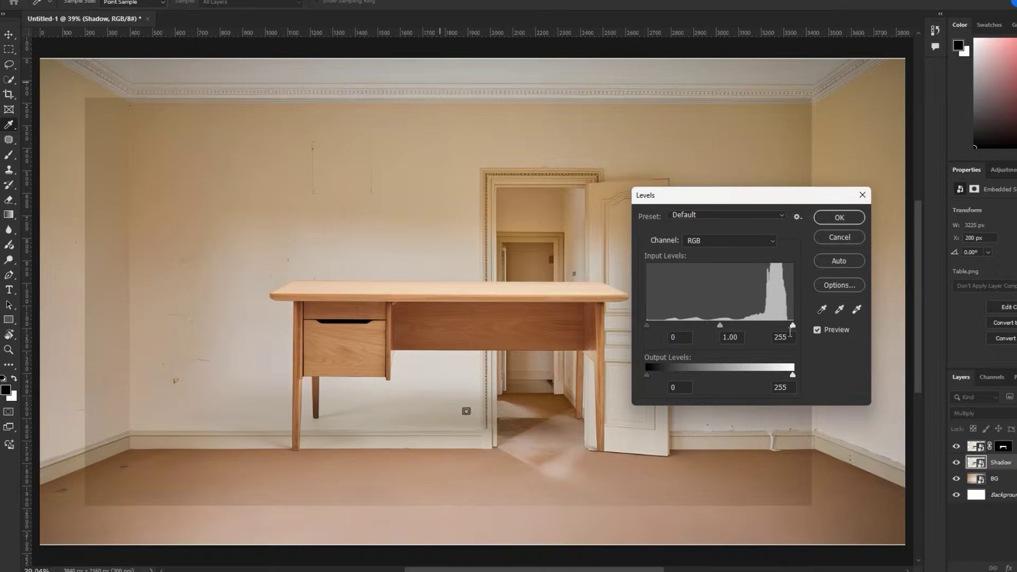
drag(792, 325, 775, 324)
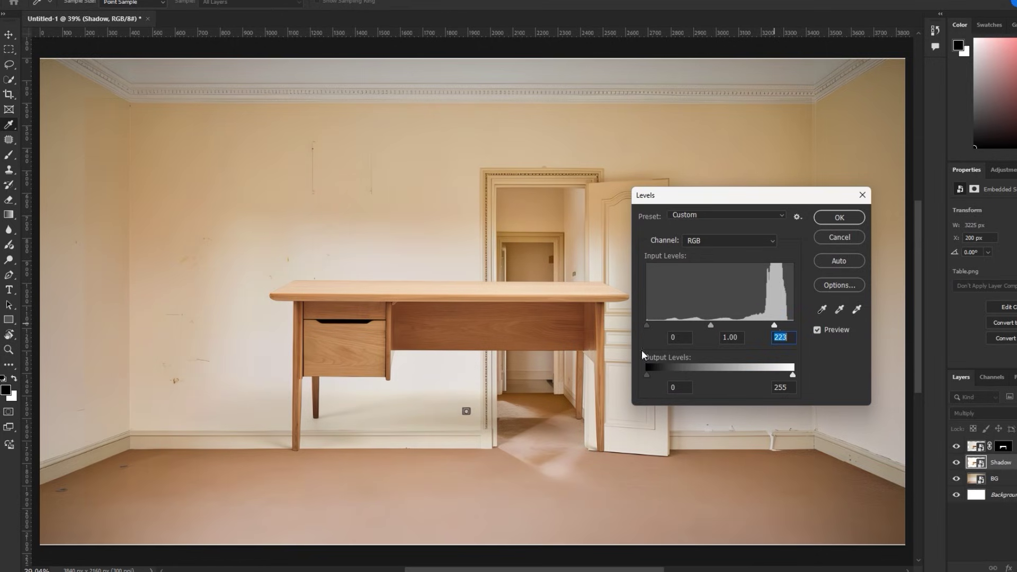
key(alt)
mouse_move(711, 324)
mouse_down()
mouse_move(752, 322)
mouse_move(711, 321)
mouse_up()
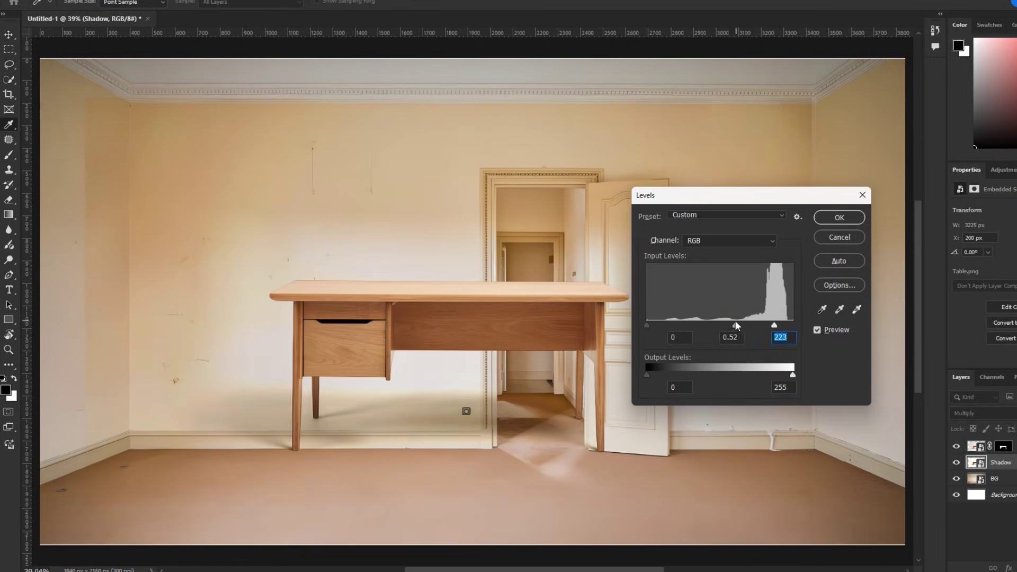
click(712, 324)
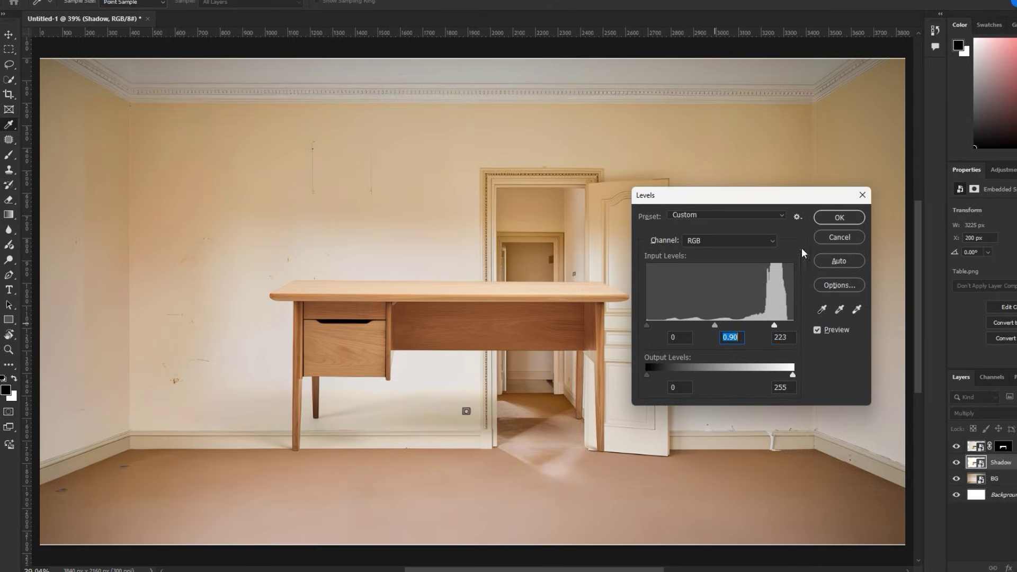
click(840, 217)
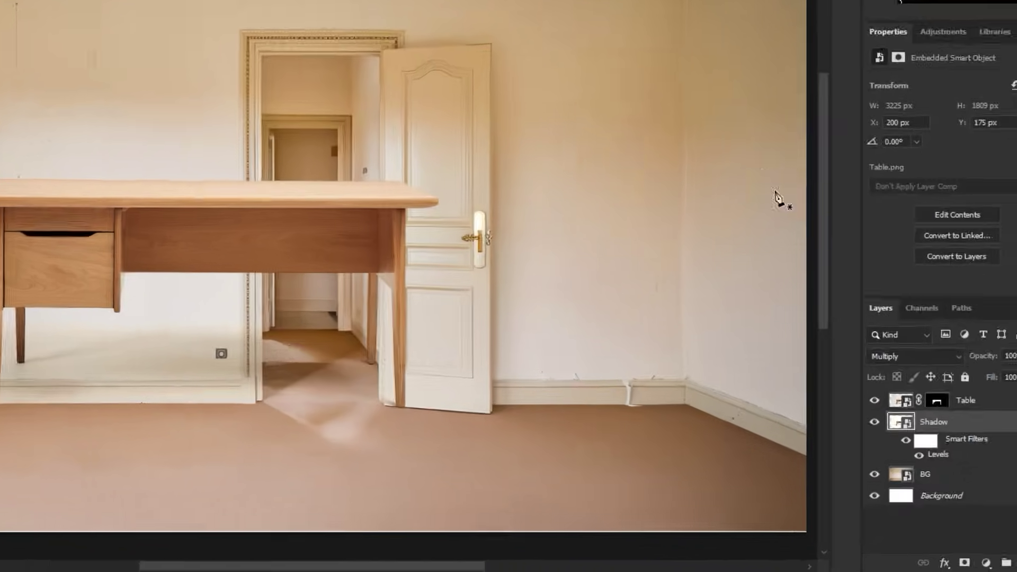
Link the Table and Shadow layers and put them in a group named Table
click(996, 404)
shift+click(1000, 422)
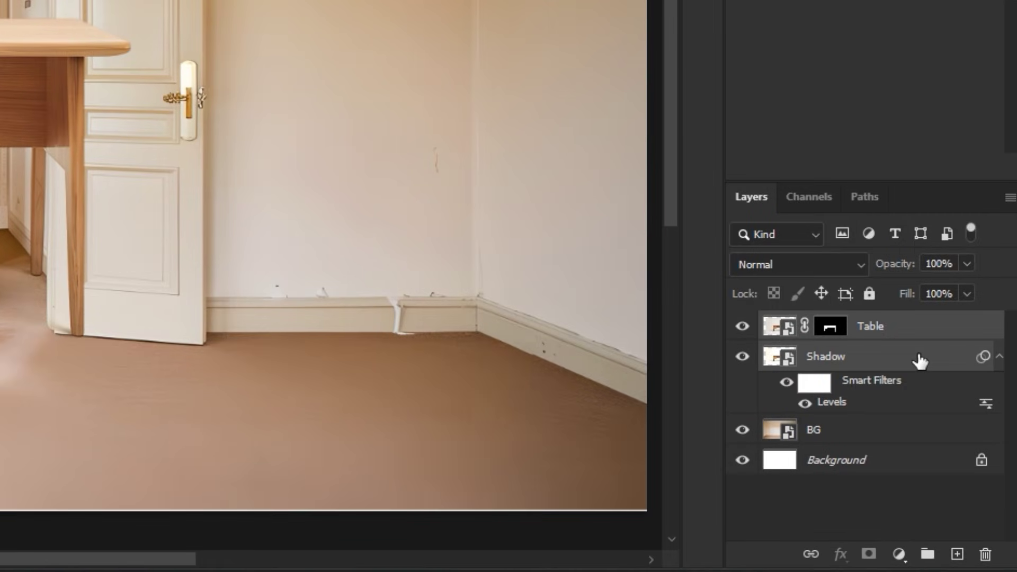
right_click(919, 360)
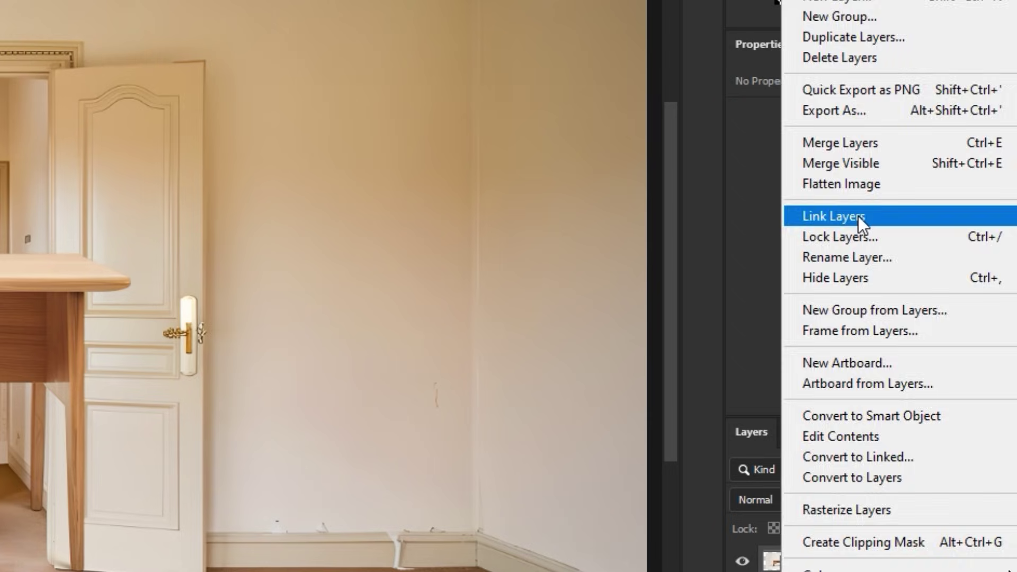
click(859, 215)
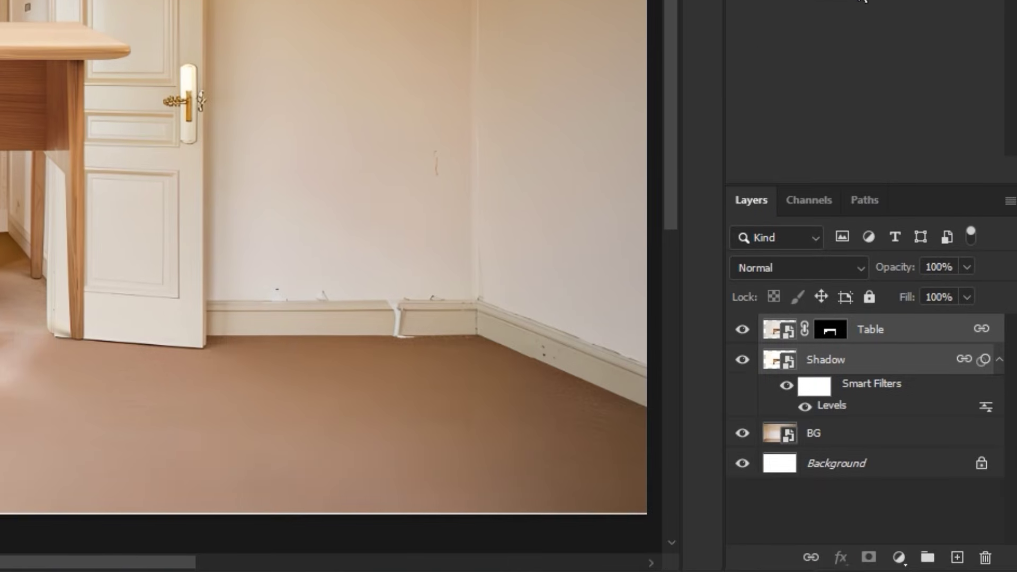
key(ctrl+g)
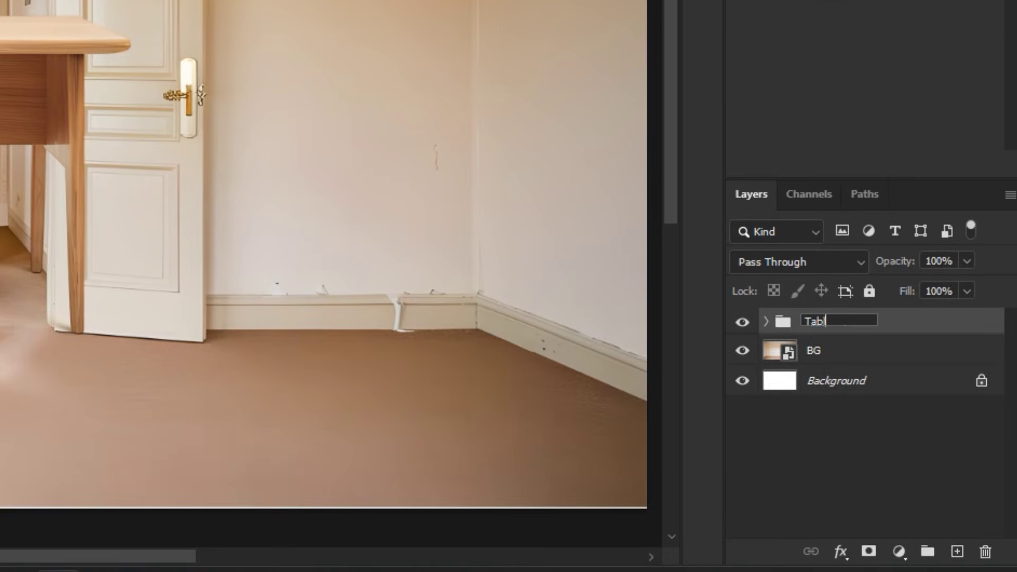
key(Return)
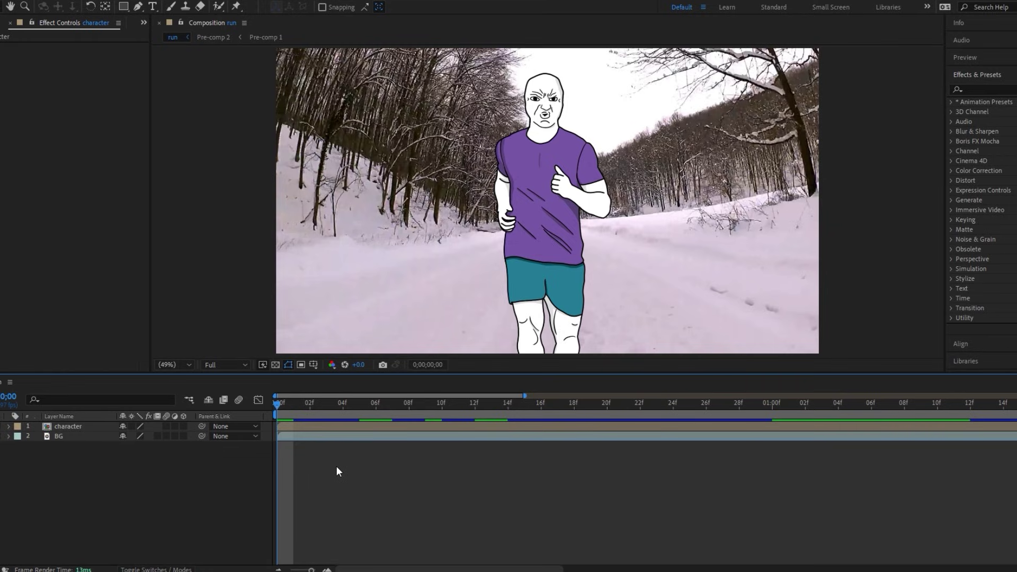
Find the Lumetri Color effect and apply it to the BG layer
click(339, 438)
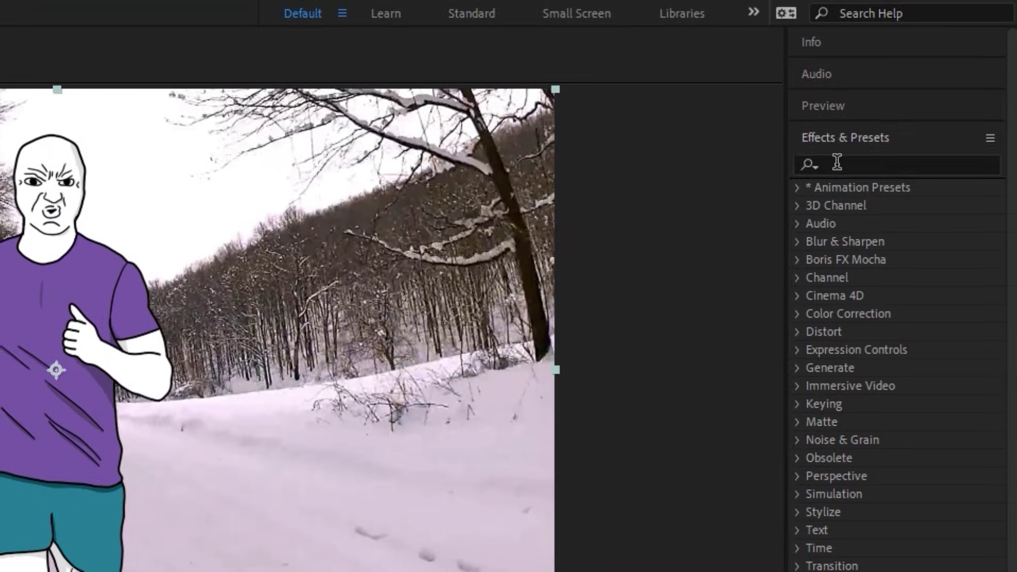
click(969, 88)
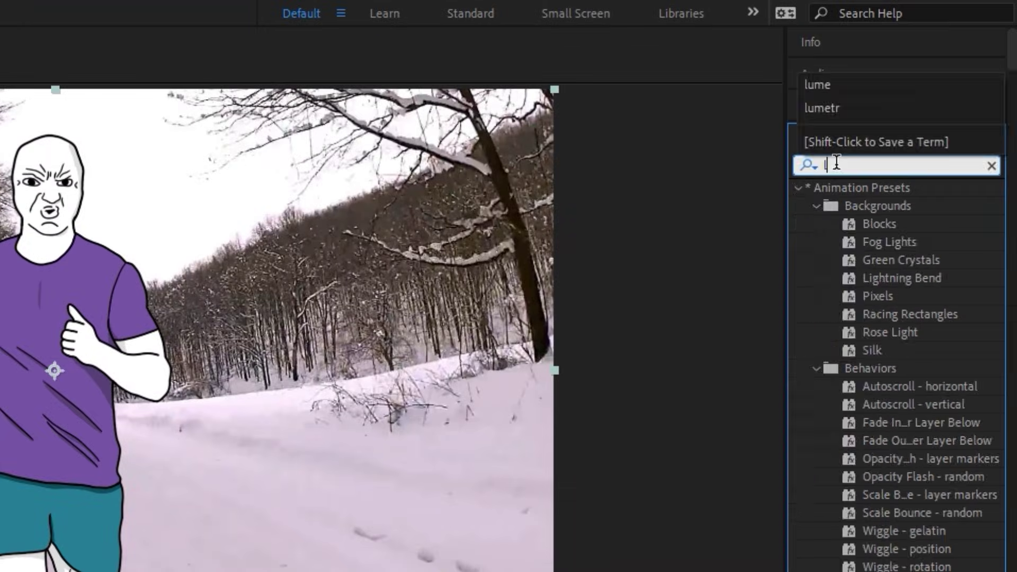
text(lumet)
drag(864, 206, 405, 339)
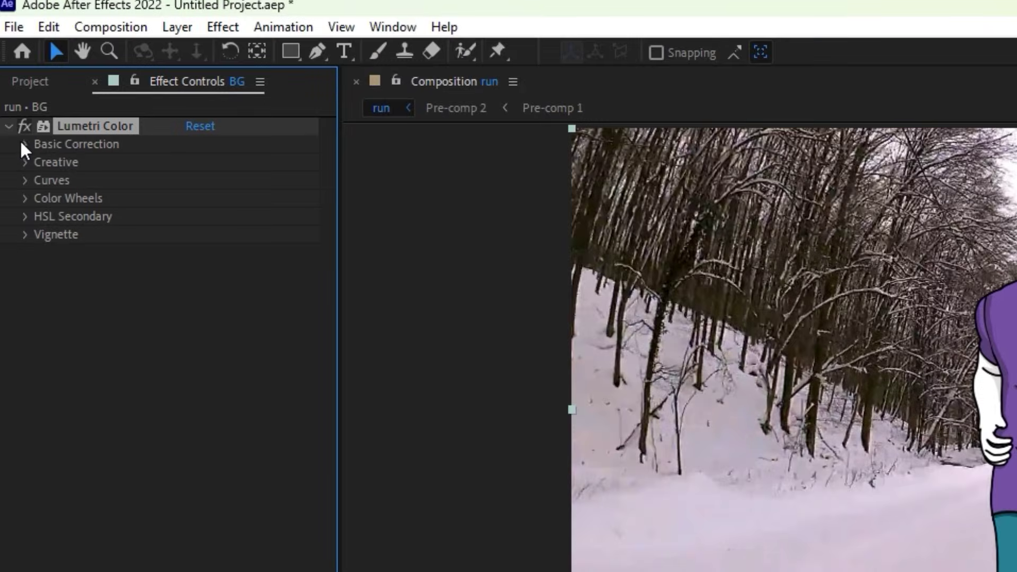
Set the BG layer's Lumetri Color temperature to -70 and exposure to -4.0 for a night look
click(6, 128)
drag(179, 243, 132, 244)
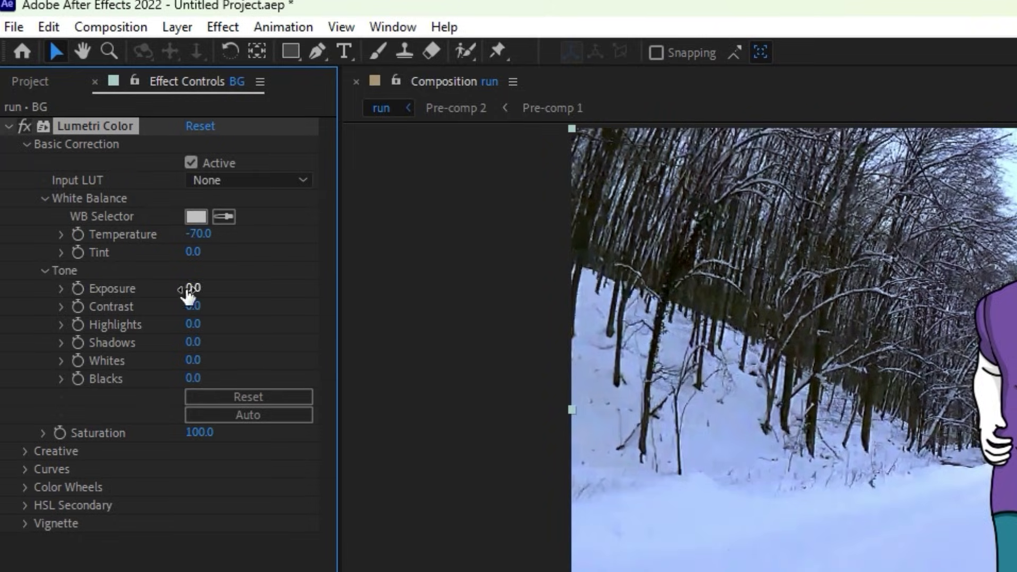
drag(188, 296, 153, 300)
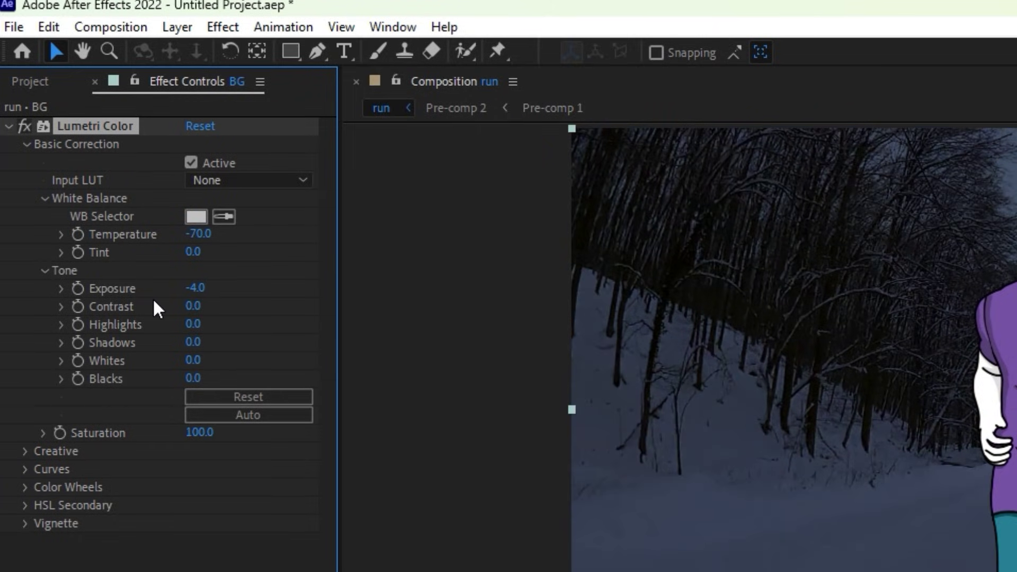
Copy the BG layer's Lumetri Color effect onto the character layer
click(136, 558)
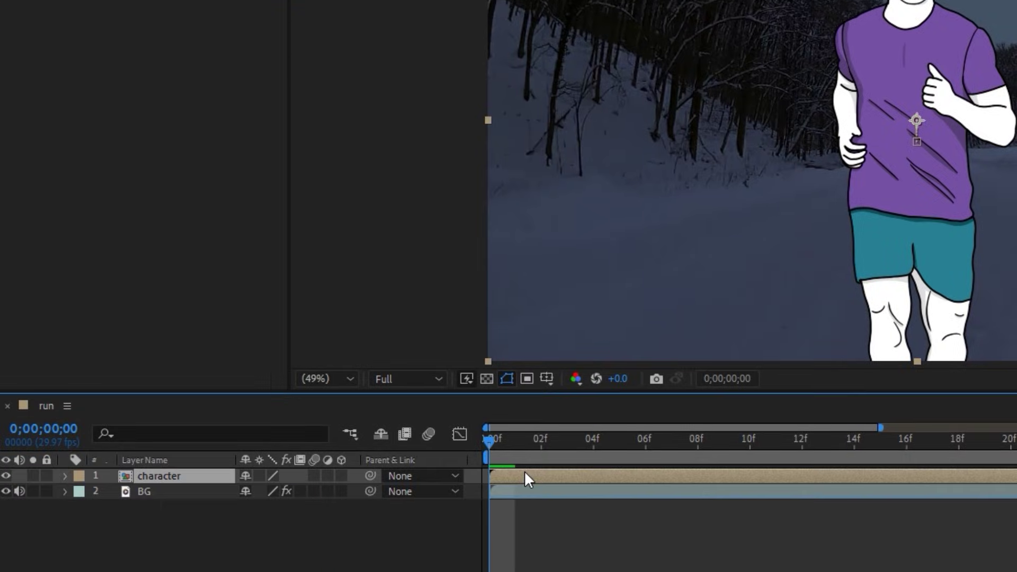
key(ctrl+v)
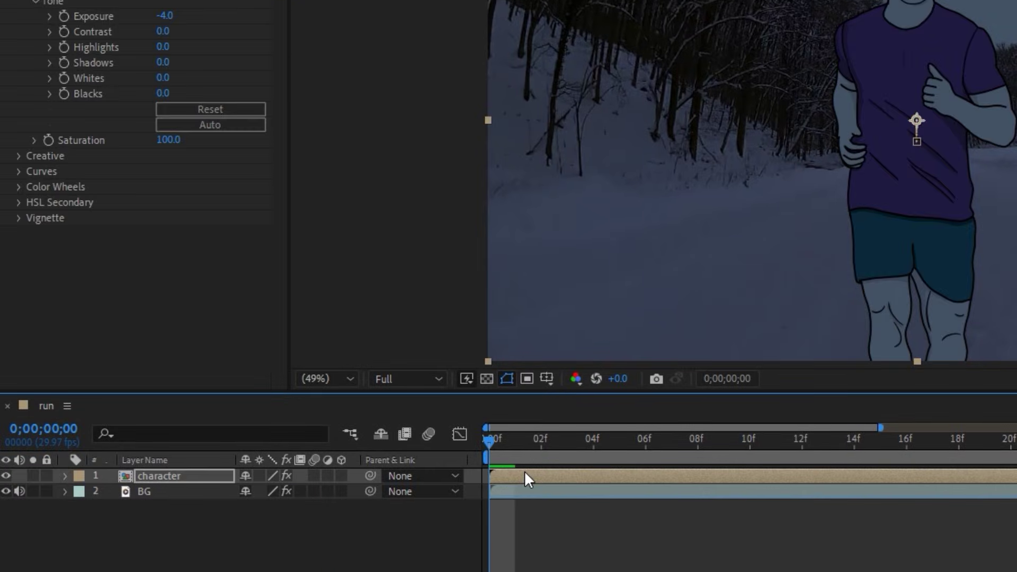
click(526, 504)
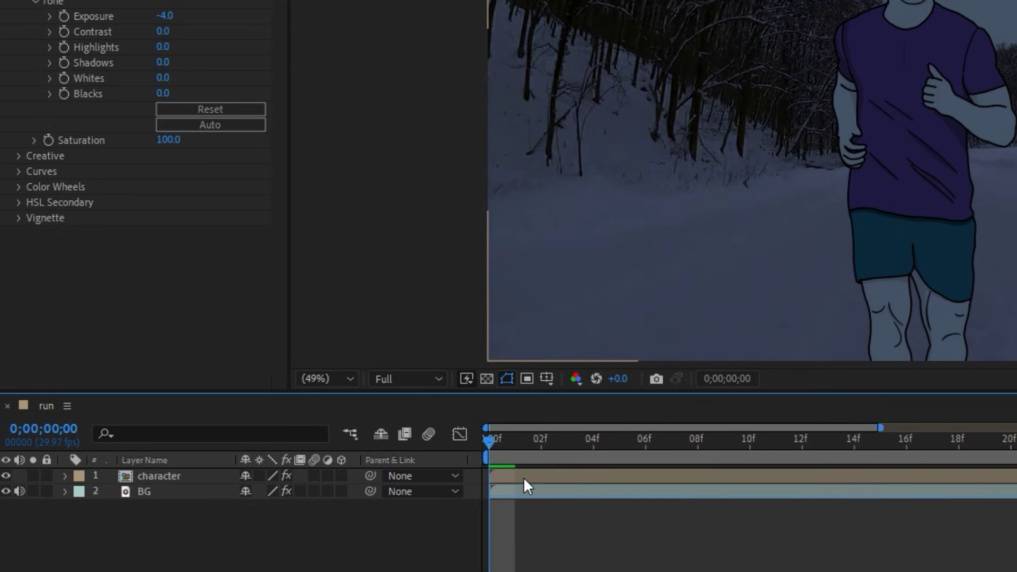
Duplicate the character layer and rename the copy Duplicate
click(524, 477)
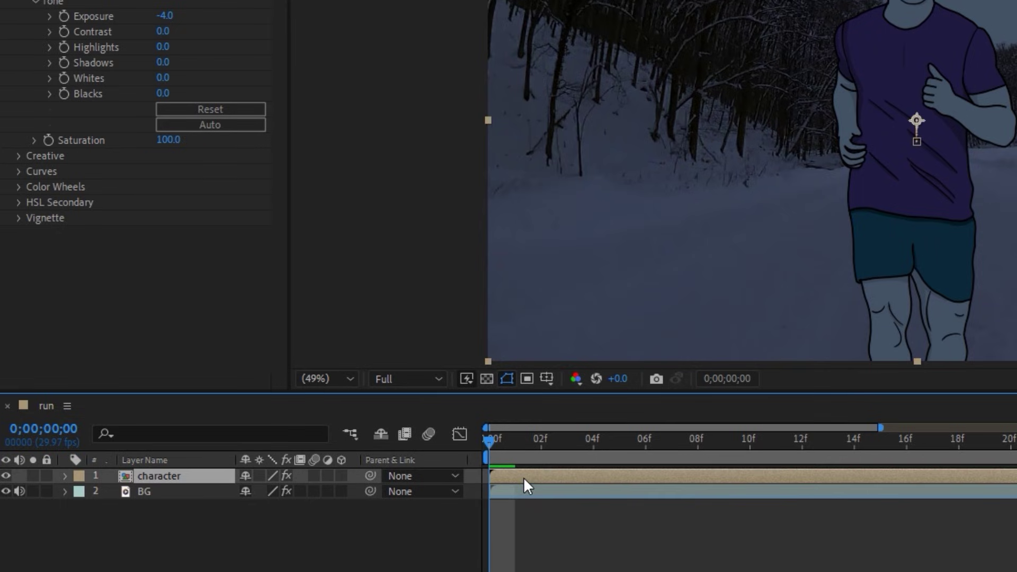
key(ctrl+d)
key(Return)
text(Duplicate)
key(Return)
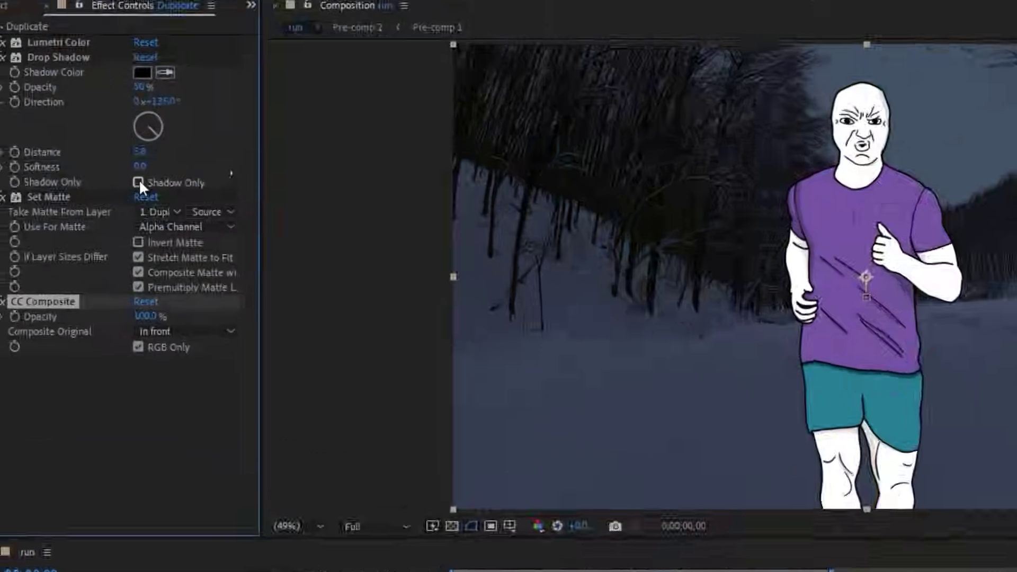
On the Duplicate layer, enable Shadow Only for Drop Shadow and take the Set Matte from the character layer
click(70, 139)
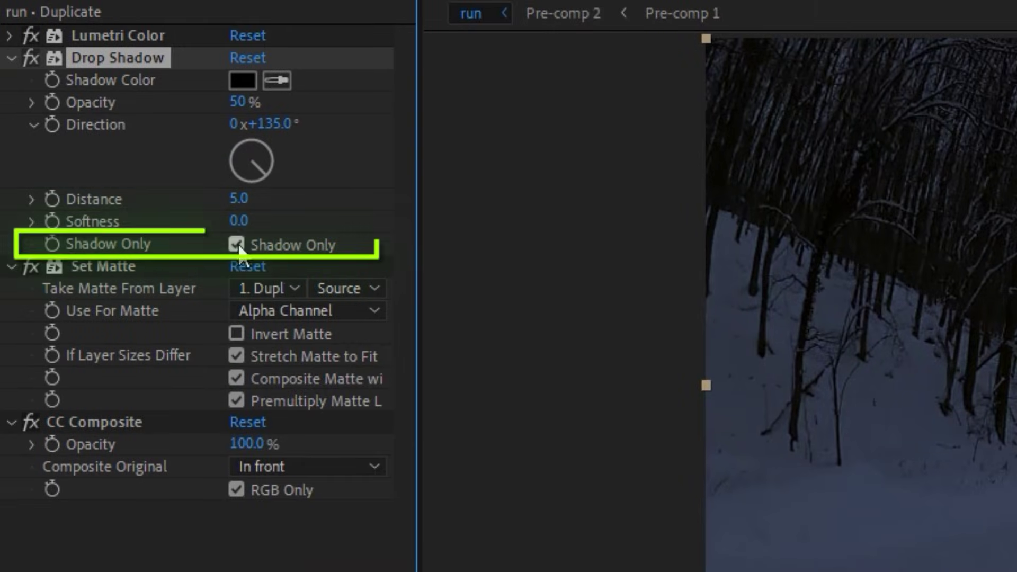
click(254, 287)
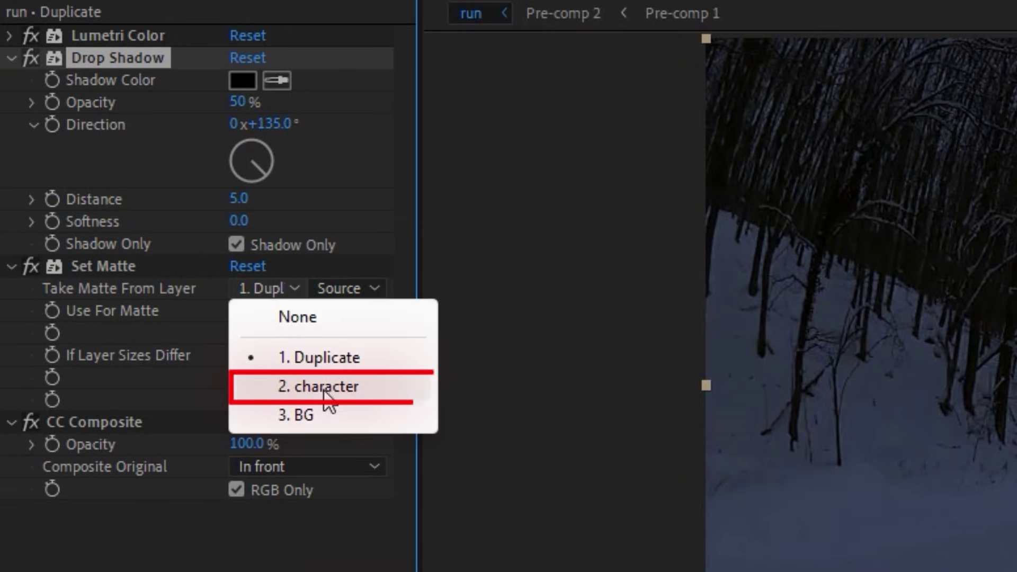
click(339, 387)
Set CC Composite's original to Soft Light and increase the Drop Shadow's distance on the Duplicate layer
click(318, 466)
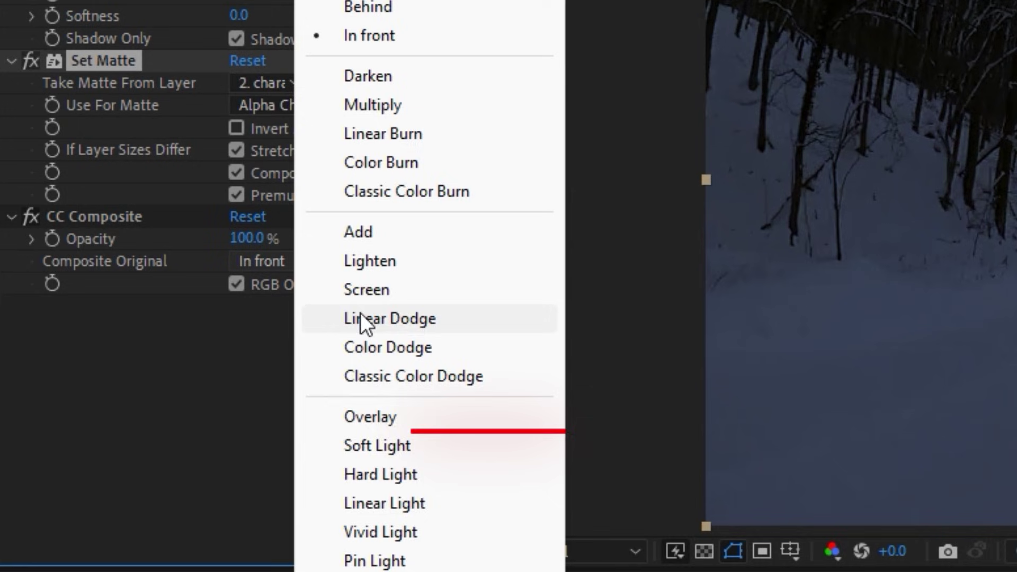
click(387, 445)
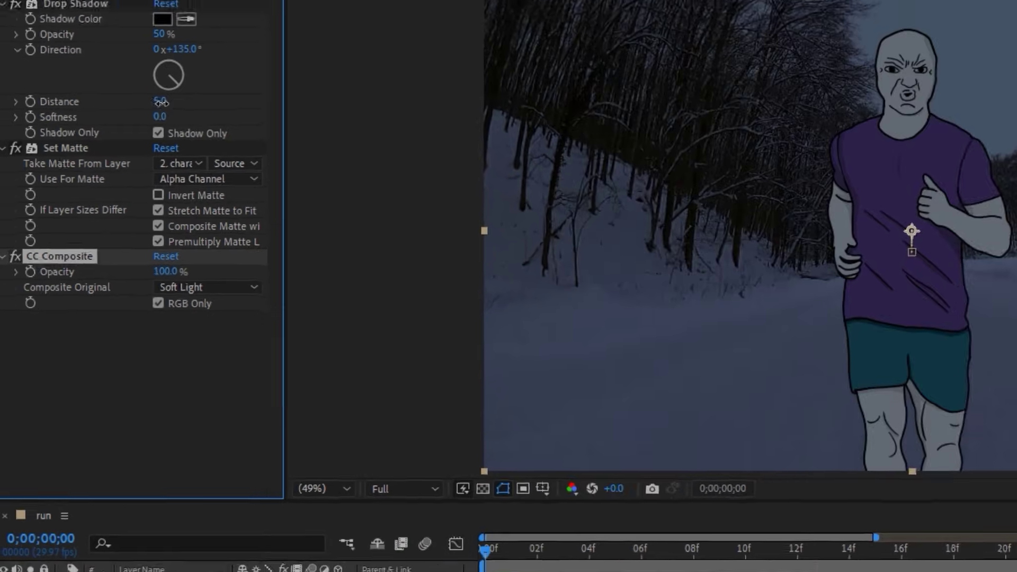
drag(162, 103, 187, 142)
Collapse the Duplicate layer's effects and move Lumetri Color below CC Composite in the effect order
click(3, 35)
click(2, 49)
click(2, 63)
click(59, 22)
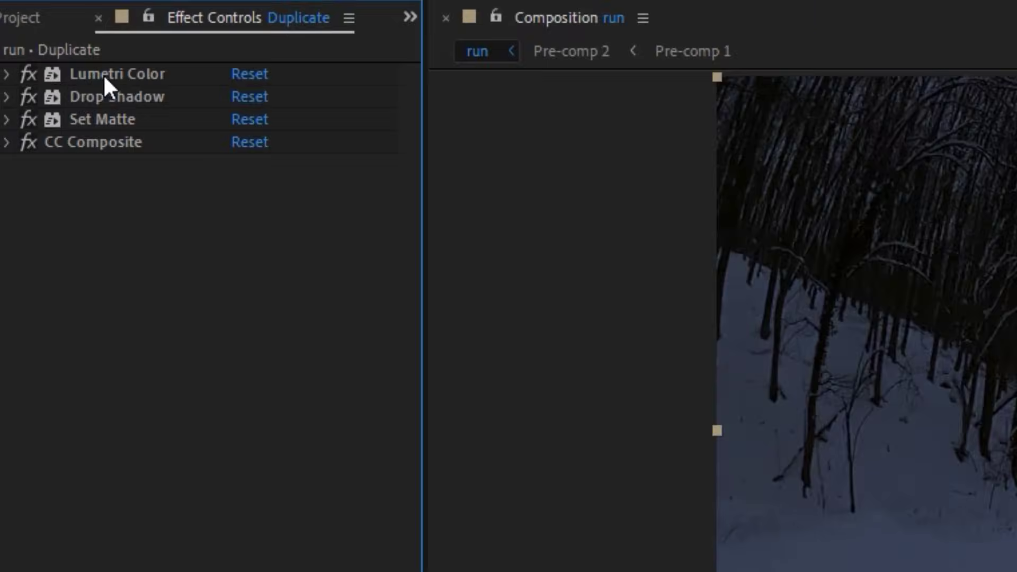
drag(105, 78, 112, 160)
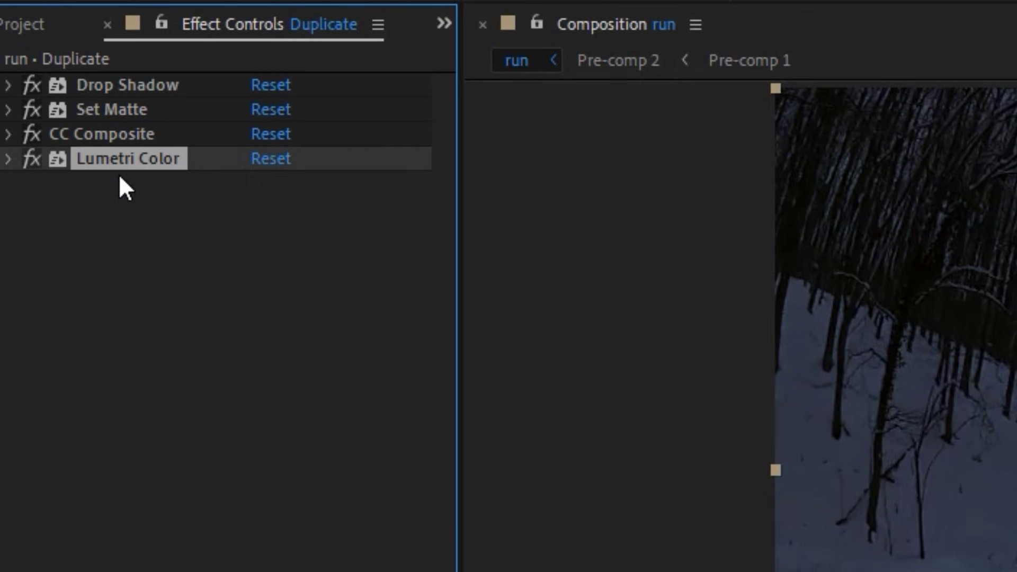
click(121, 199)
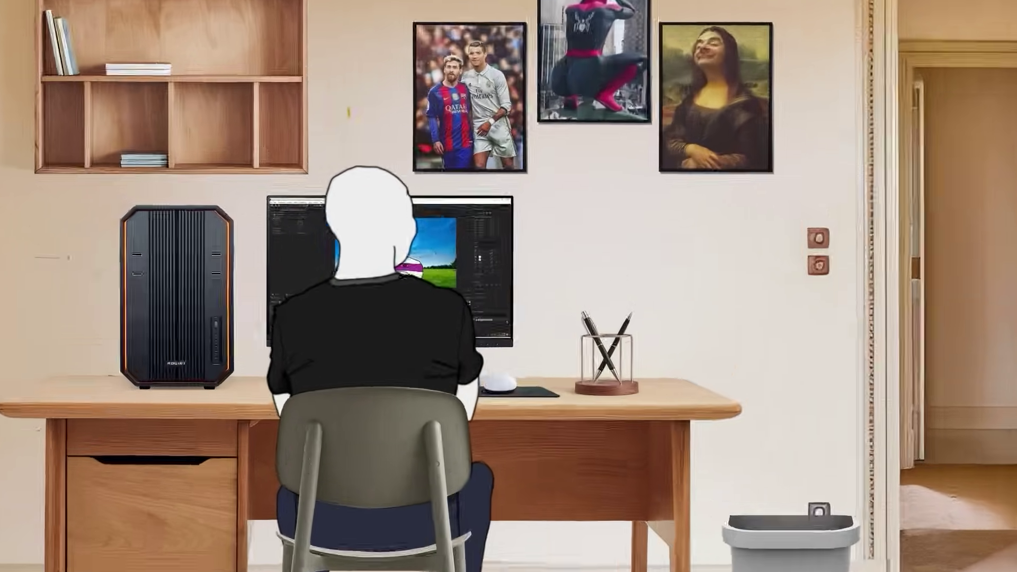
text(washing)
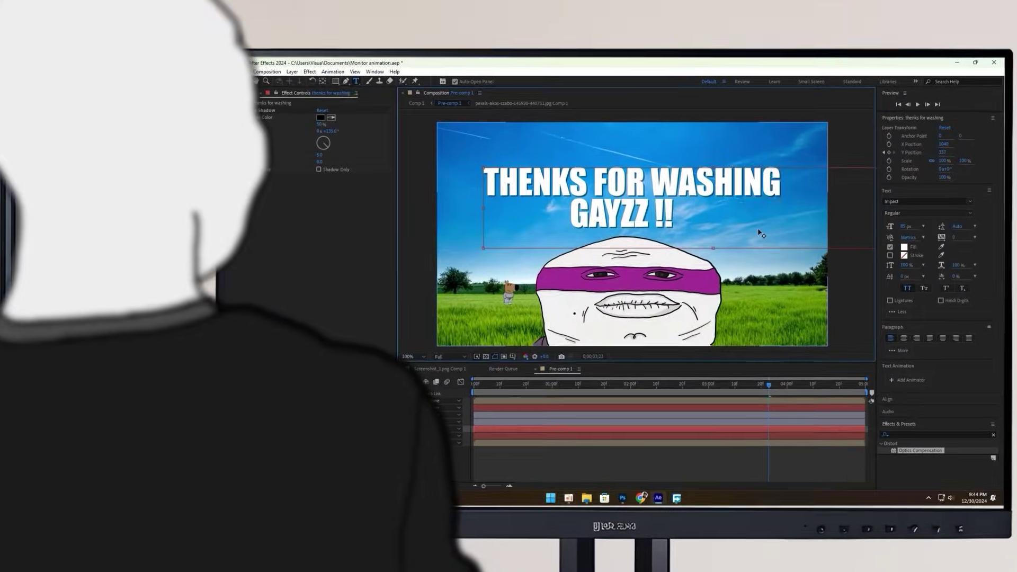
click(759, 452)
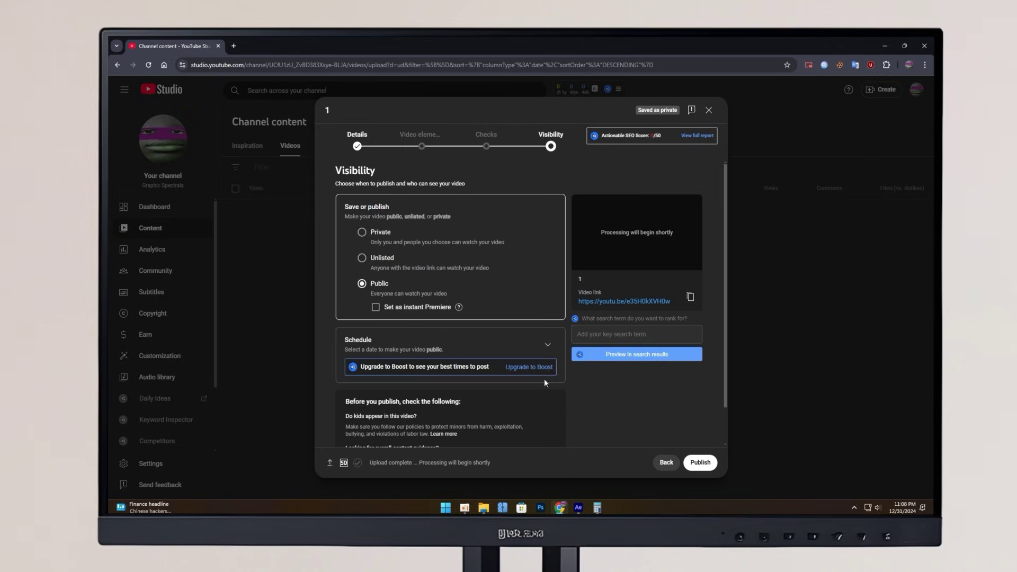
click(701, 463)
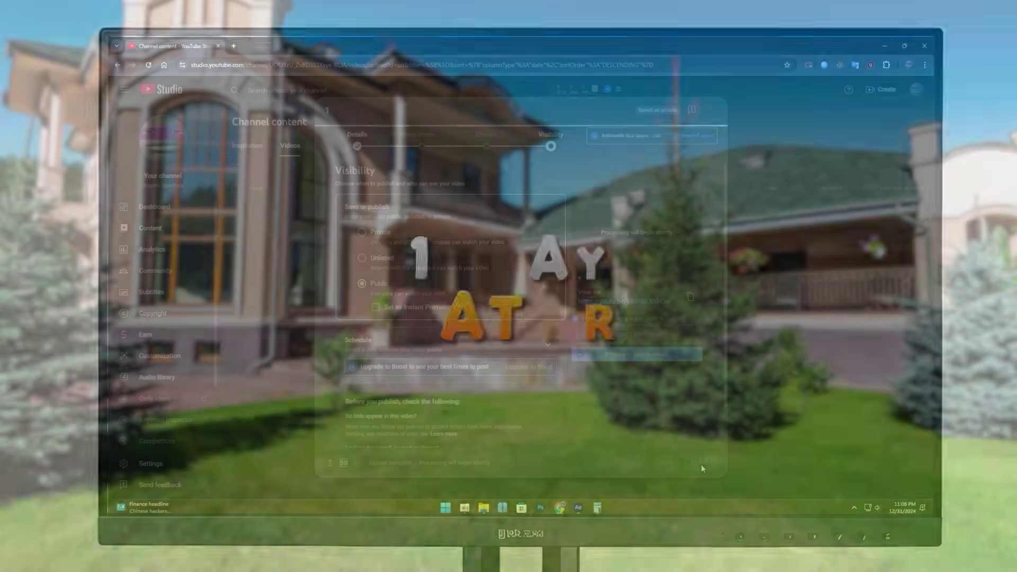